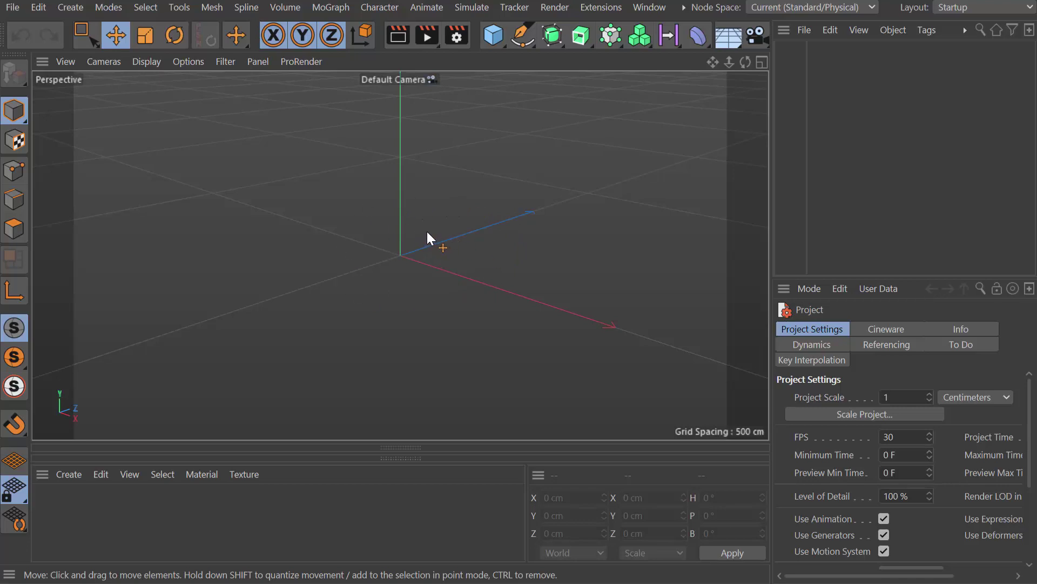
Enable snapping from the magnet snapping flyout on the left toolbar
click(21, 421)
click(123, 348)
click(21, 418)
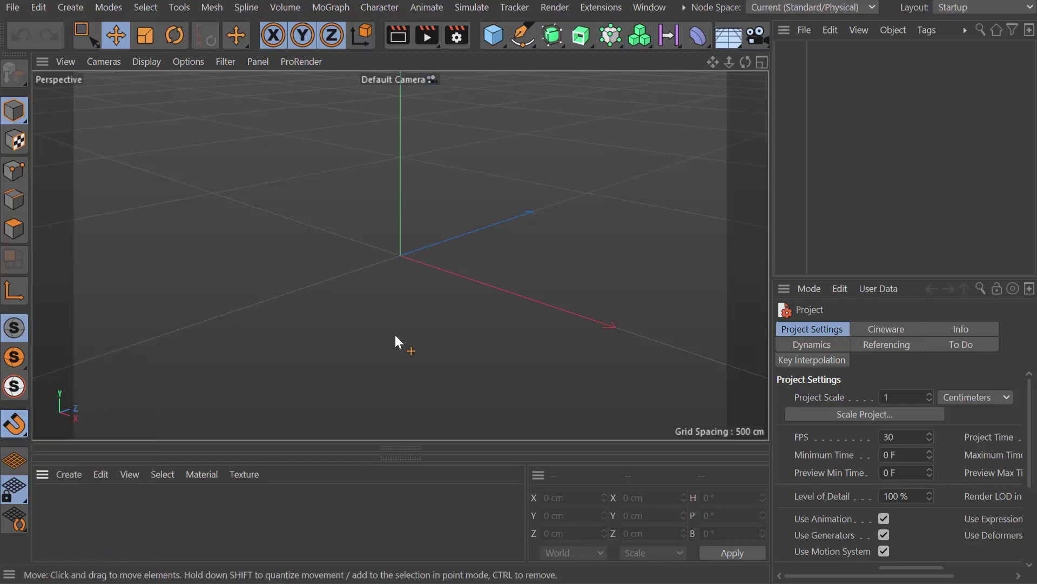
Draw a four-point open Bezier spline in the maximized Front view, 200 cm wide and 100 cm tall
click(522, 37)
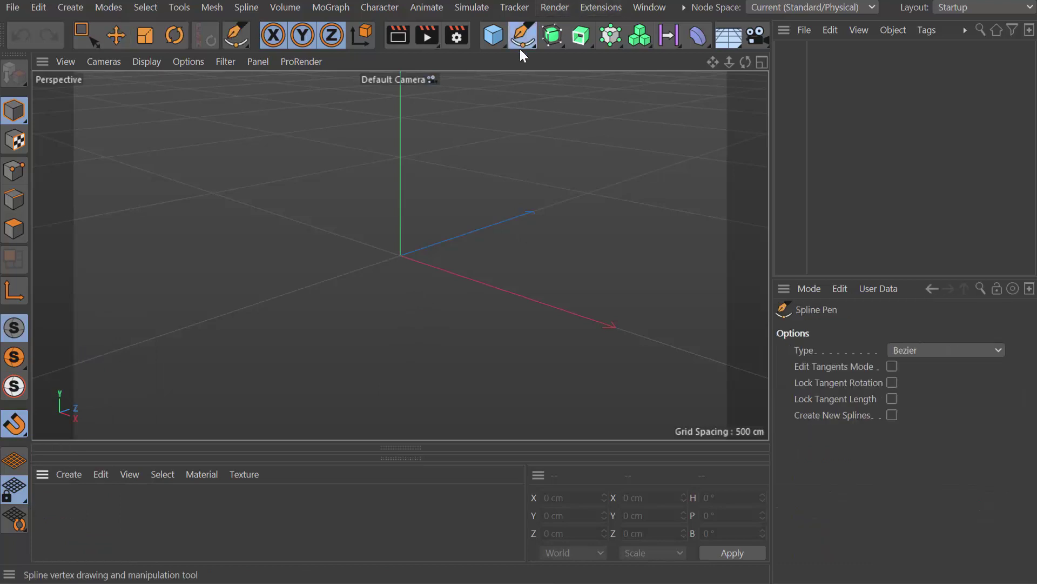
middle_click(481, 206)
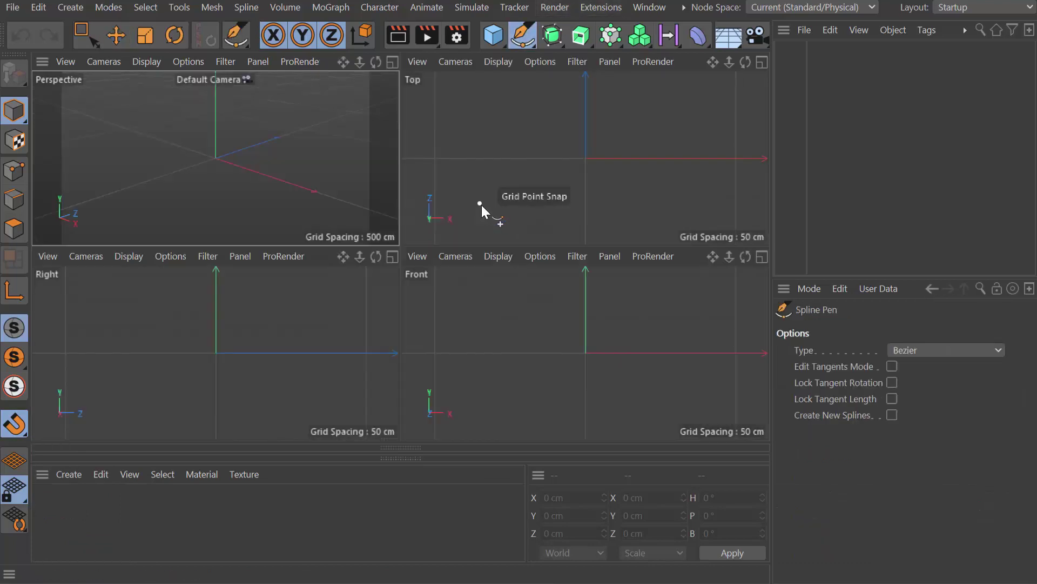
middle_click(528, 314)
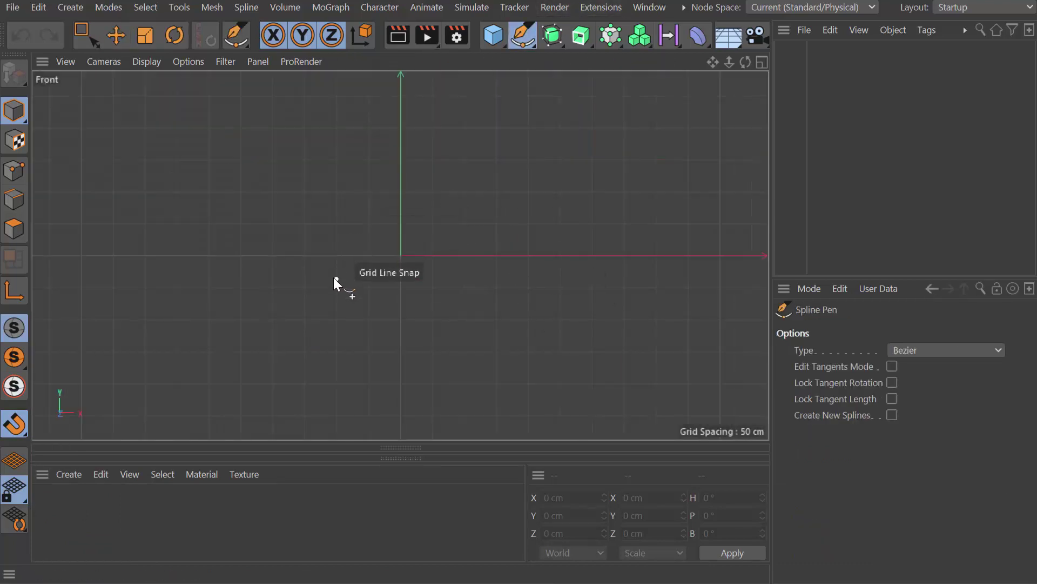
alt+middle_drag(373, 259, 367, 369)
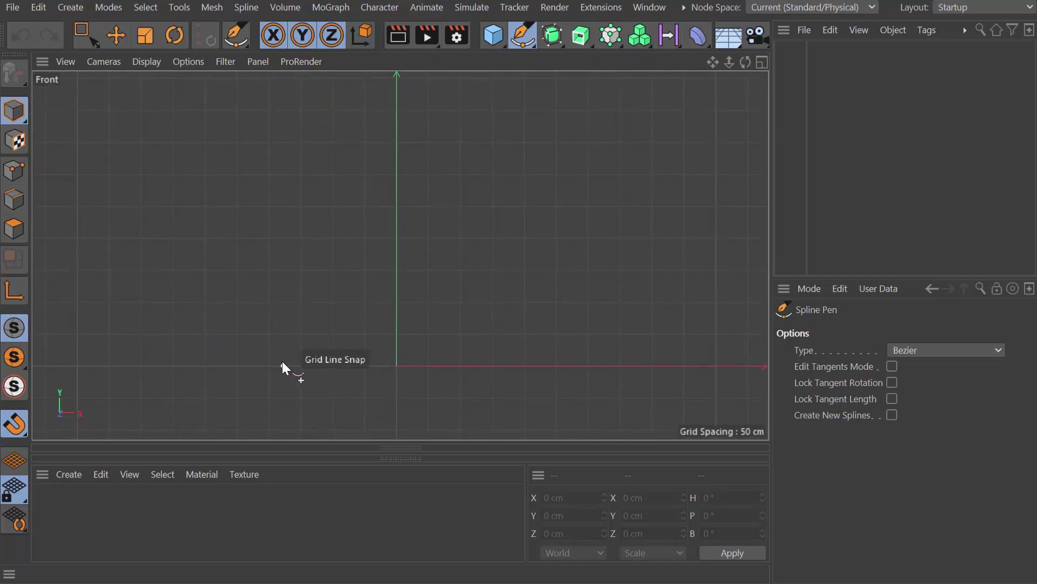
scroll(306, 343, up, 1)
scroll(306, 343, up, 3)
scroll(306, 344, down, 1)
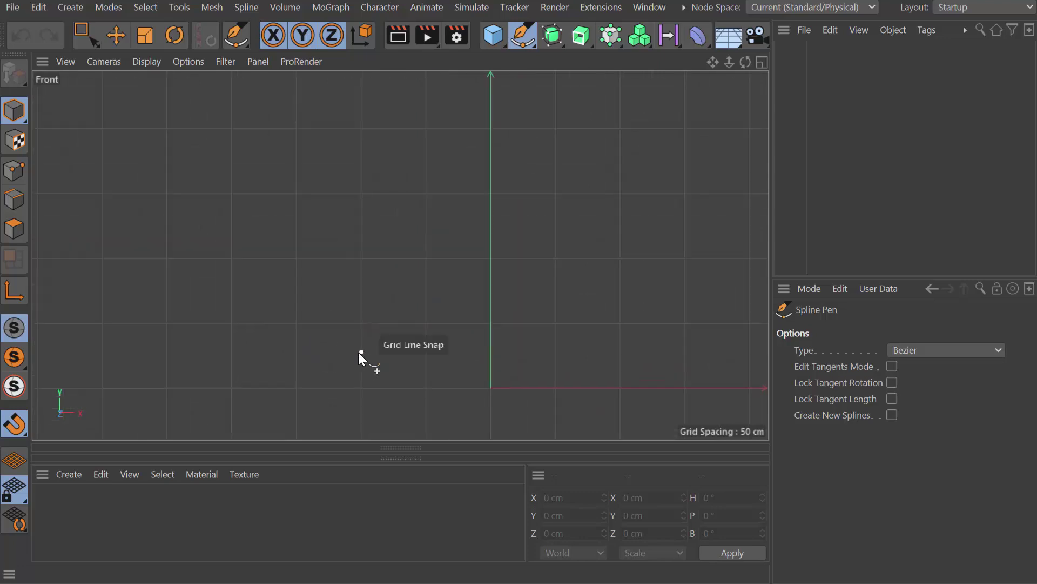
click(365, 385)
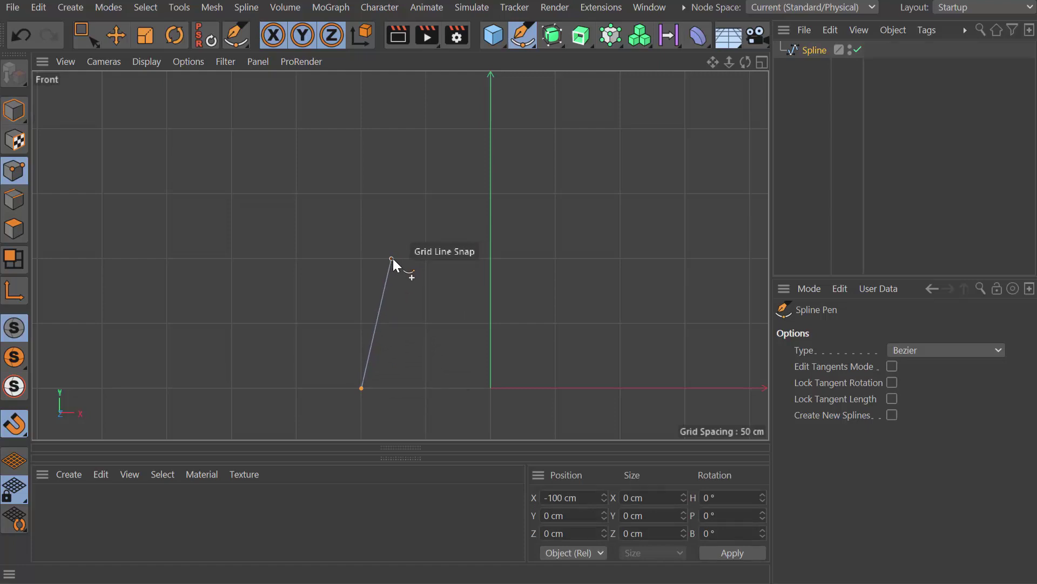
click(399, 259)
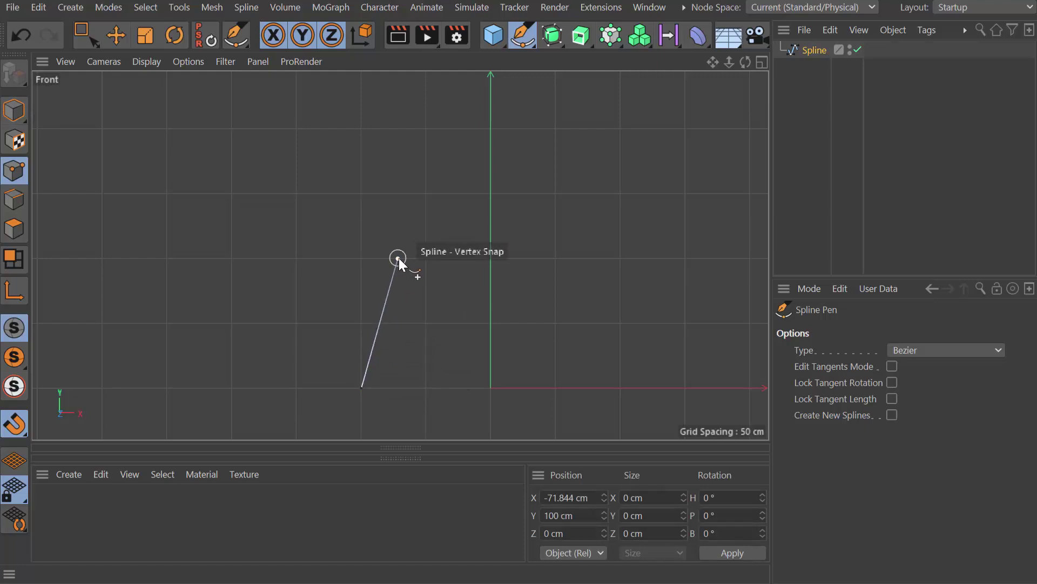
click(577, 258)
click(620, 387)
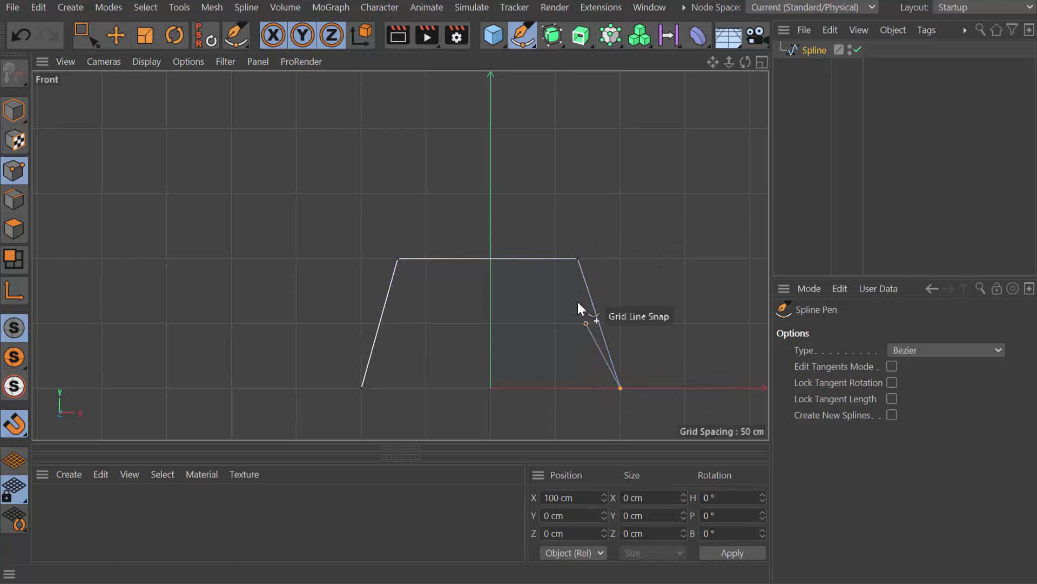
Move the top-right point to X 70 cm, Y 100 cm and also select the top-left point
key(space)
click(583, 263)
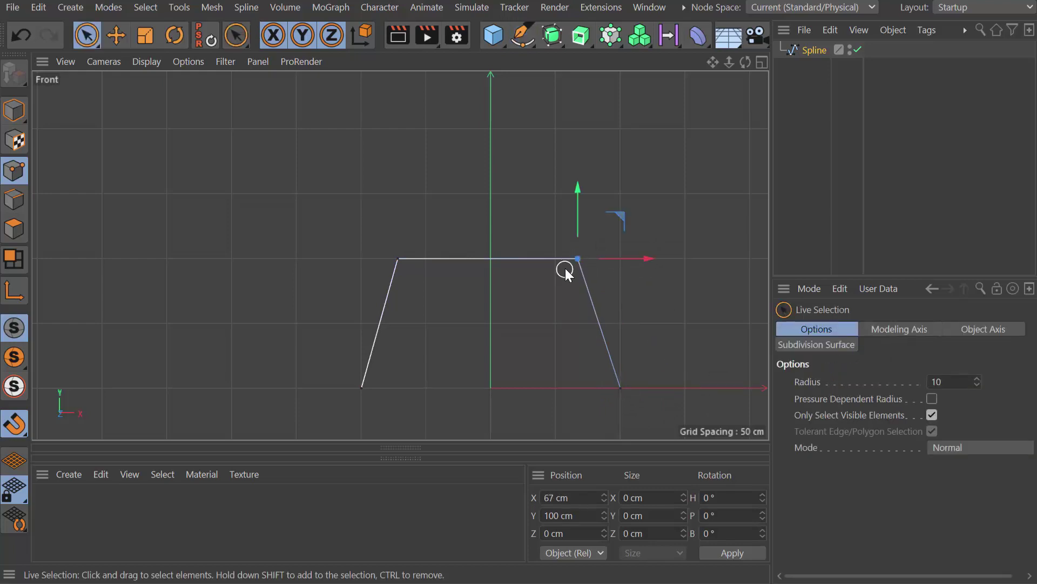
scroll(565, 268, up, 2)
mouse_move(655, 252)
mouse_down()
mouse_move(668, 252)
mouse_move(645, 254)
mouse_move(685, 251)
mouse_move(638, 251)
mouse_move(673, 354)
mouse_move(649, 259)
mouse_up()
mouse_move(633, 209)
mouse_down()
mouse_move(625, 236)
mouse_move(640, 207)
mouse_move(628, 206)
mouse_move(638, 207)
mouse_up()
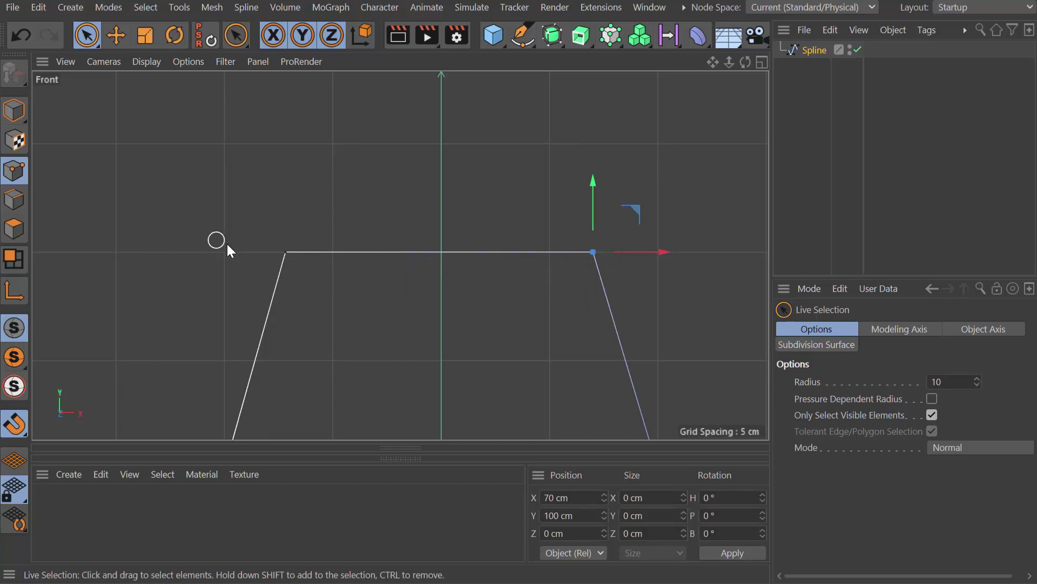
shift+click(288, 253)
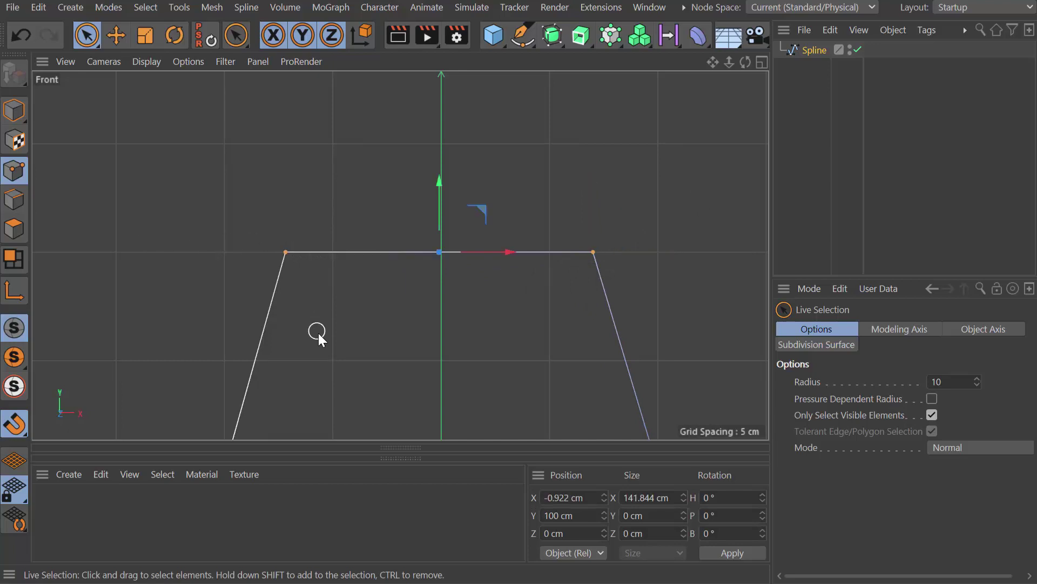
alt+middle_drag(318, 344, 296, 238)
Chamfer both top points to a radius of about 21.9 cm, then select all points
right_click(329, 169)
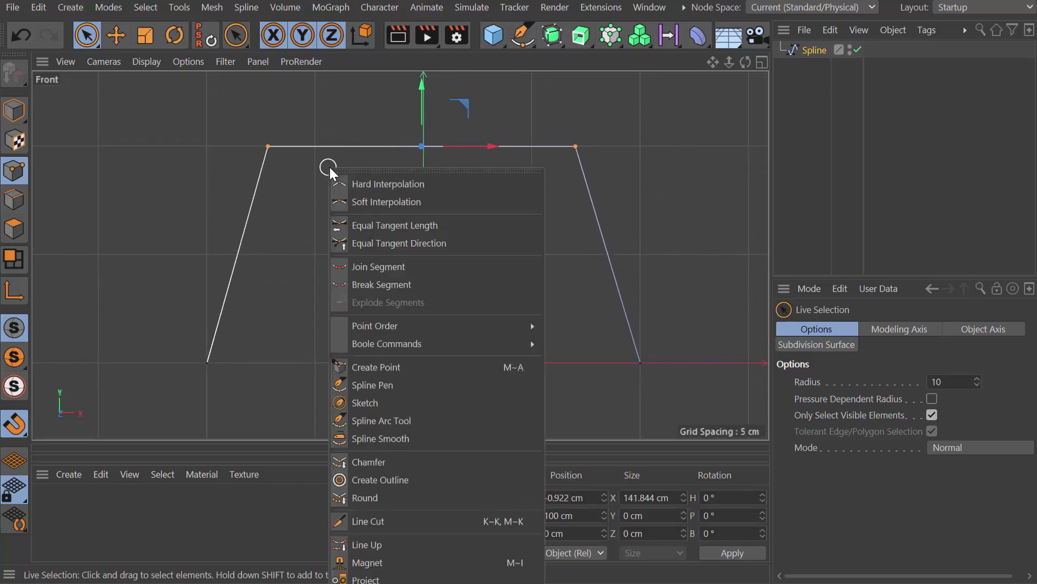
click(397, 462)
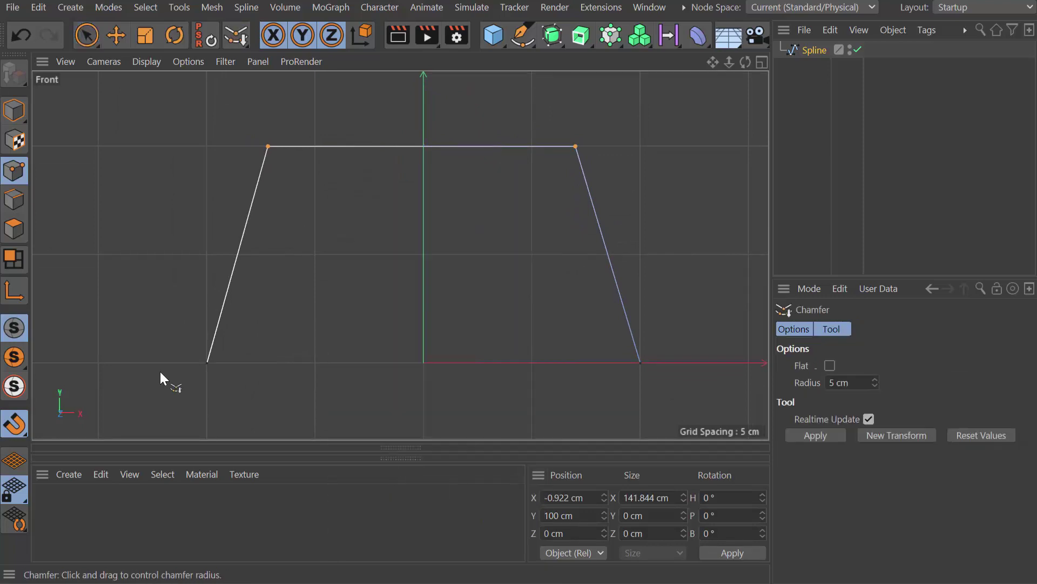
drag(118, 399, 875, 373)
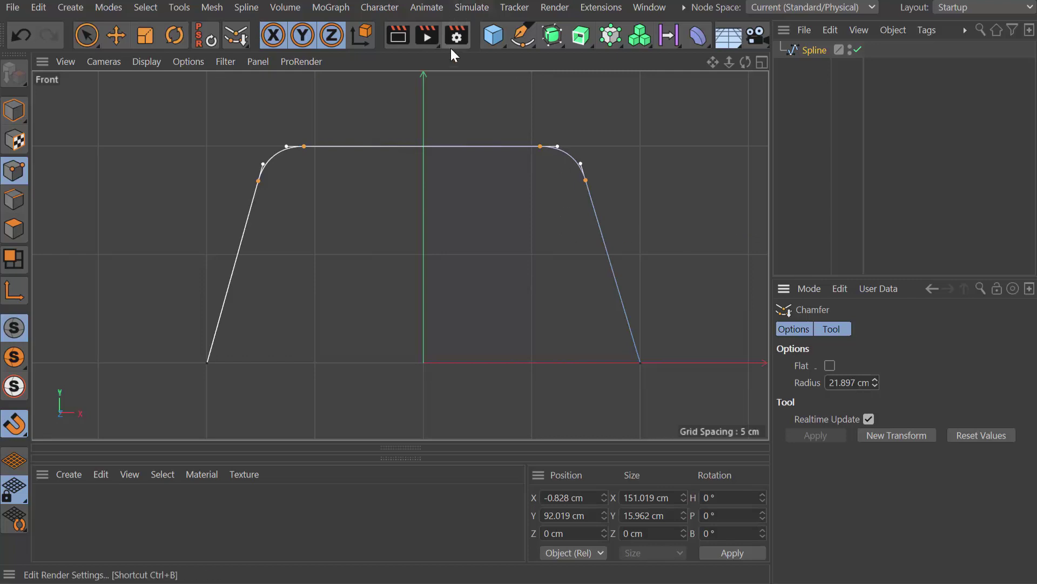
key(space)
click(354, 197)
key(ctrl+a)
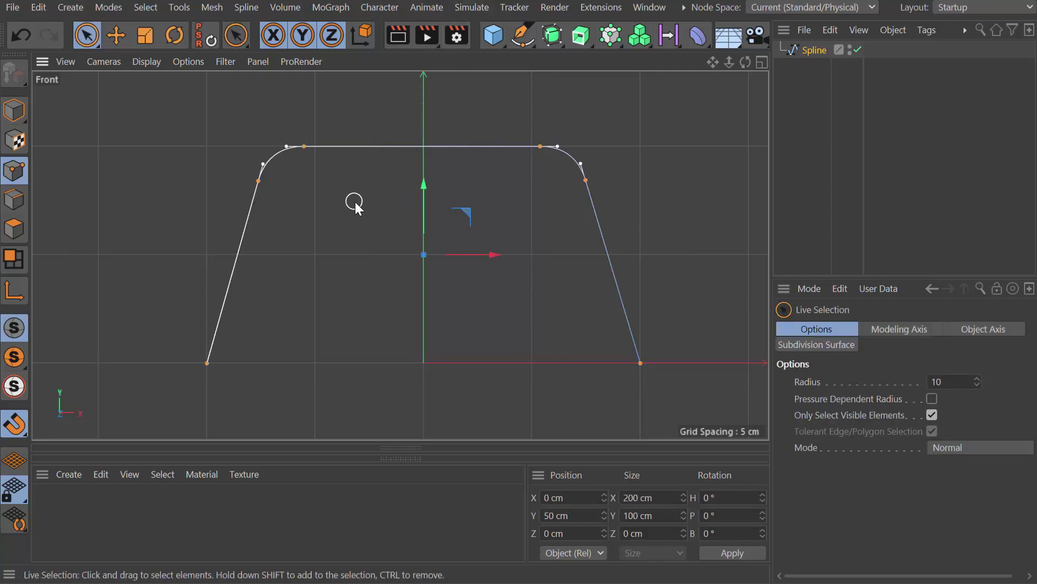
Apply Create Outline to give the spline a thin double-walled thickness
right_click(352, 180)
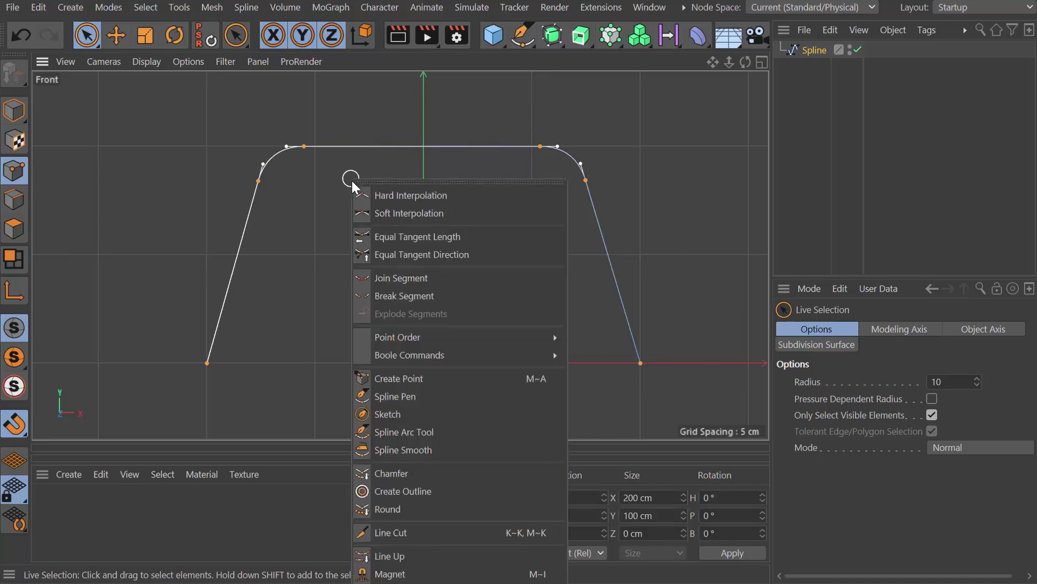
click(397, 491)
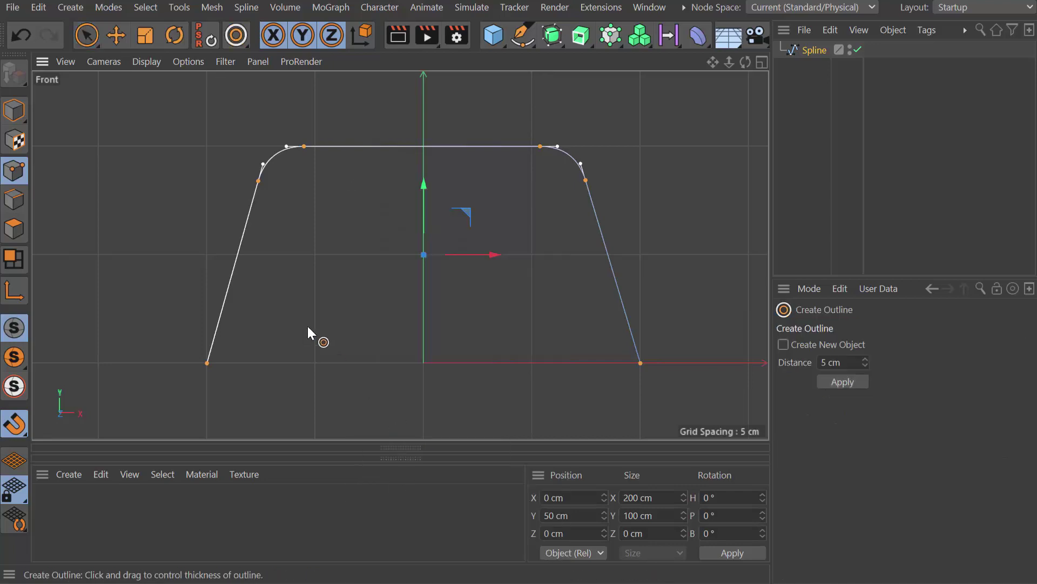
drag(309, 336, 320, 337)
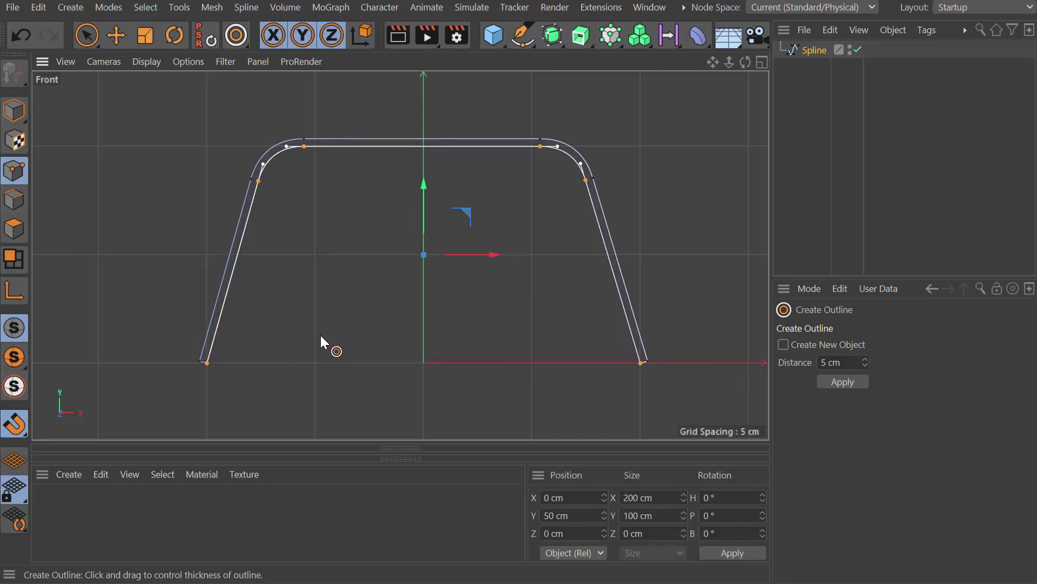
key(space)
click(321, 335)
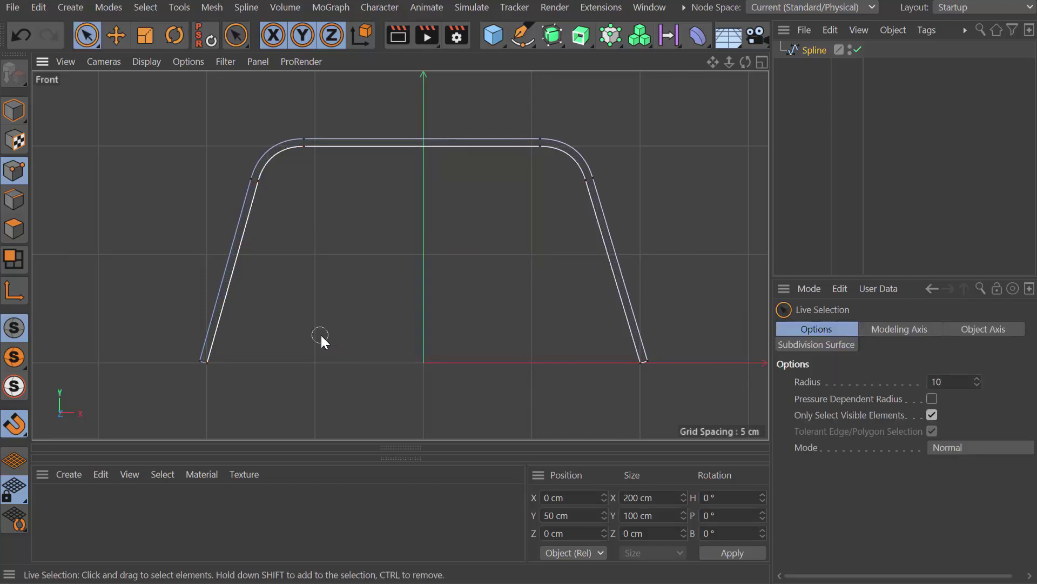
Select both bottom endpoints and set their Position Y to 0 cm in the Coordinates manager
click(199, 363)
scroll(201, 367, up, 3)
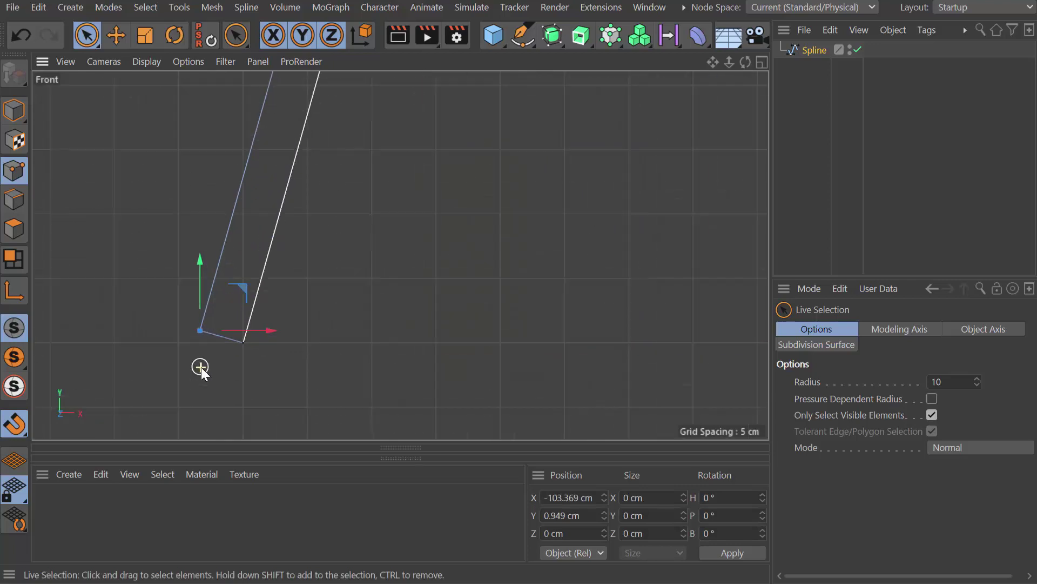
scroll(201, 367, up, 3)
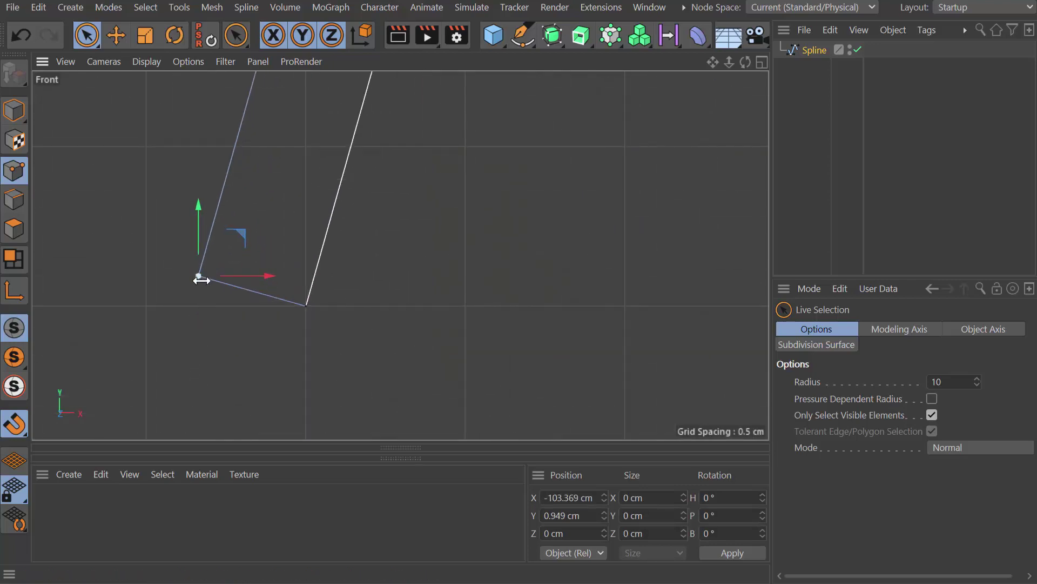
scroll(443, 307, down, 6)
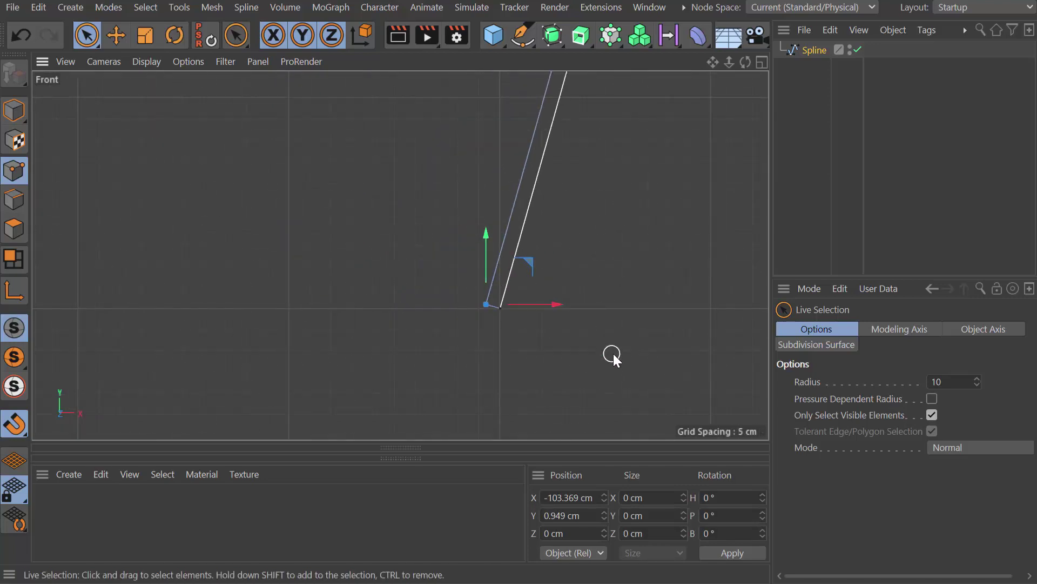
alt+middle_drag(597, 353, 242, 329)
scroll(403, 280, down, 2)
alt+middle_drag(473, 294, 673, 338)
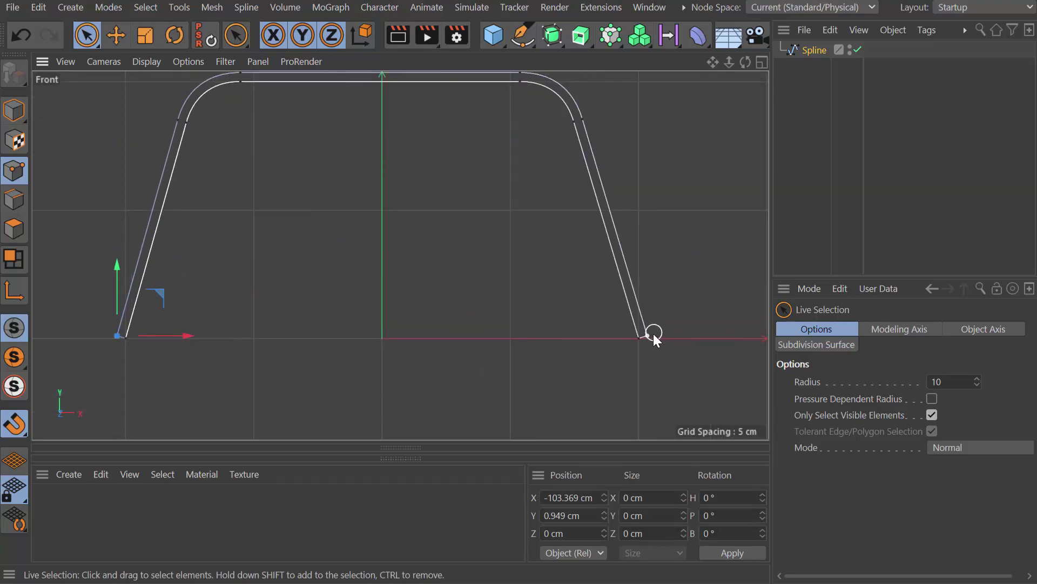
shift+click(653, 332)
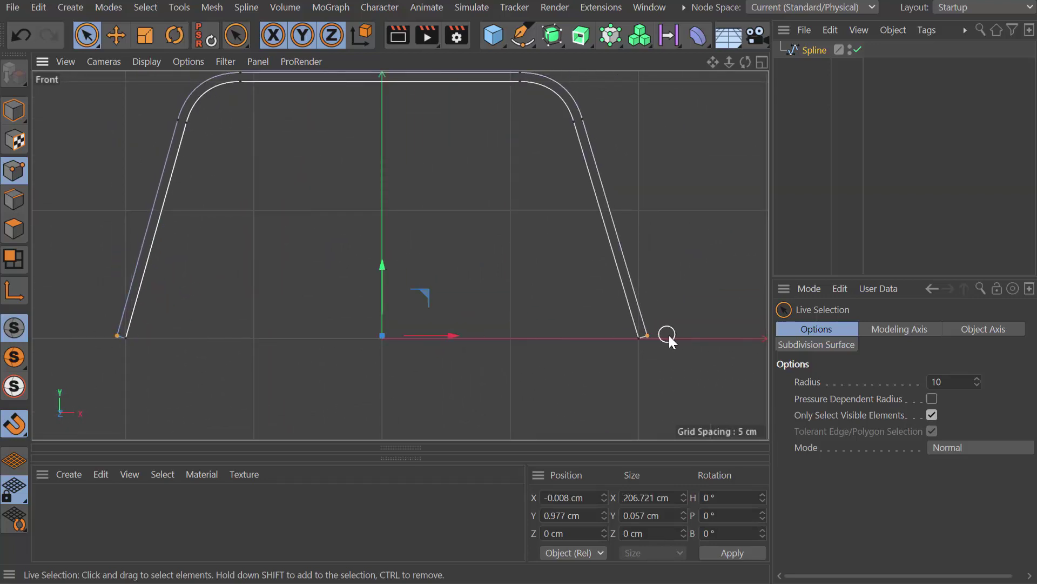
click(578, 515)
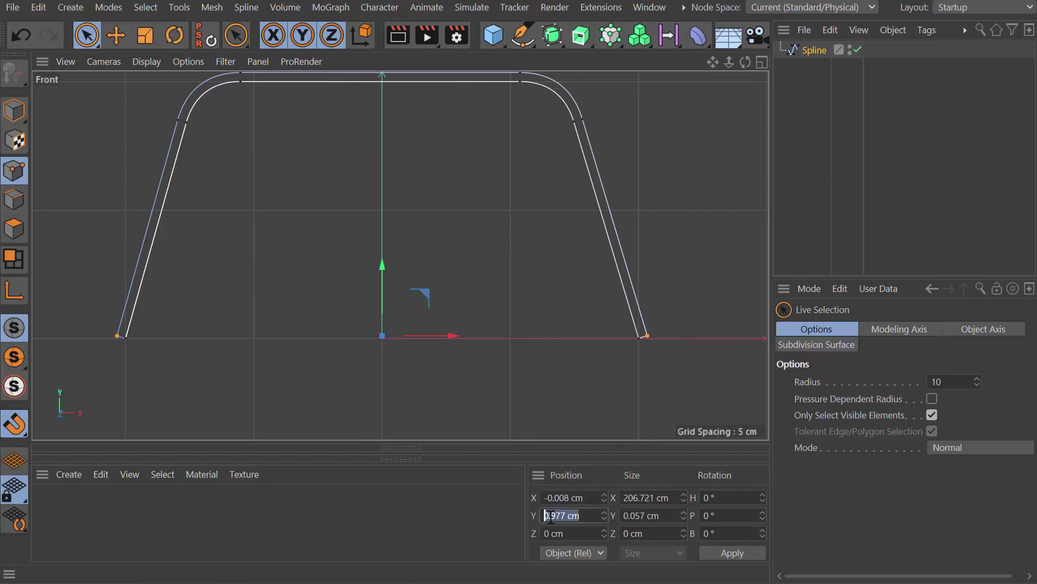
text(0)
key(Return)
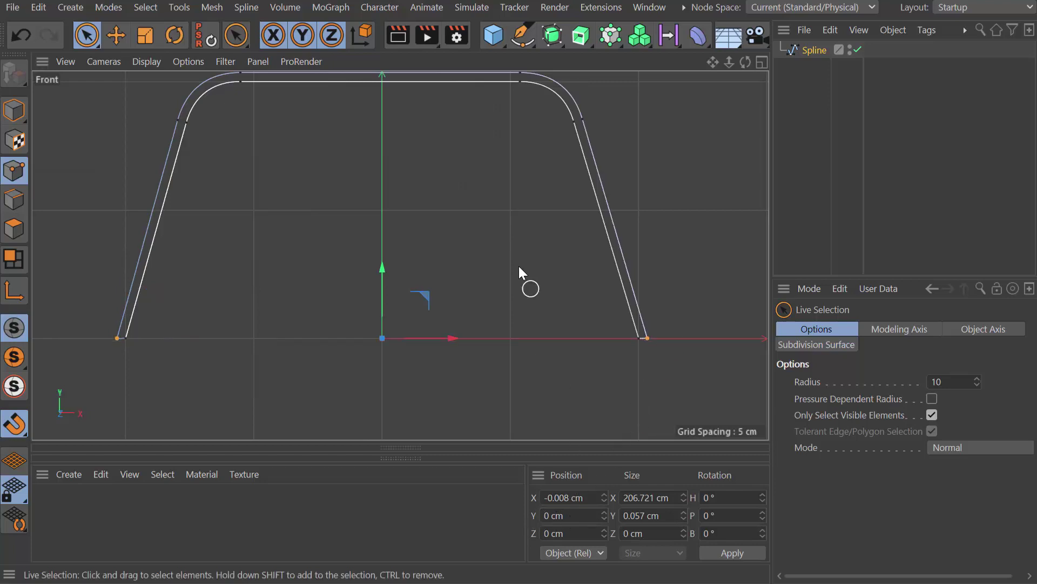
middle_click(511, 360)
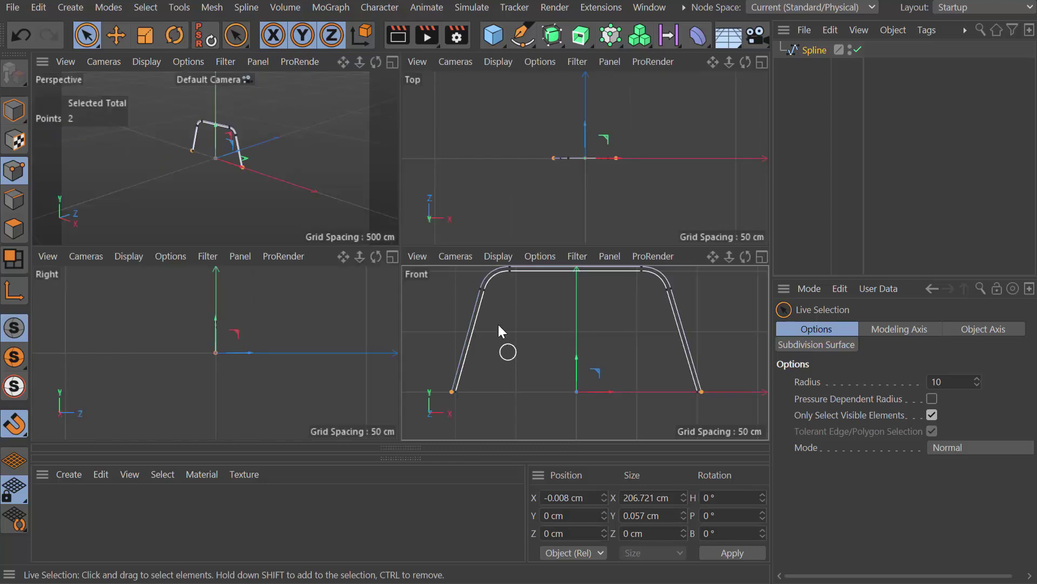
Add an Extrude object, nest the Spline under it, and show the Extrude's Object settings
middle_click(329, 144)
scroll(439, 193, up, 4)
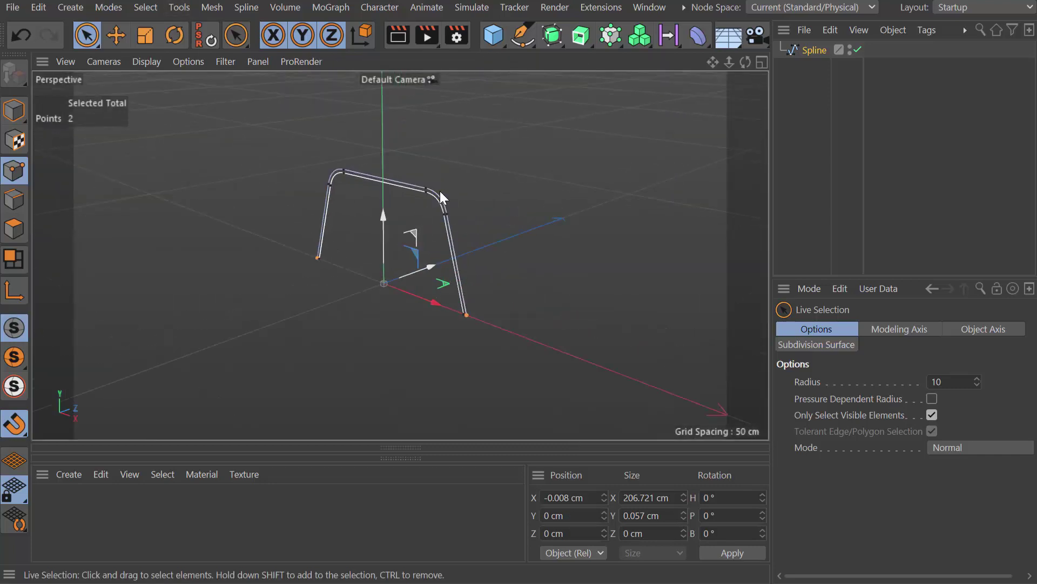
click(582, 38)
click(630, 54)
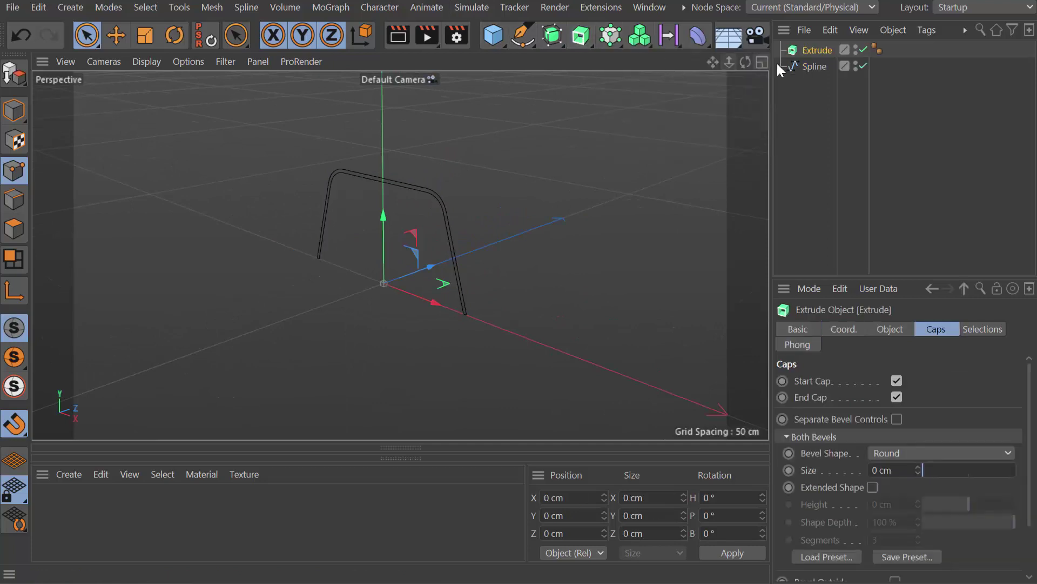
drag(809, 68, 813, 54)
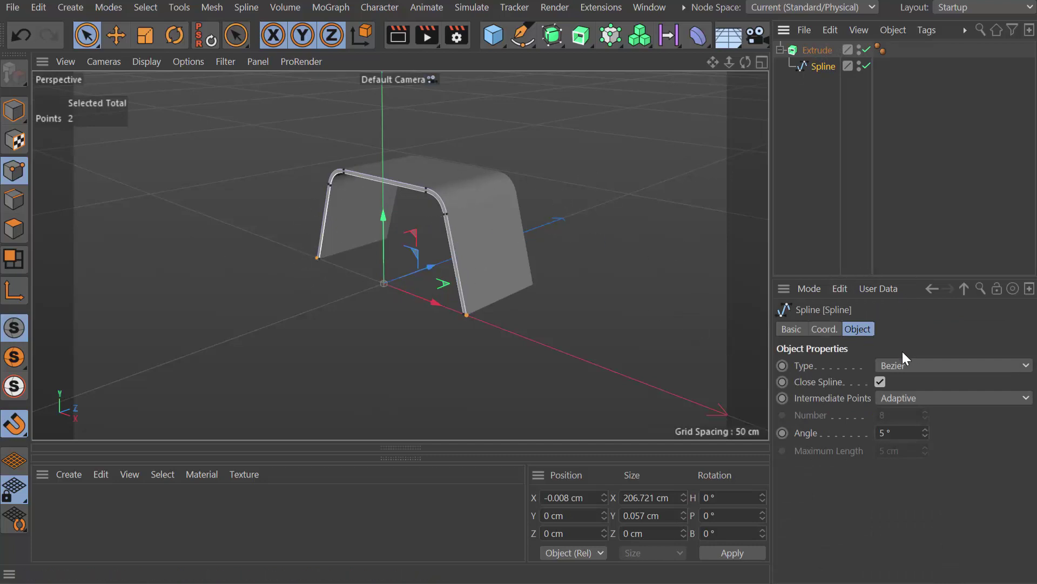
click(820, 50)
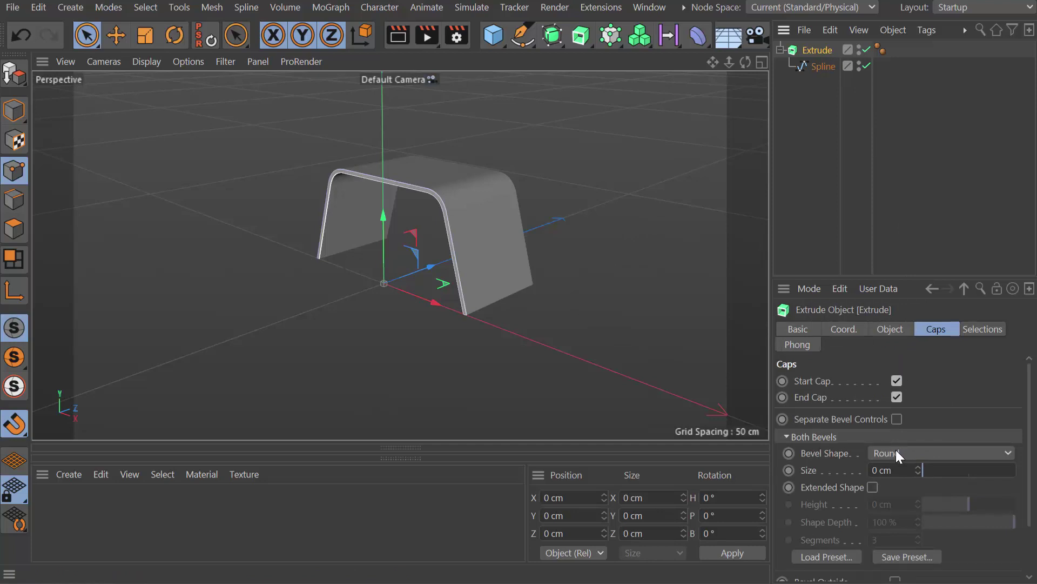
click(890, 327)
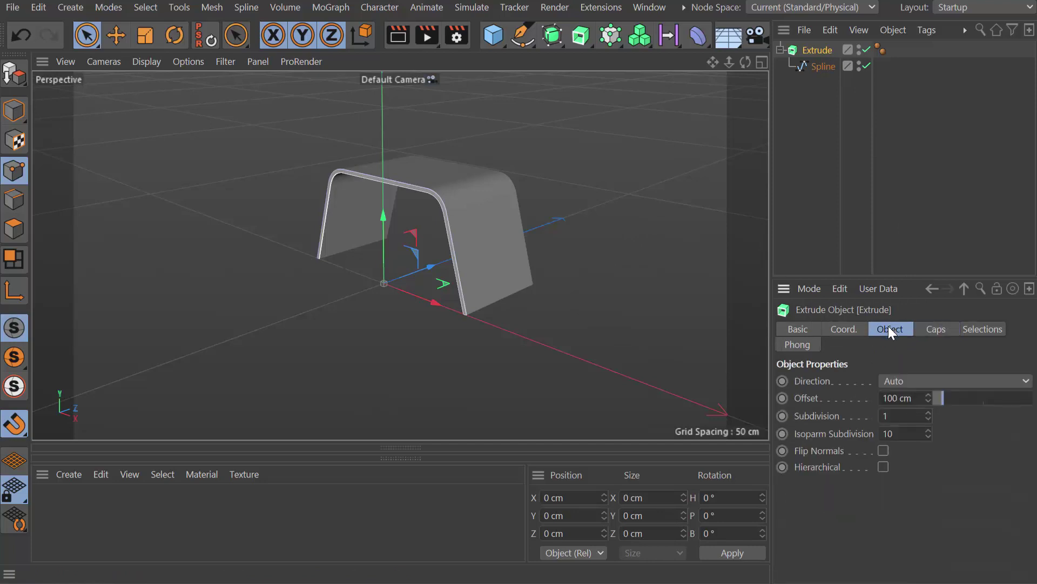
Set the Extrude Offset to 12 cm and its Direction to Z
click(938, 398)
drag(938, 398, 935, 397)
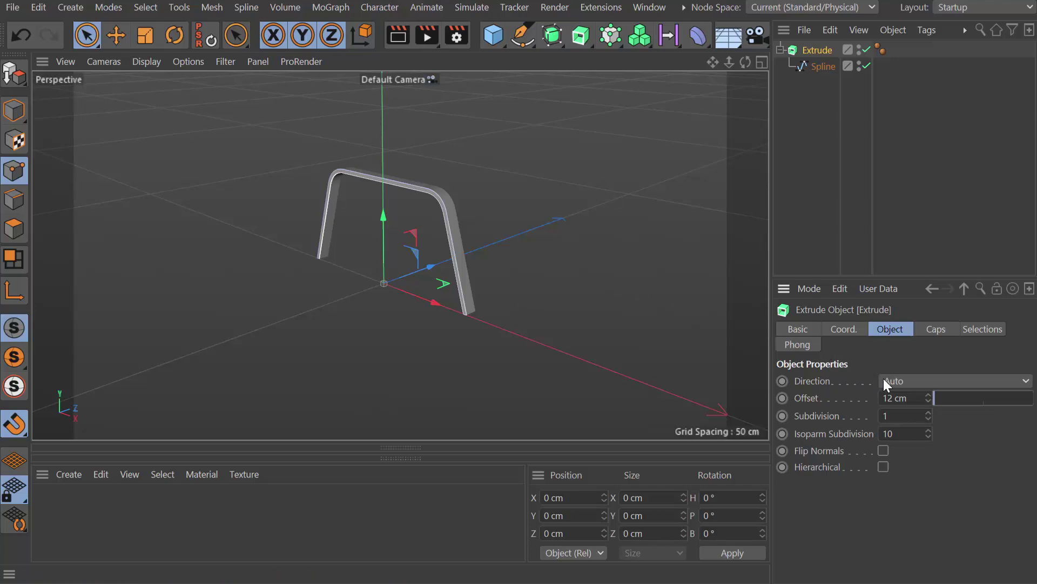
click(902, 382)
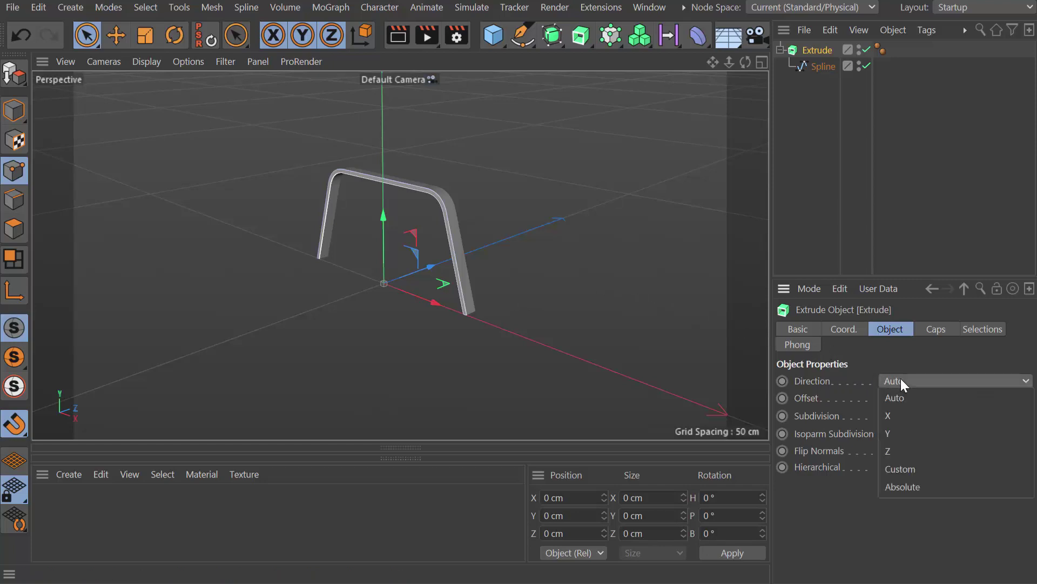
click(897, 450)
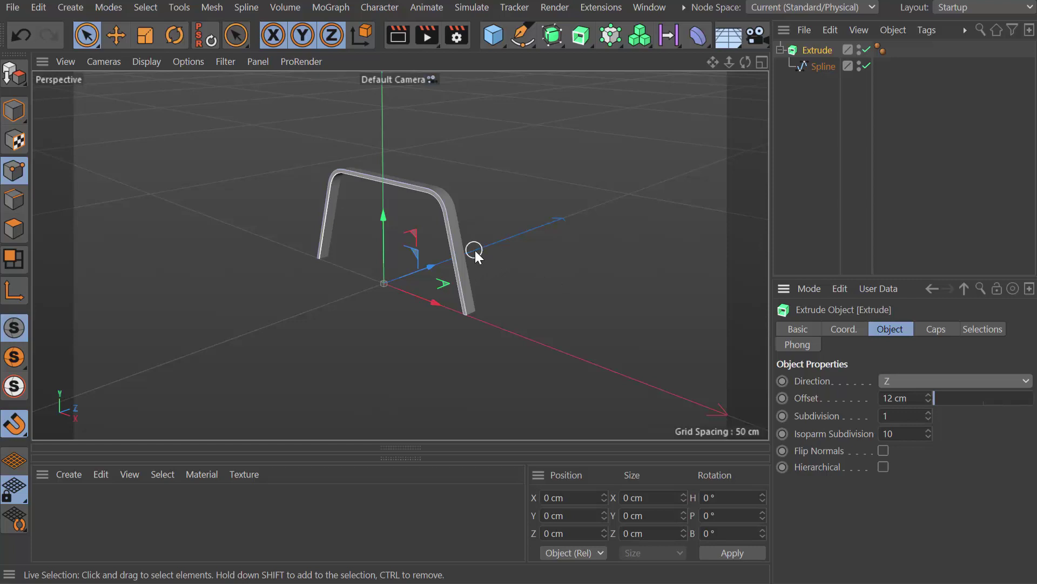
scroll(481, 244, up, 3)
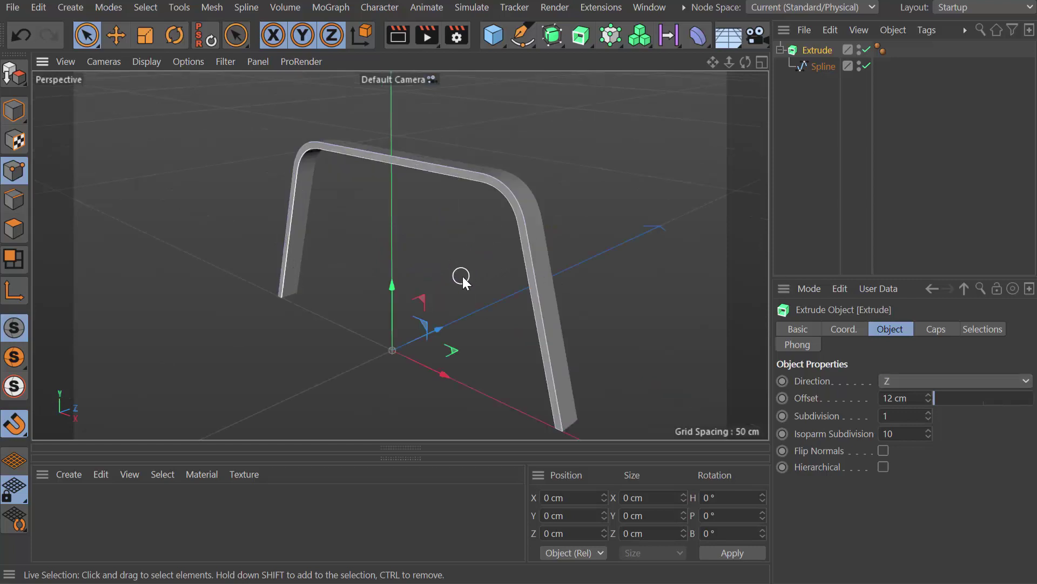
alt+drag(463, 275, 451, 247)
Frame the extrusion in the maximized Right view and make it editable with Make Editable (C)
middle_click(451, 247)
middle_click(329, 349)
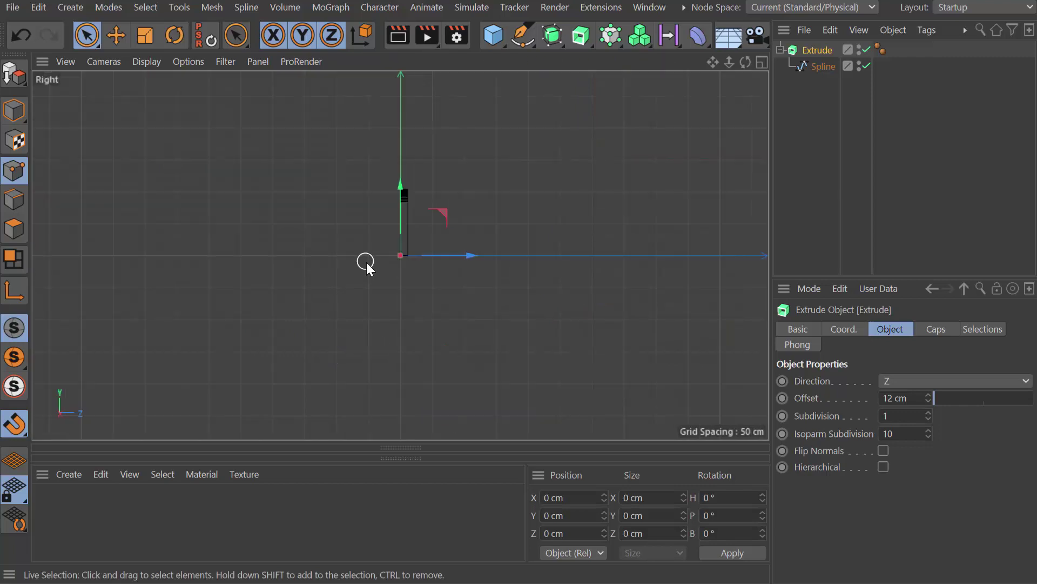
key(h)
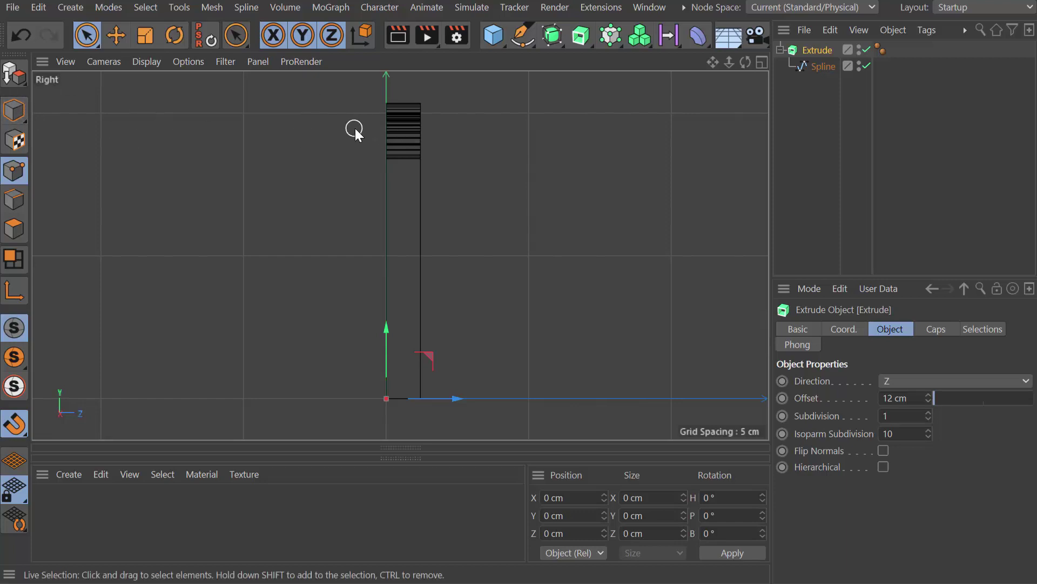
click(9, 71)
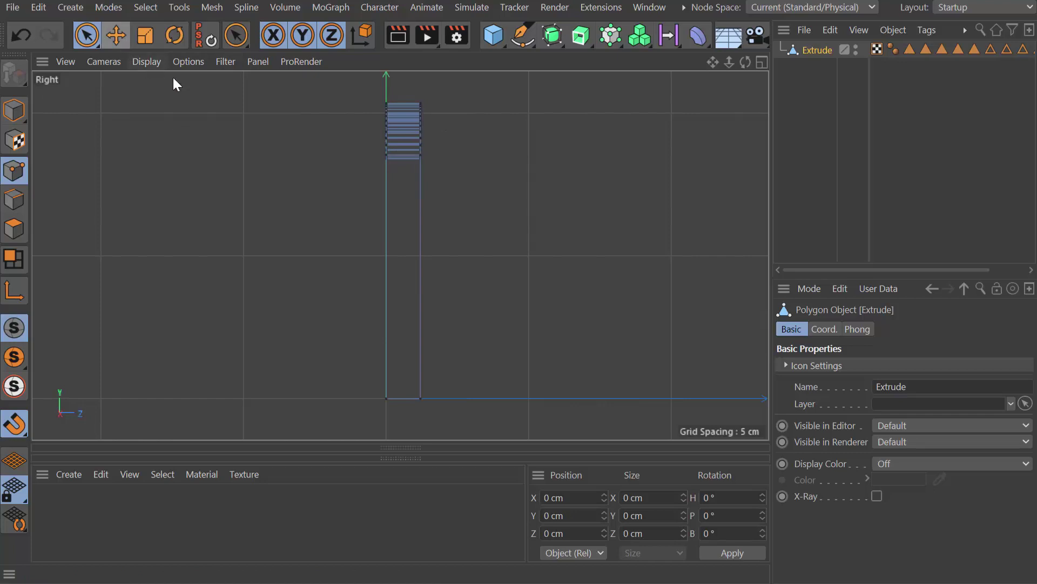
right_click(333, 104)
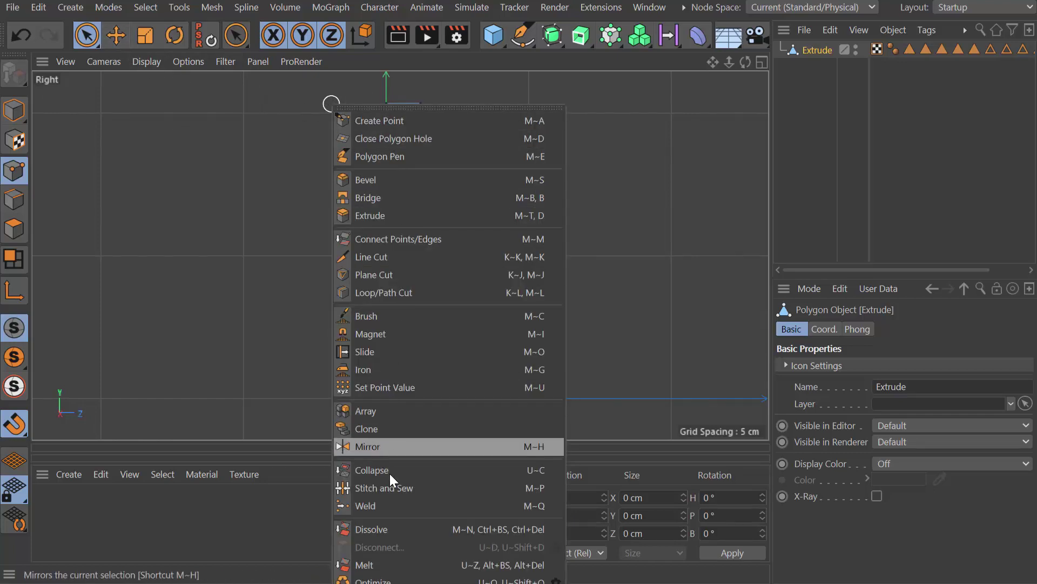
click(391, 578)
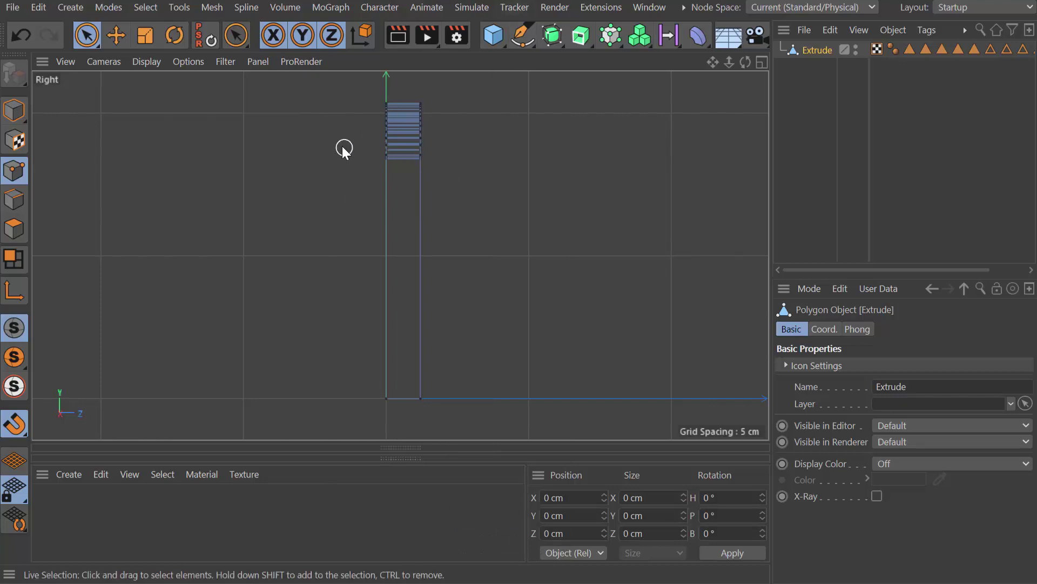
Box-select the frame's top points in Right view and rotate them about -4.7°
click(100, 41)
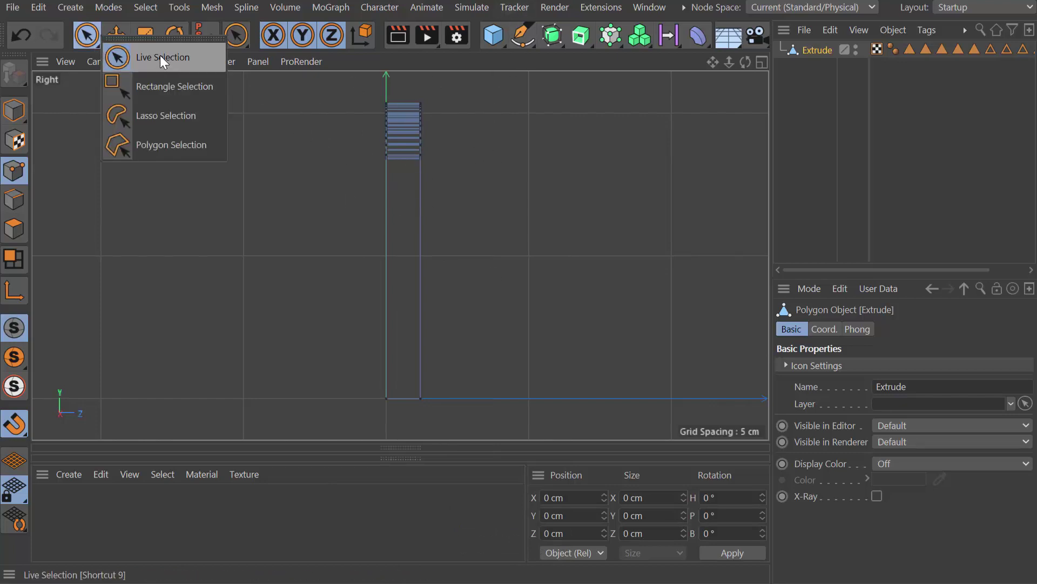
click(169, 87)
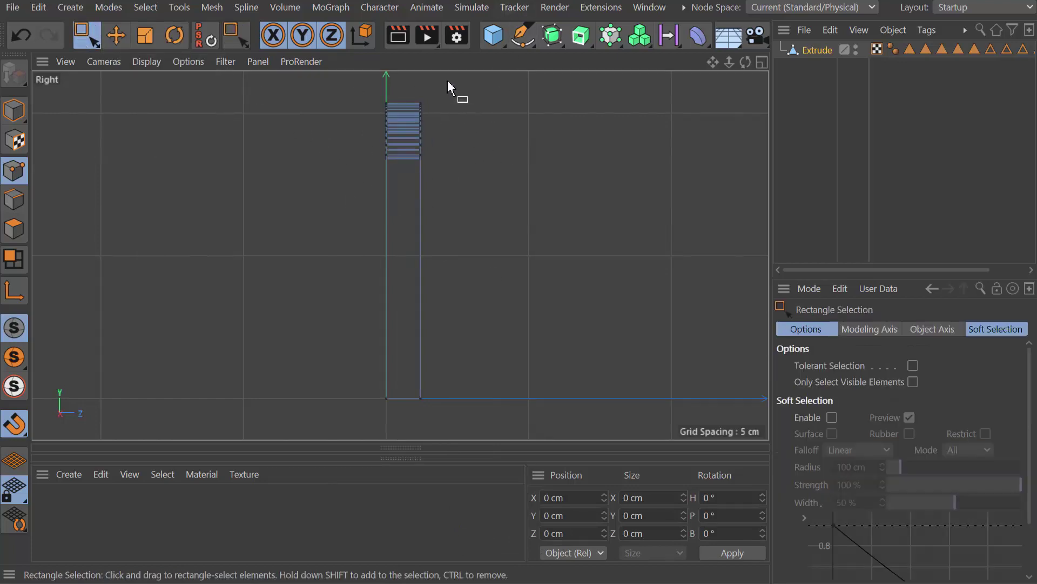
drag(445, 85, 404, 412)
key(r)
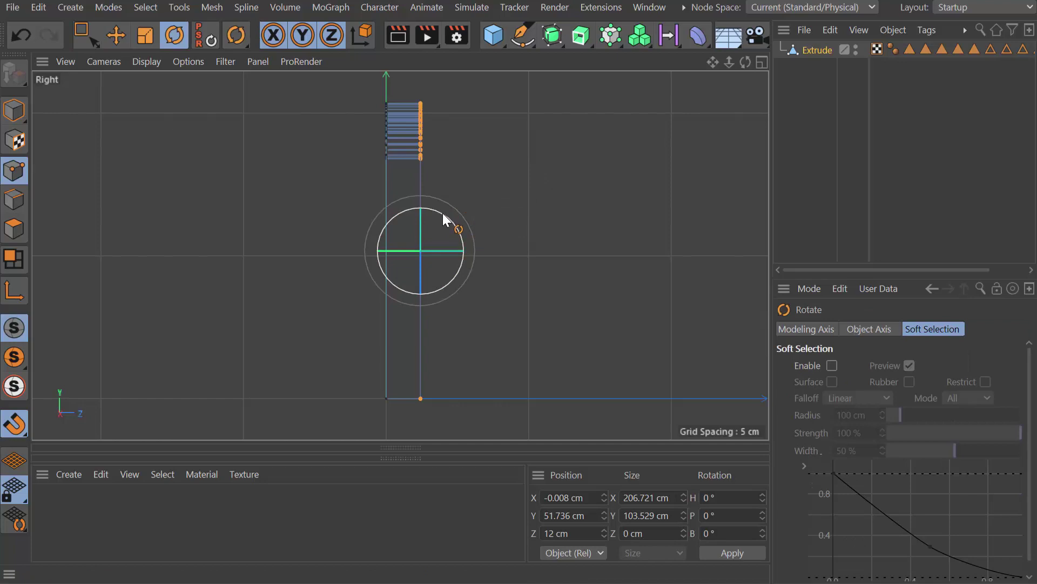
drag(443, 212, 443, 214)
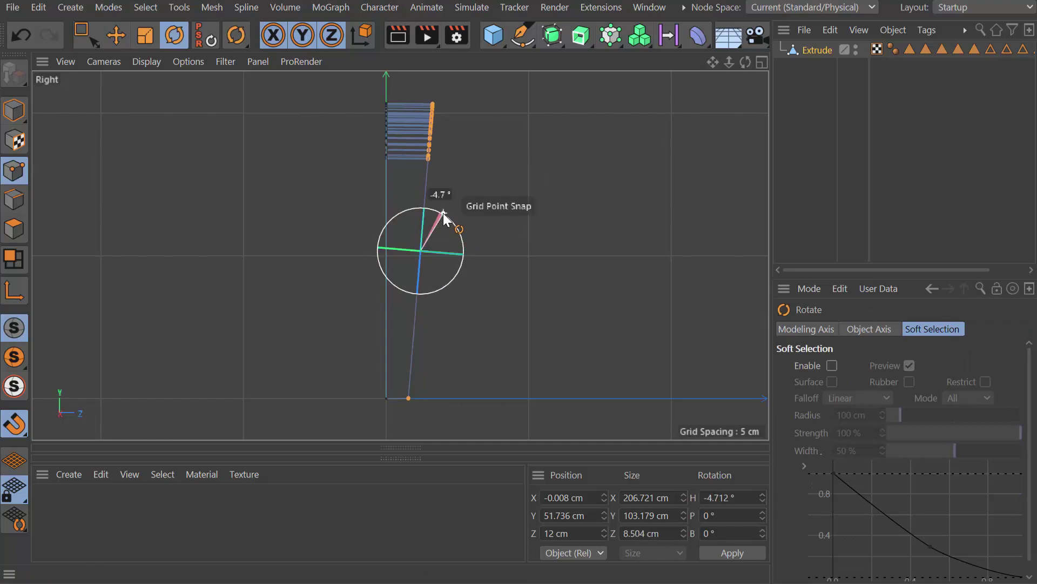
drag(444, 213, 443, 212)
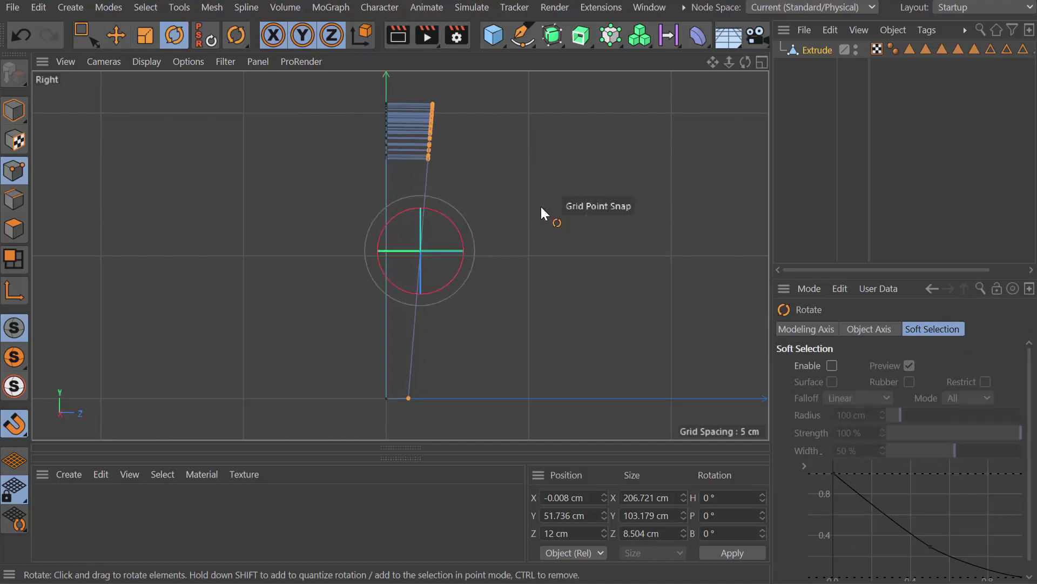
key(0)
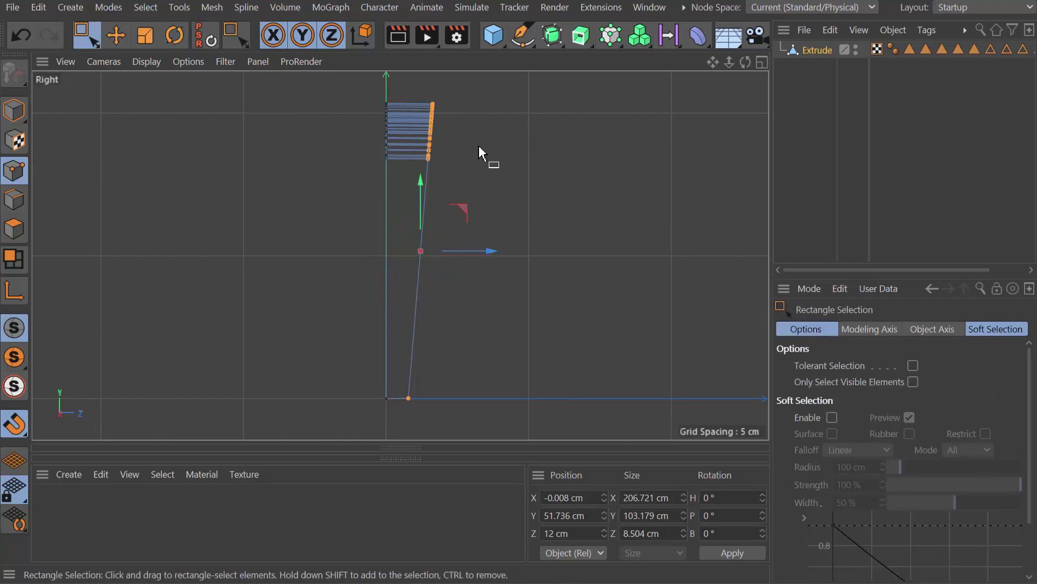
Return to the maximized Perspective view, clear the point selection, and view the frame from the side
middle_click(466, 171)
middle_click(301, 185)
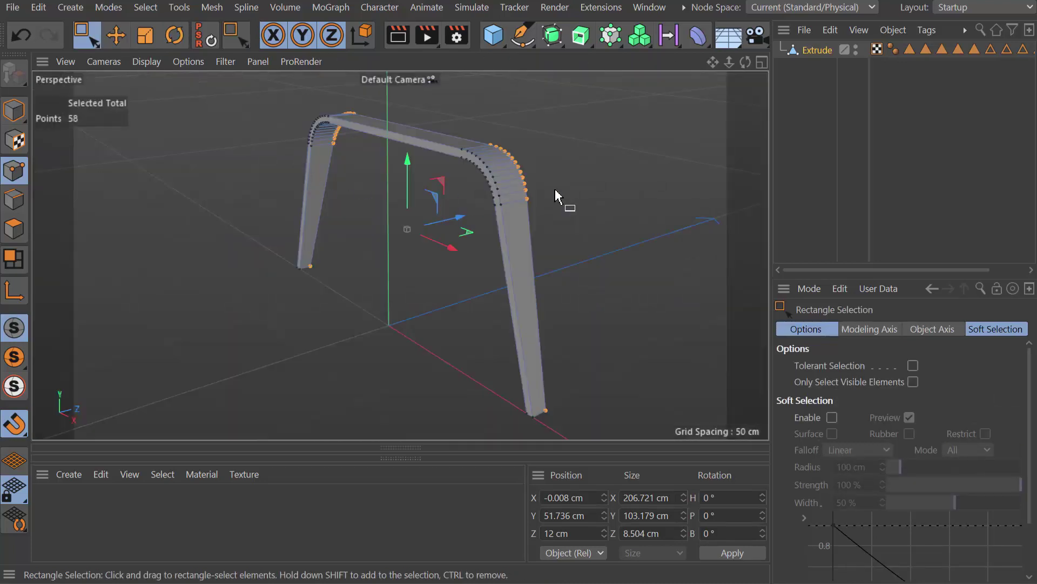
drag(601, 188, 628, 217)
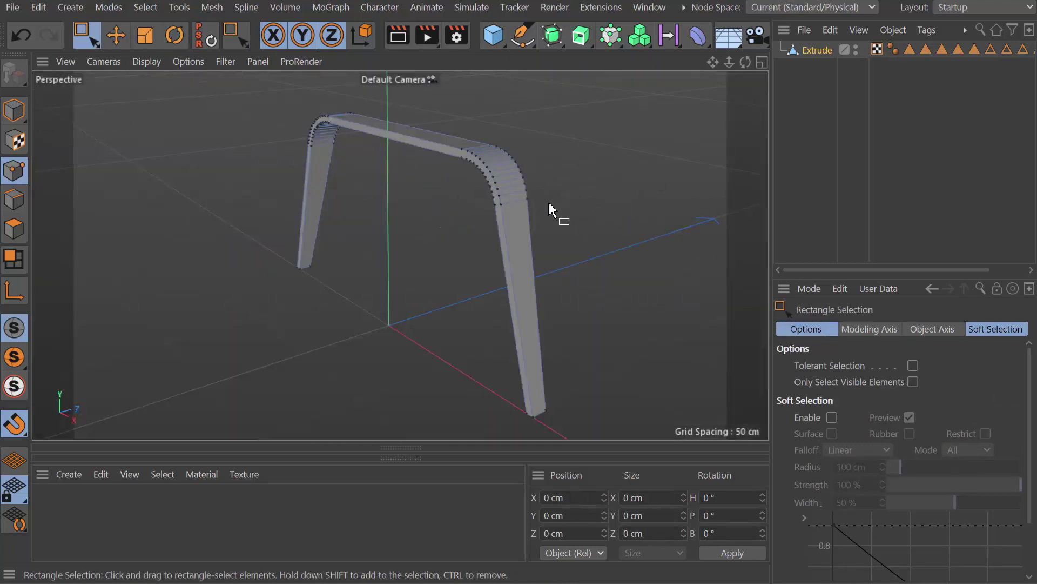
alt+drag(463, 209, 413, 221)
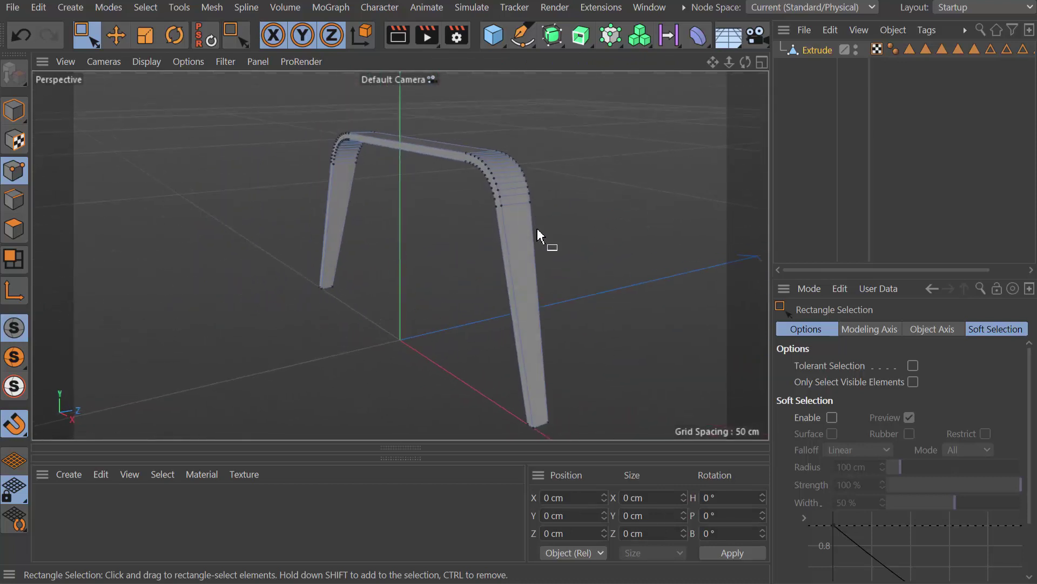
scroll(537, 228, up, 2)
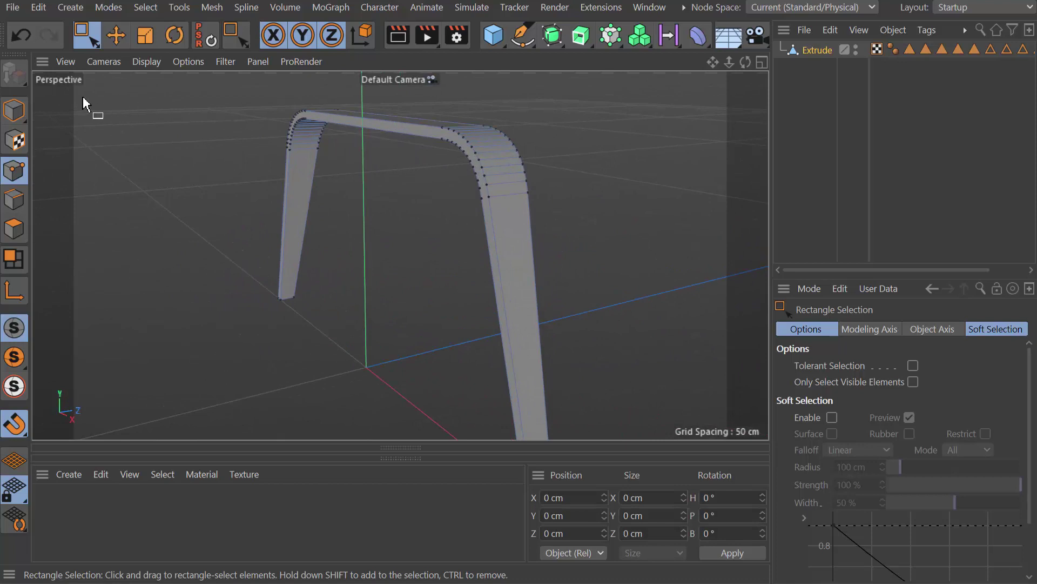
Switch to Polygon mode and loop-select the polygons around the frame with Loop Selection (U~L)
click(19, 228)
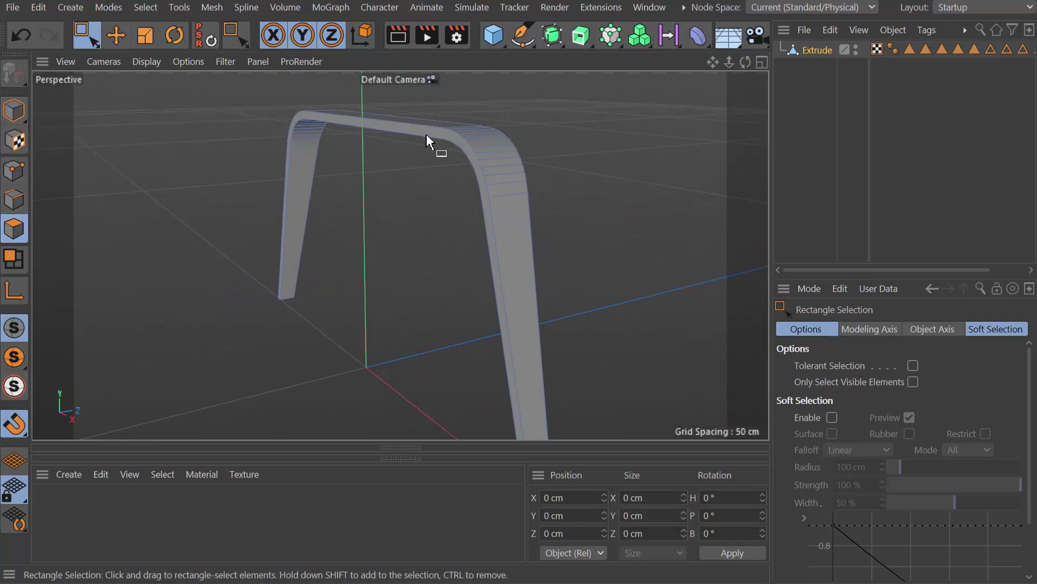
key(u)
key(l)
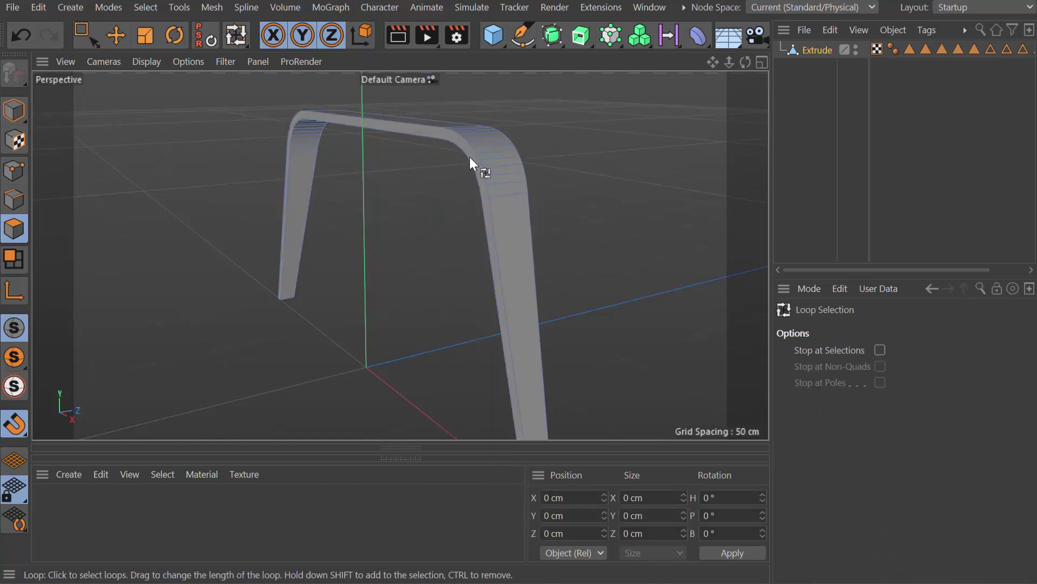
alt+drag(498, 430, 507, 280)
click(509, 286)
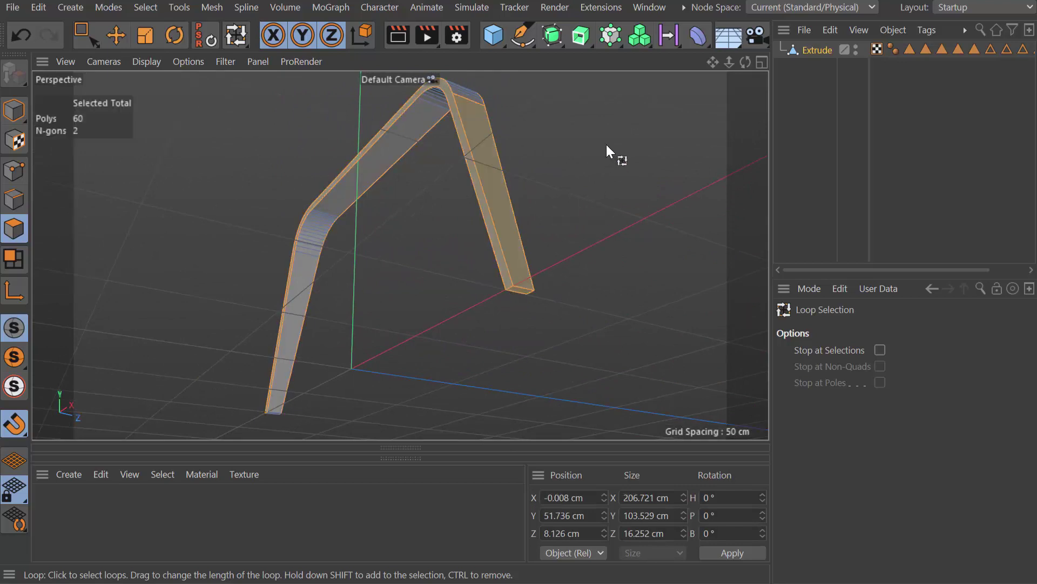
shift+click(507, 287)
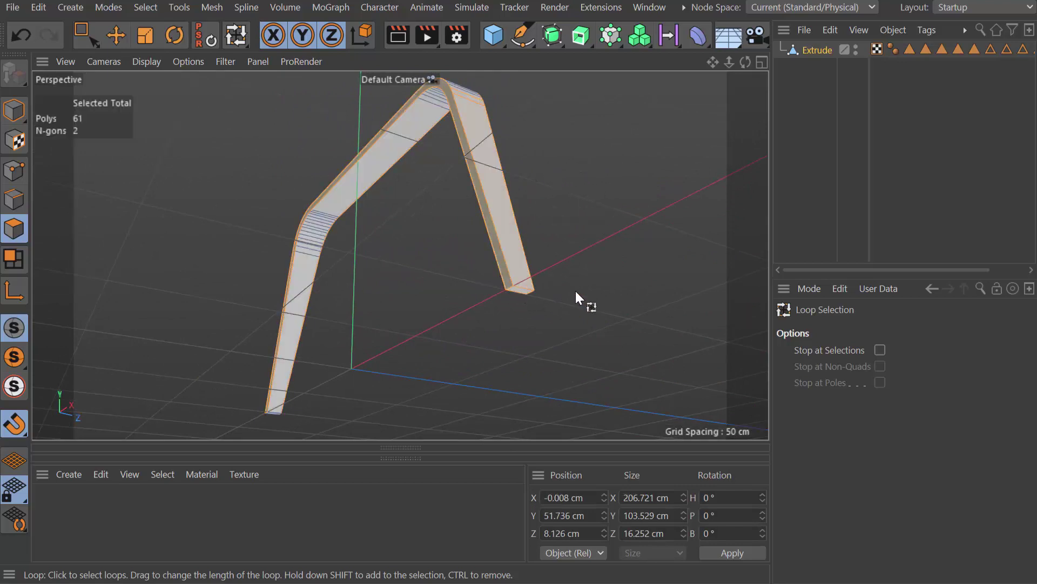
middle_click(556, 209)
middle_click(280, 157)
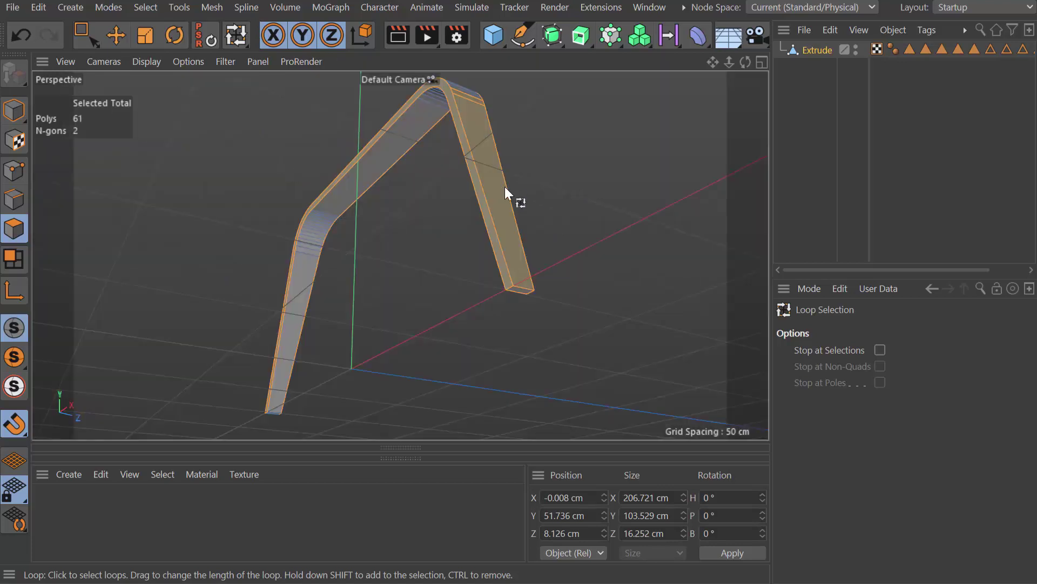
alt+drag(506, 203, 507, 226)
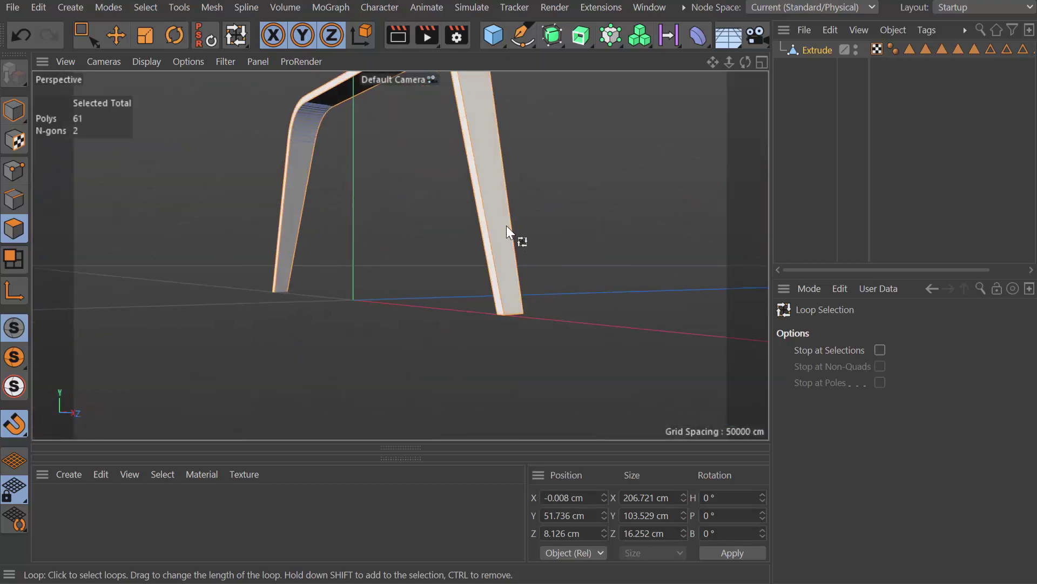
Add the leg's side faces with Live Selection, bringing the selection to 58 polygons
click(92, 32)
click(147, 59)
click(266, 167)
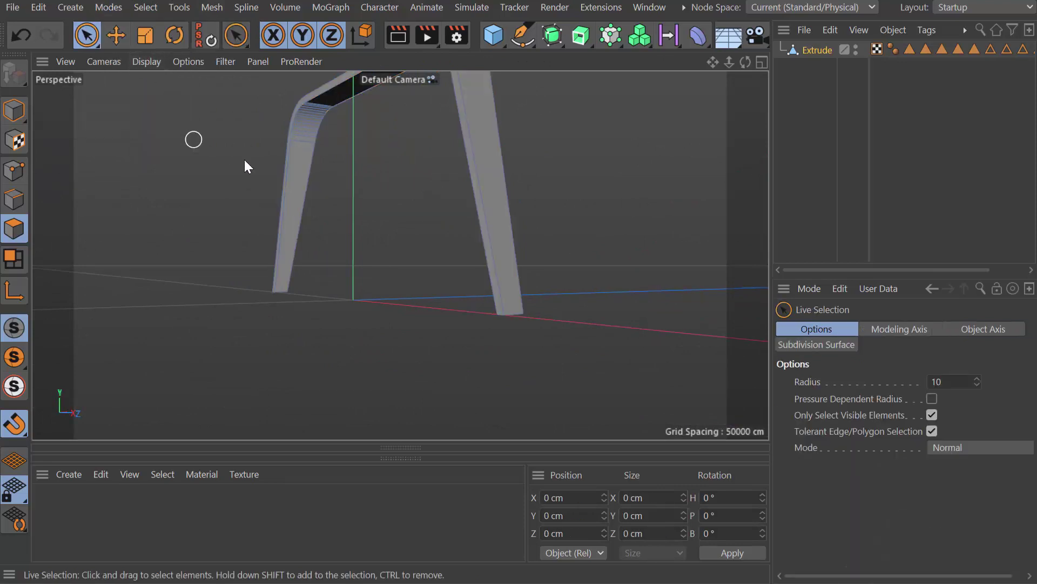
scroll(474, 178, up, 5)
double_click(475, 178)
scroll(565, 171, down, 5)
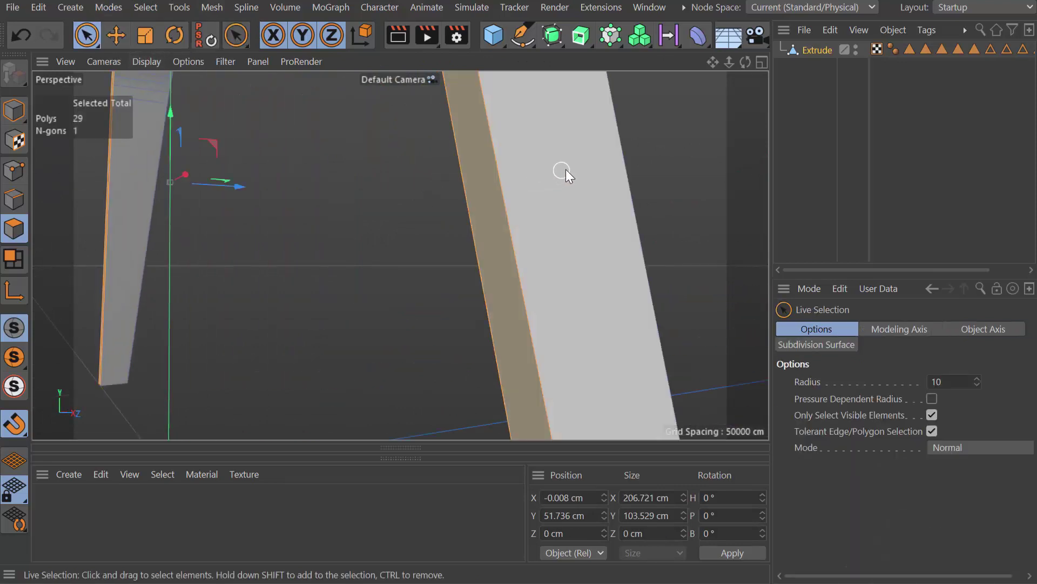
shift+click(565, 186)
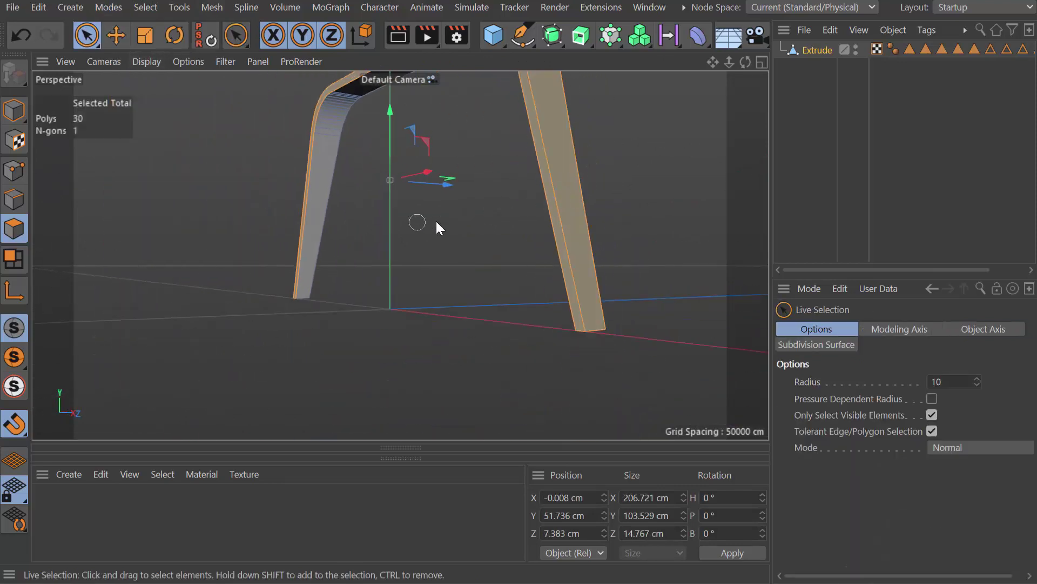
ctrl+click(575, 183)
alt+drag(640, 173, 438, 198)
scroll(440, 197, up, 4)
shift+click(432, 196)
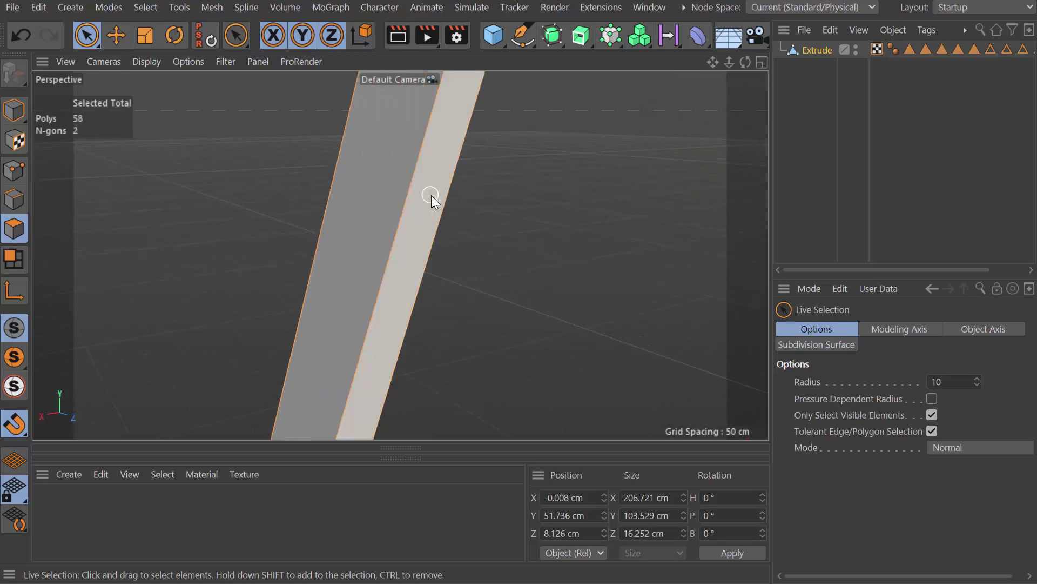
Apply Bevel to the selected leg polygons with a 0.333 cm offset and 2 subdivisions
right_click(469, 183)
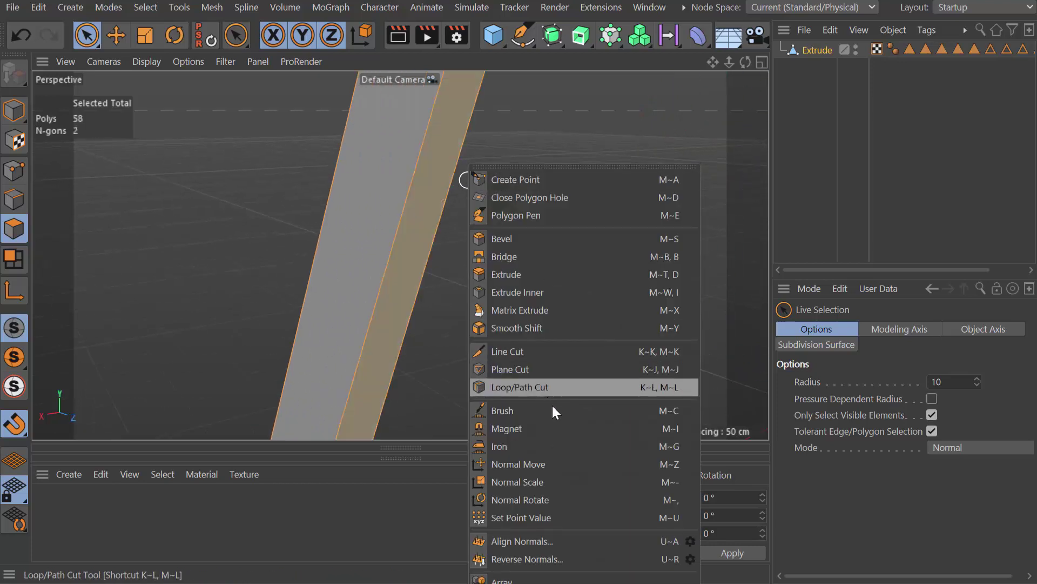
click(530, 238)
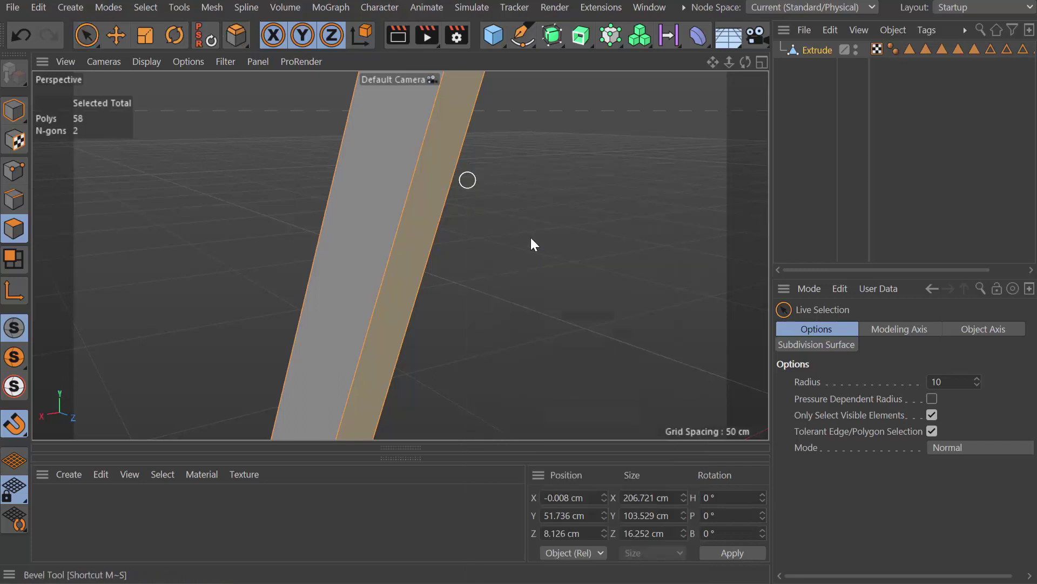
drag(491, 203, 491, 203)
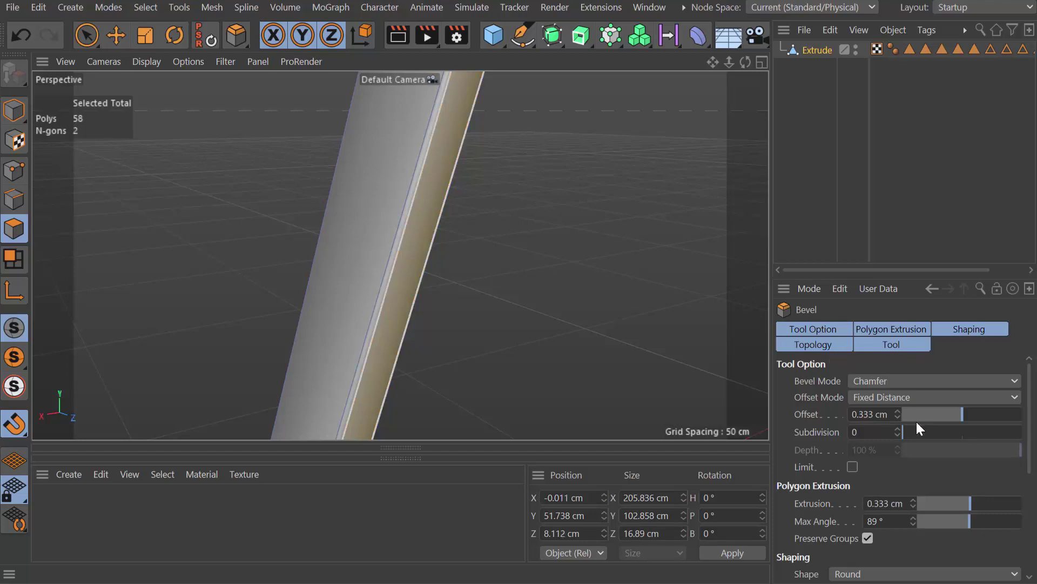
drag(896, 427, 898, 427)
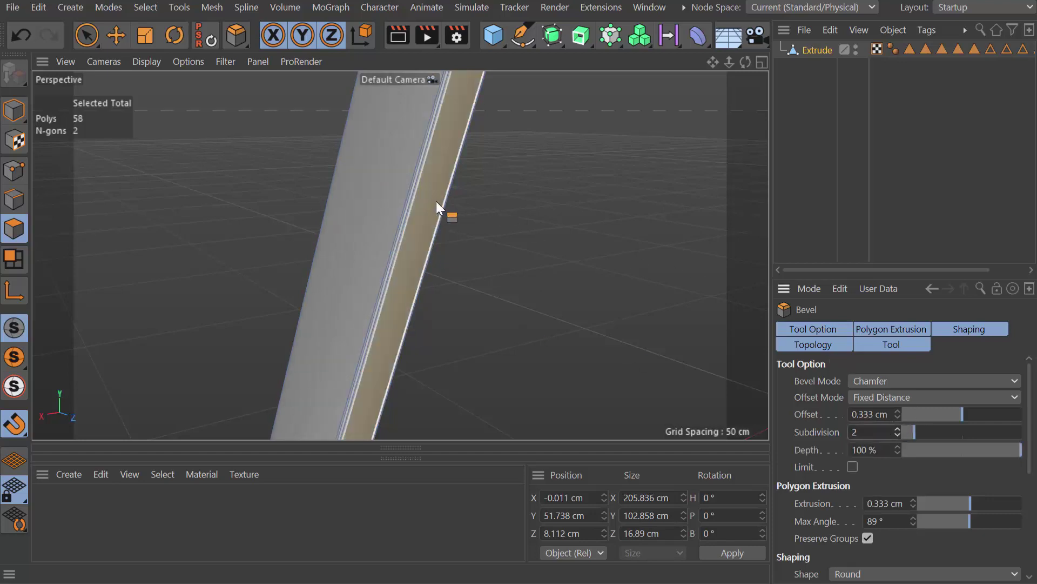
scroll(378, 202, up, 3)
scroll(399, 205, up, 2)
scroll(562, 226, down, 5)
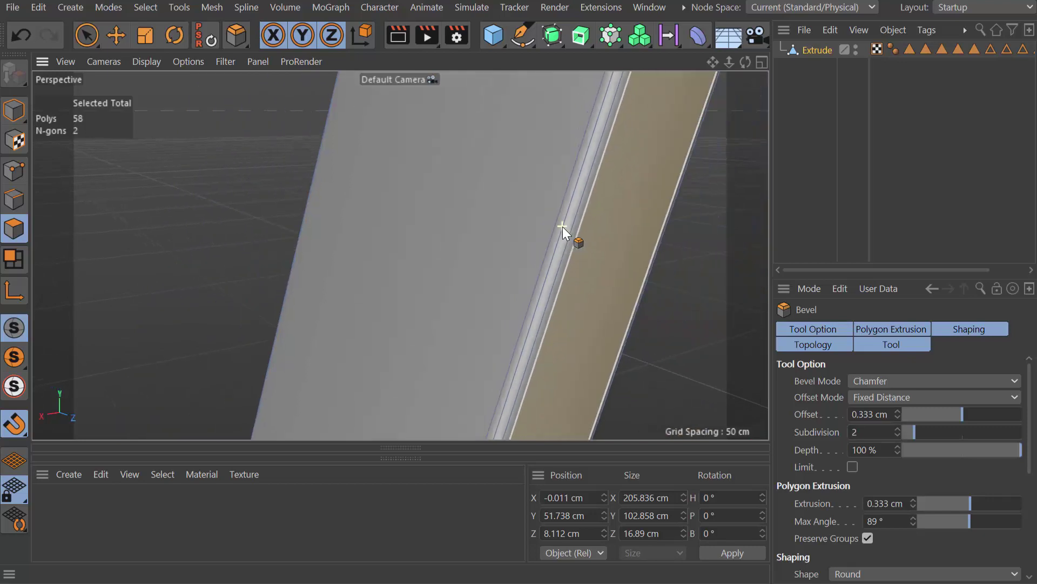
scroll(562, 225, down, 4)
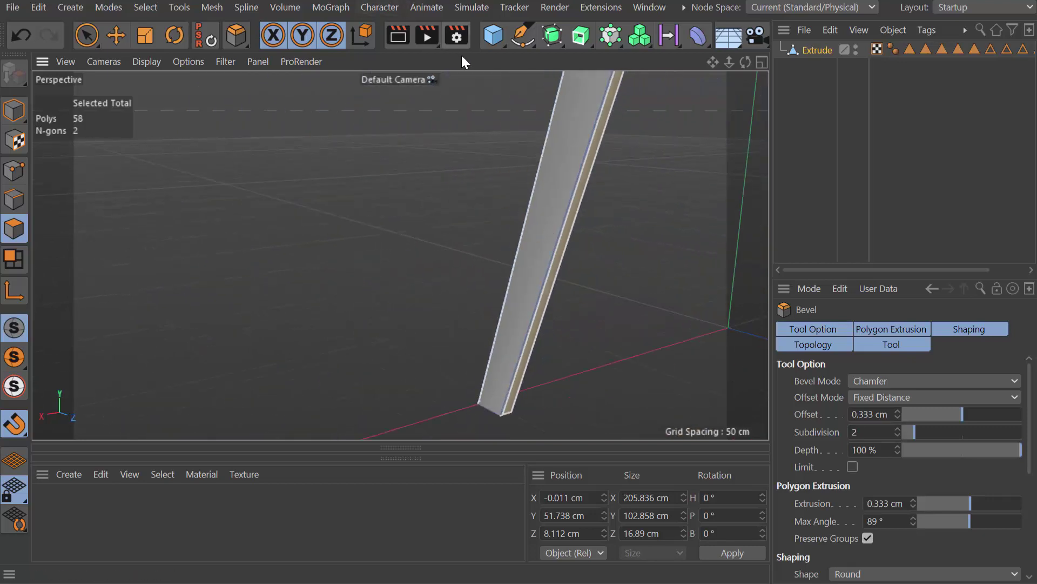
key(space)
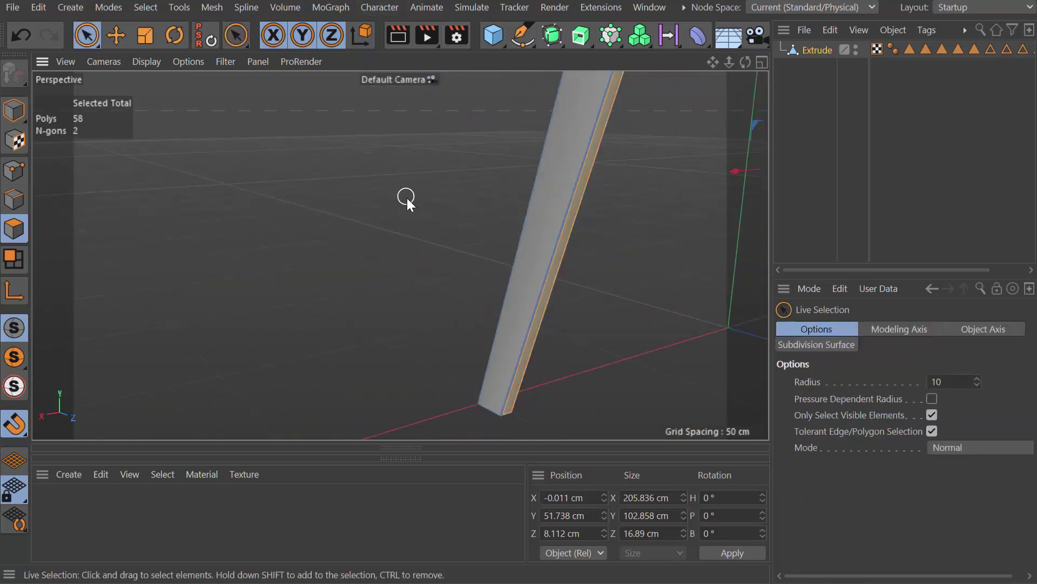
In a maximised Right view, switch to Model mode and roughly tilt the bevelled leg backward
click(482, 178)
alt+drag(312, 192, 549, 160)
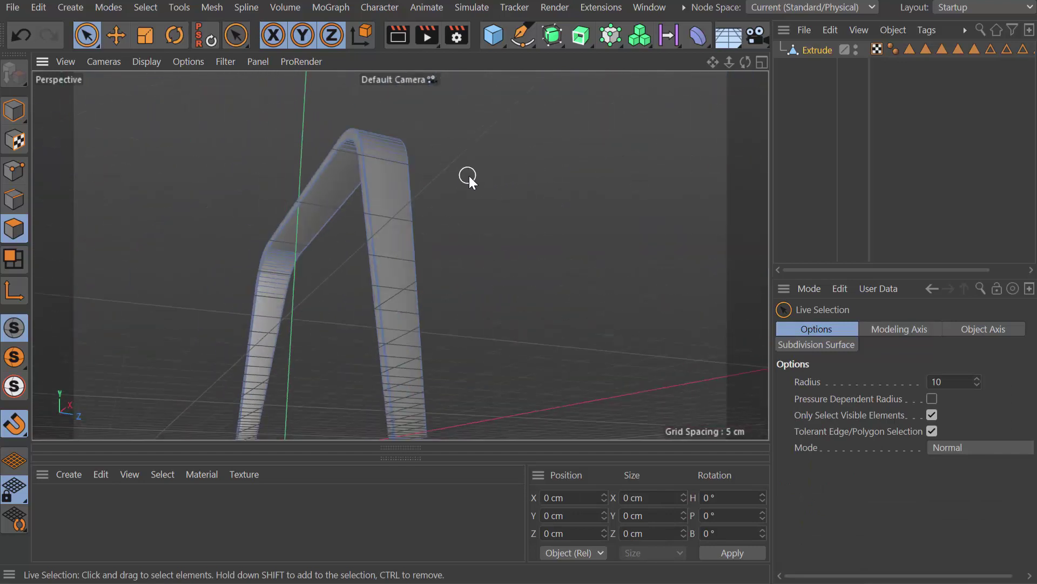
alt+drag(469, 176, 509, 176)
middle_click(534, 217)
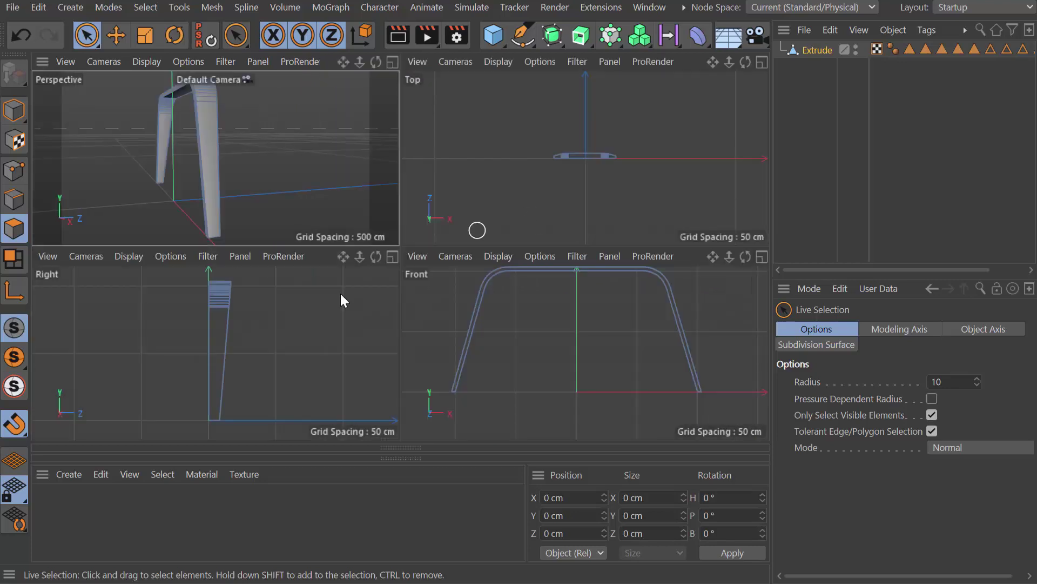
middle_click(268, 383)
drag(16, 108, 76, 132)
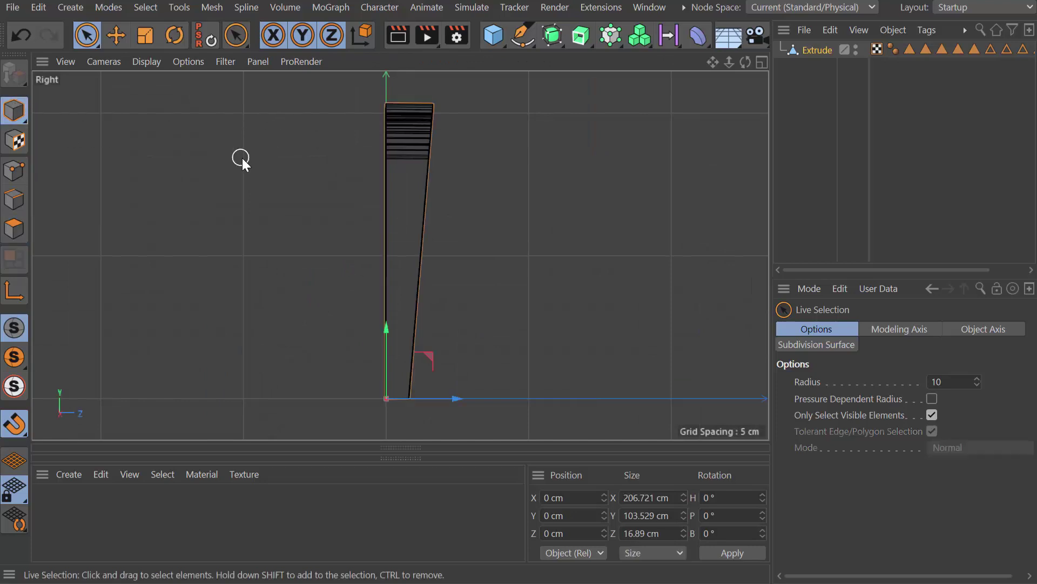
key(r)
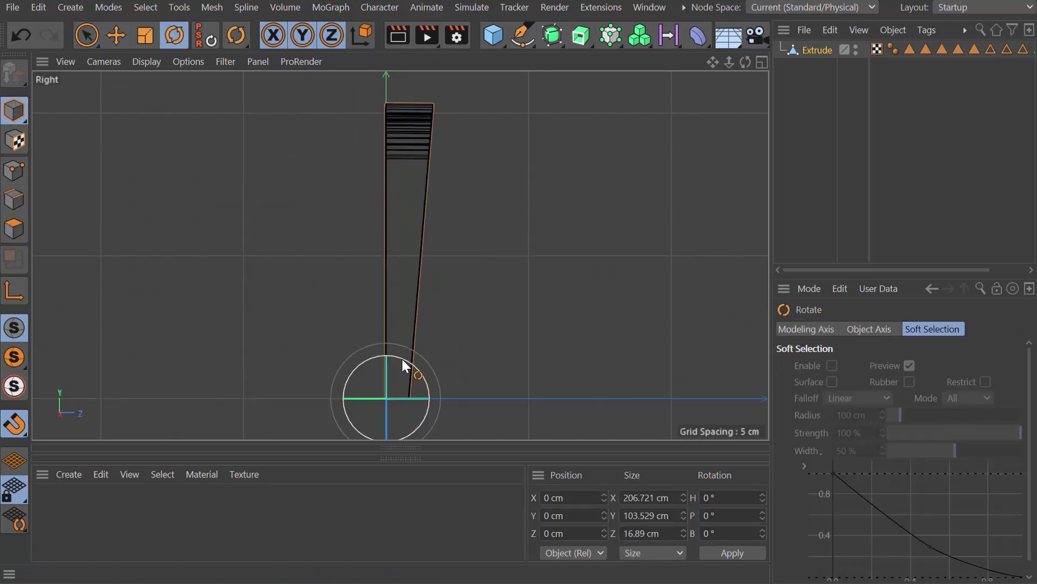
mouse_move(403, 359)
mouse_down()
mouse_move(398, 368)
mouse_move(419, 367)
mouse_up()
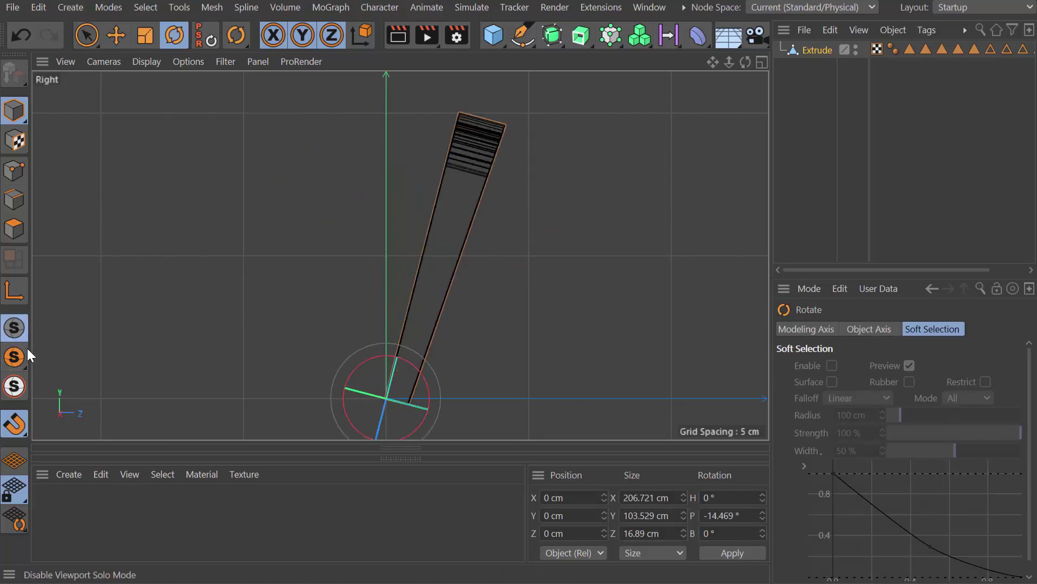
Turn off snapping and set the leg's Rotation P to exactly -15°
click(22, 425)
click(85, 343)
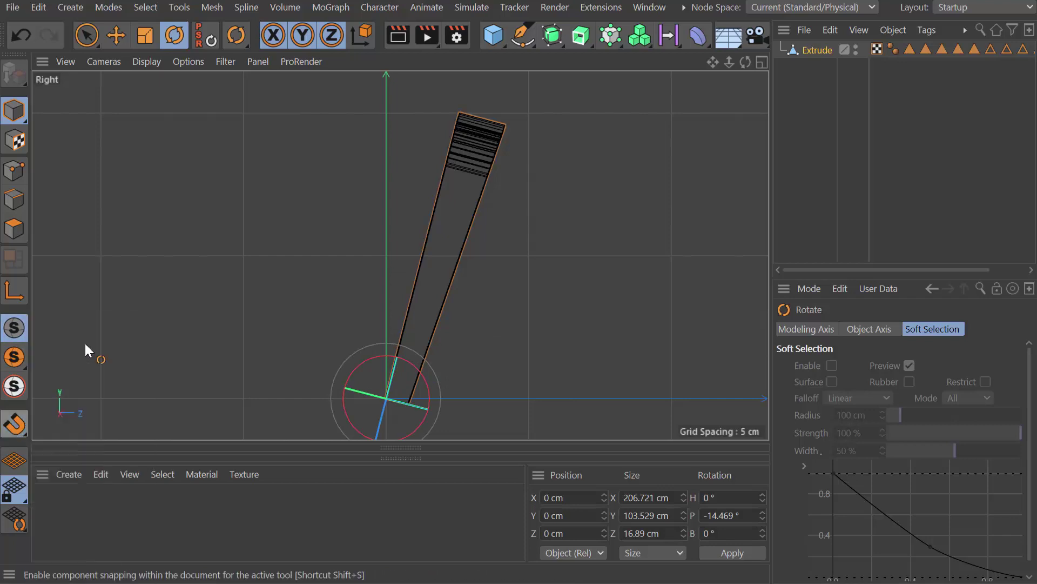
click(748, 515)
text(-15)
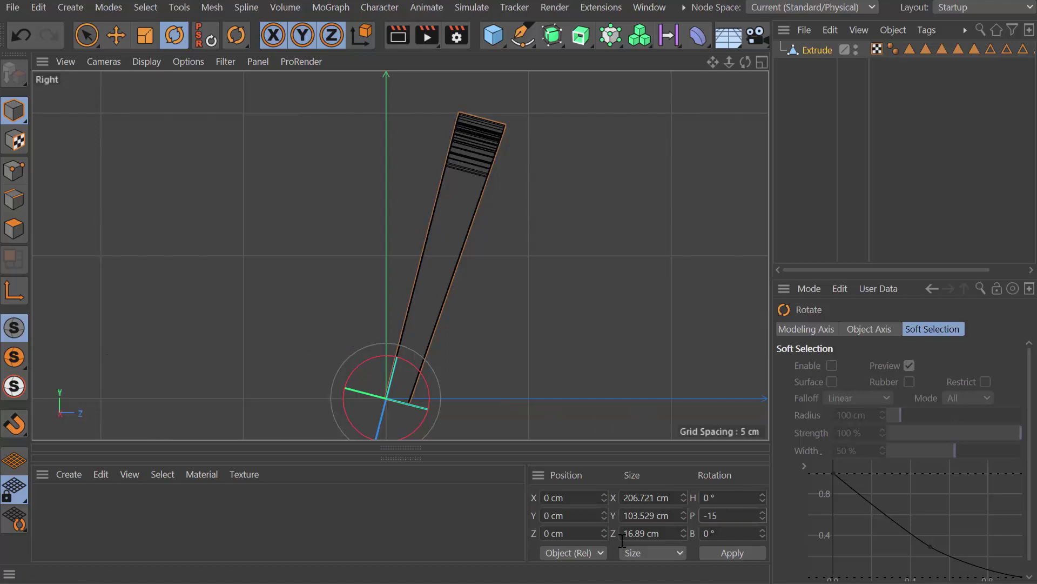
key(Return)
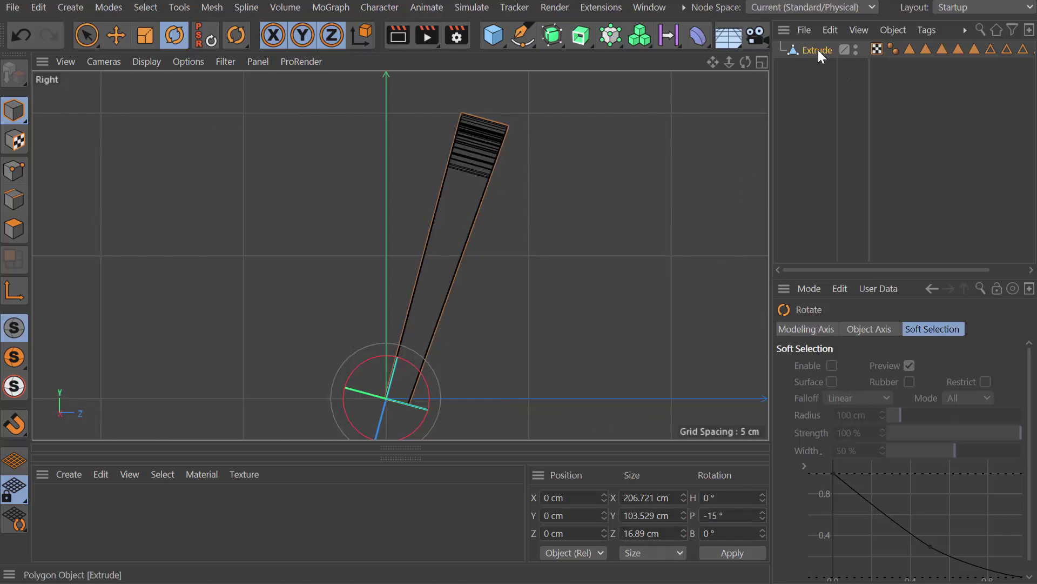
Duplicate the leg as Extrude.1, turn its heading 180°, and move it about 143 cm along Z
ctrl+drag(815, 50, 816, 71)
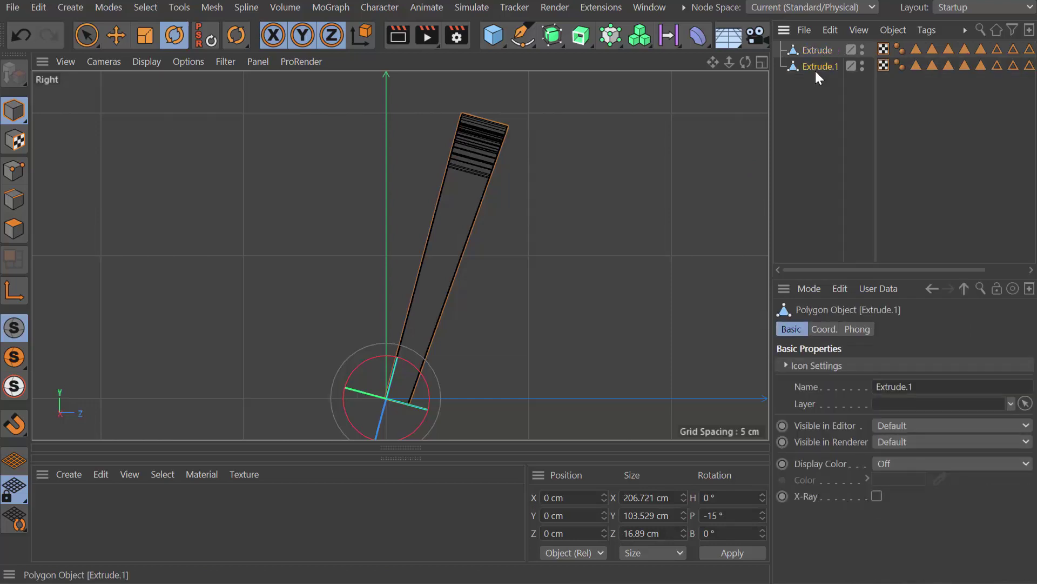
click(361, 38)
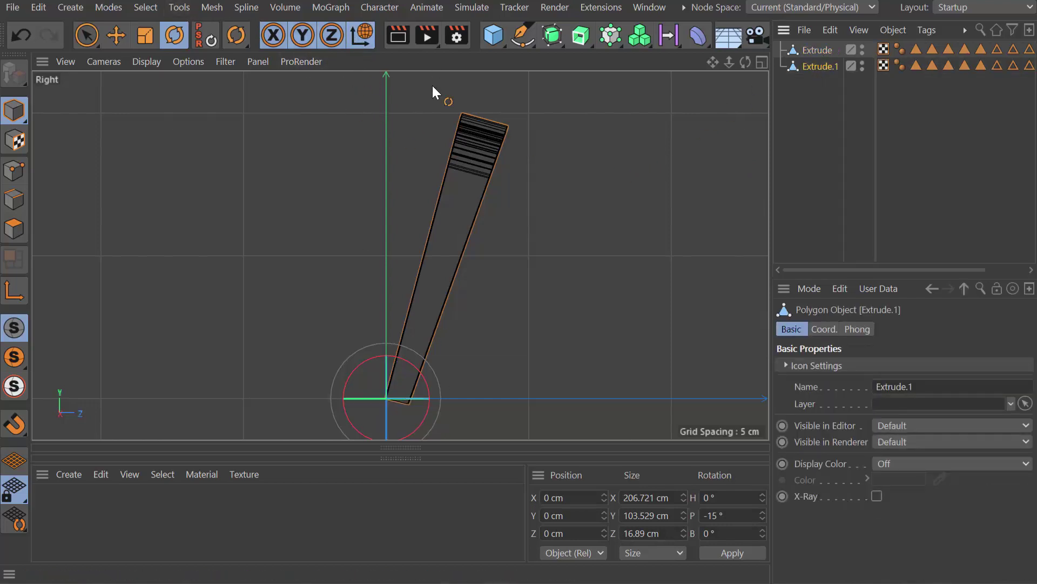
drag(367, 398, 728, 393)
key(e)
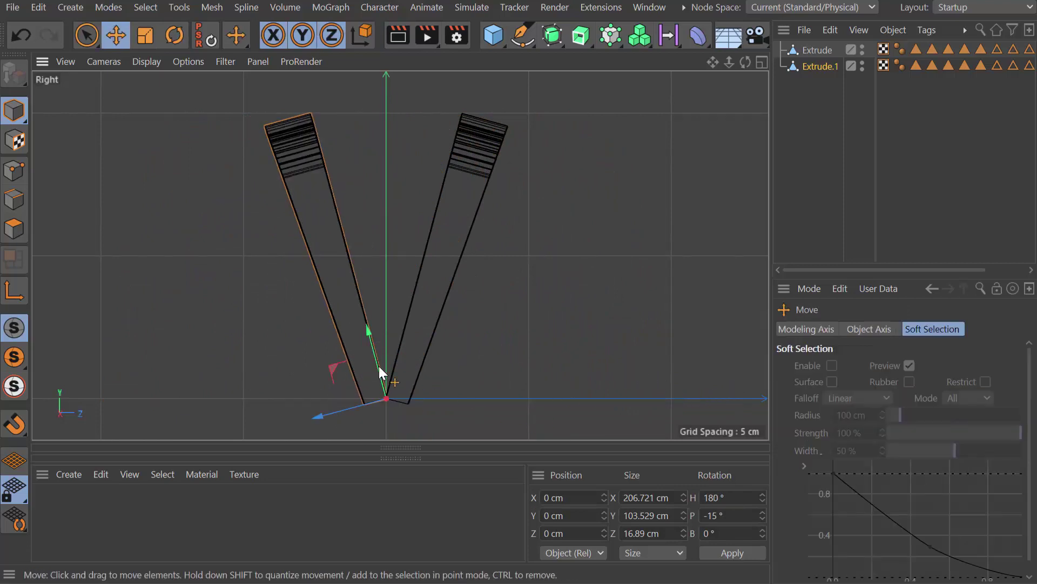
click(362, 34)
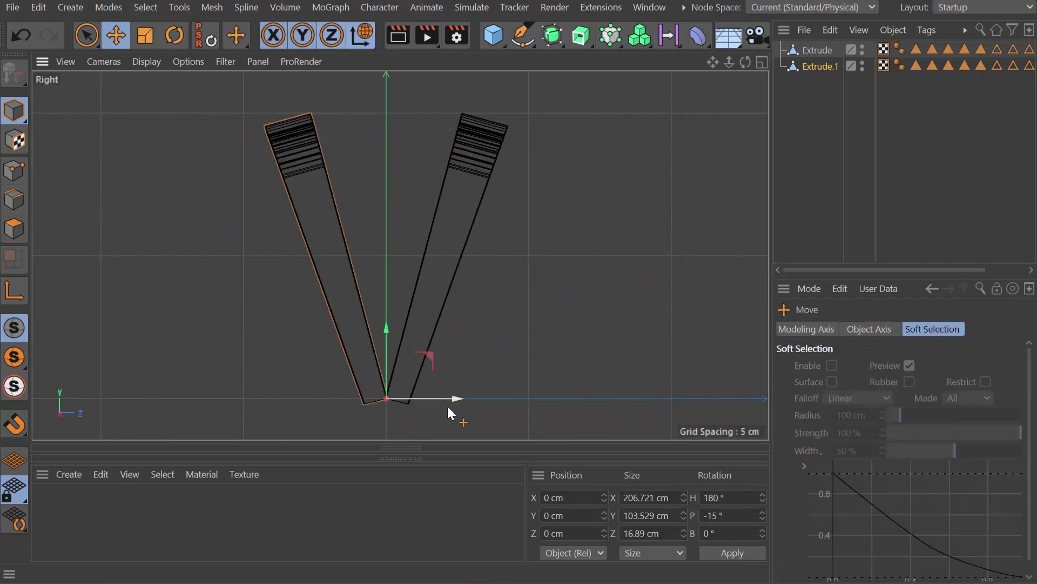
drag(451, 395, 858, 401)
alt+middle_drag(546, 331, 343, 330)
Scale Extrude.1 down to about 89%, then stretch its depth back slightly, to roughly 180 × 90 cm
key(w)
key(t)
drag(625, 254, 543, 277)
click(363, 37)
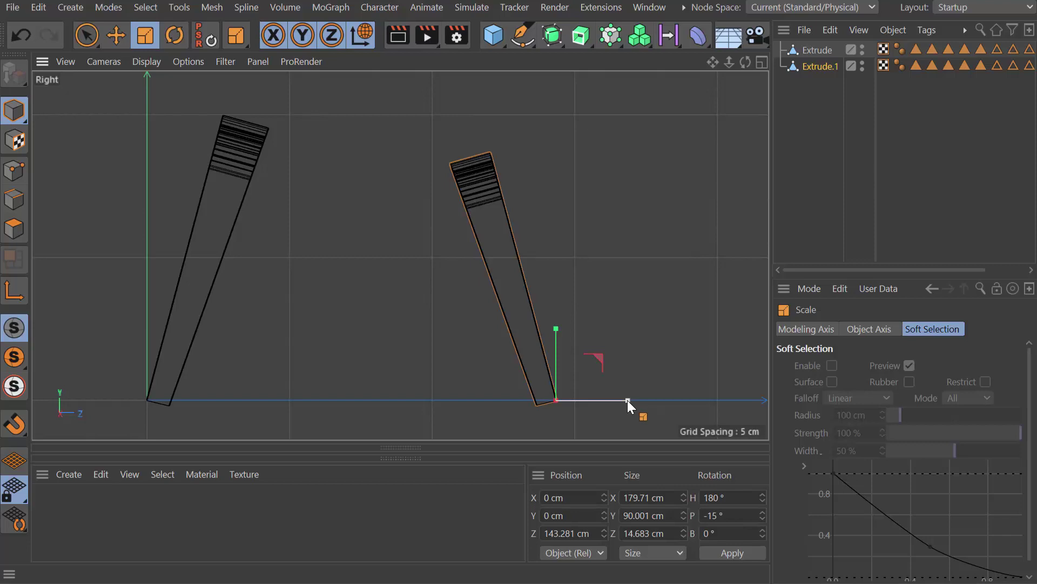
drag(625, 400, 631, 400)
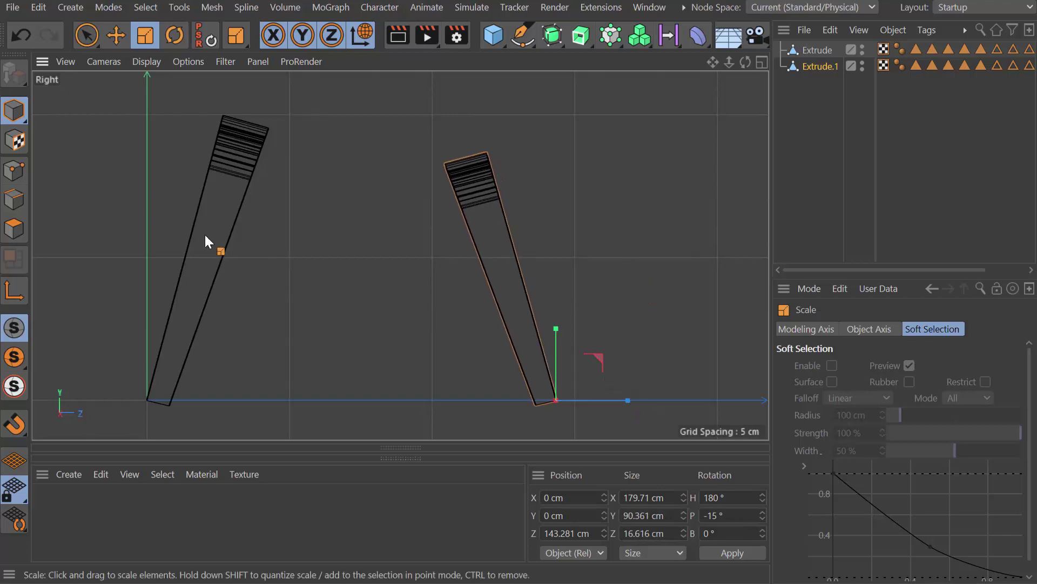
In Points mode, box-select the copy's foot points and set their Position Y to 0
click(14, 172)
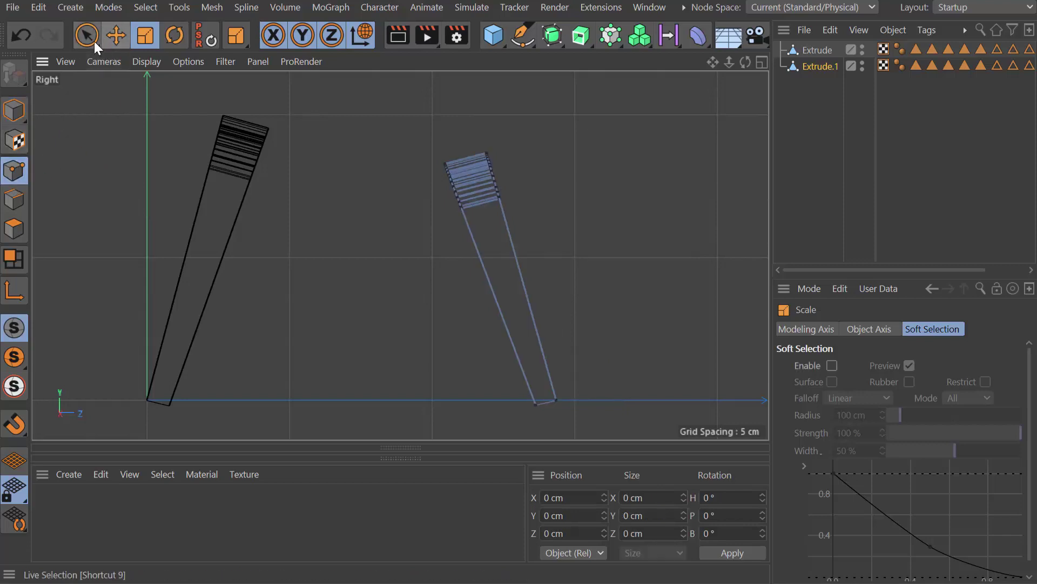
drag(92, 40, 136, 86)
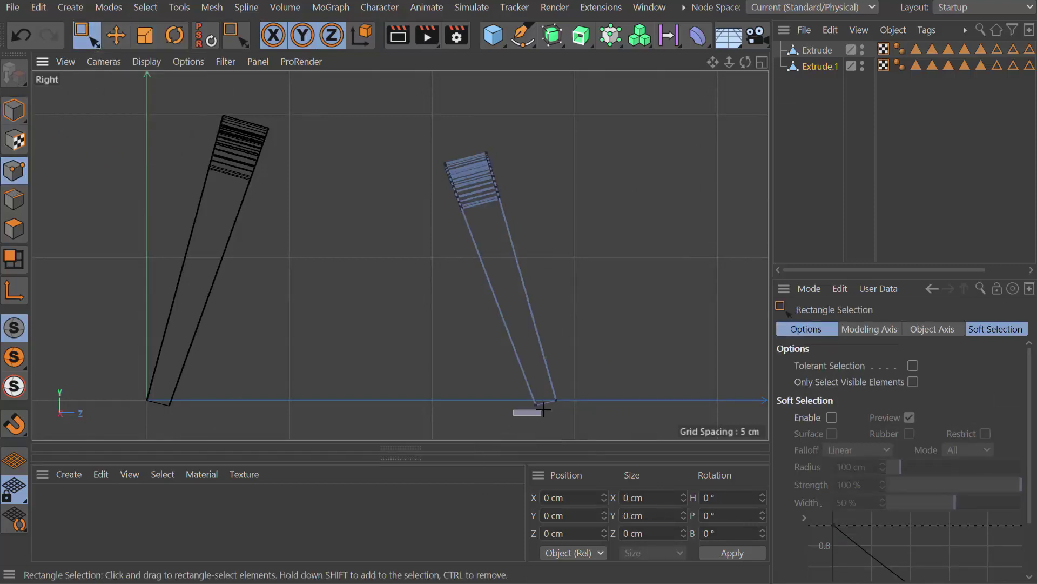
drag(514, 414, 542, 400)
click(538, 515)
text(0)
key(Return)
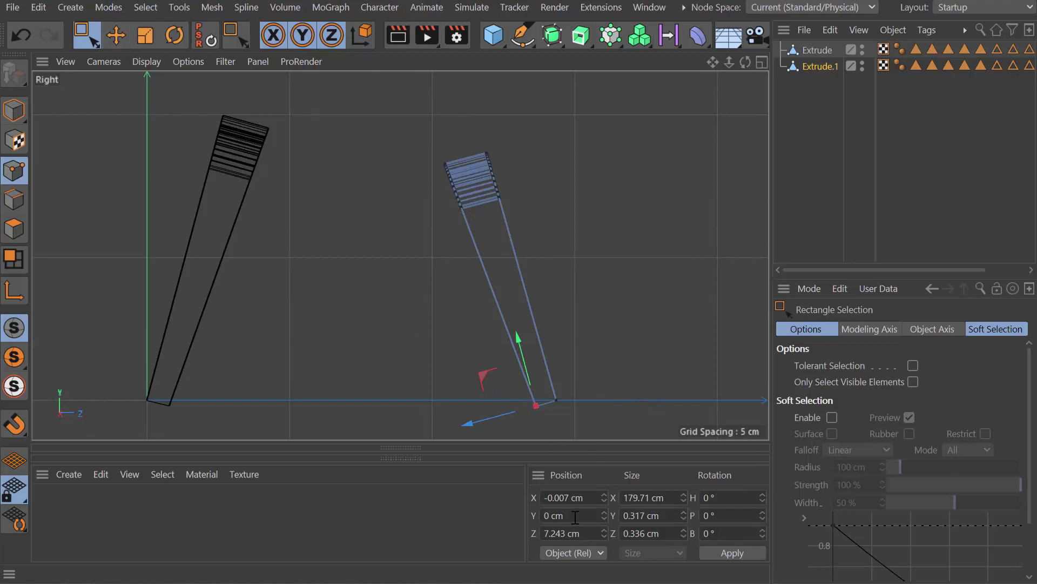
Box-select the original leg's base points and raise them along world Y
click(821, 49)
drag(197, 388, 174, 414)
scroll(204, 371, up, 10)
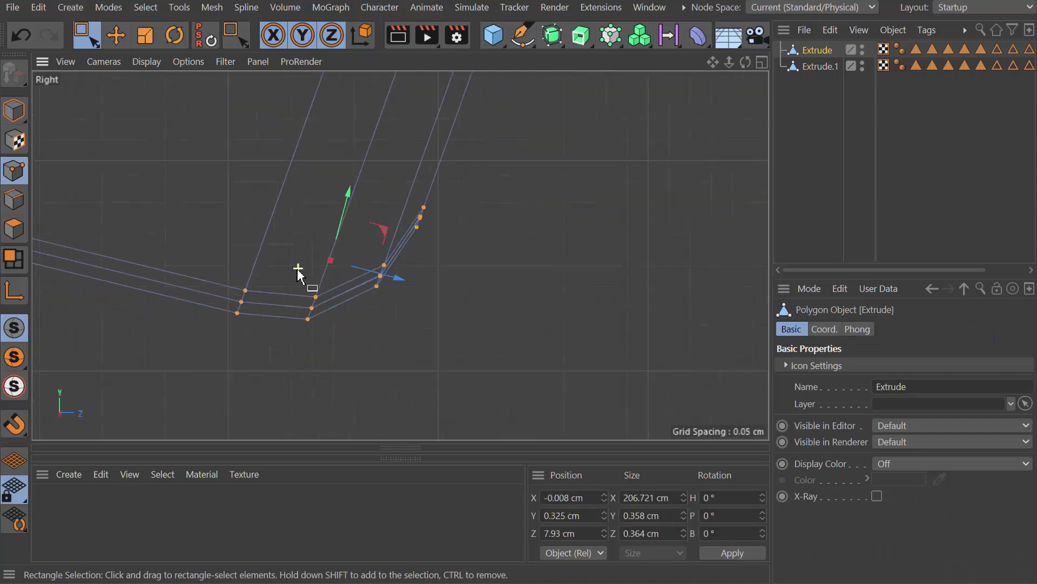
scroll(298, 273, down, 5)
scroll(303, 216, down, 3)
scroll(589, 383, down, 3)
middle_drag(589, 384, 567, 322)
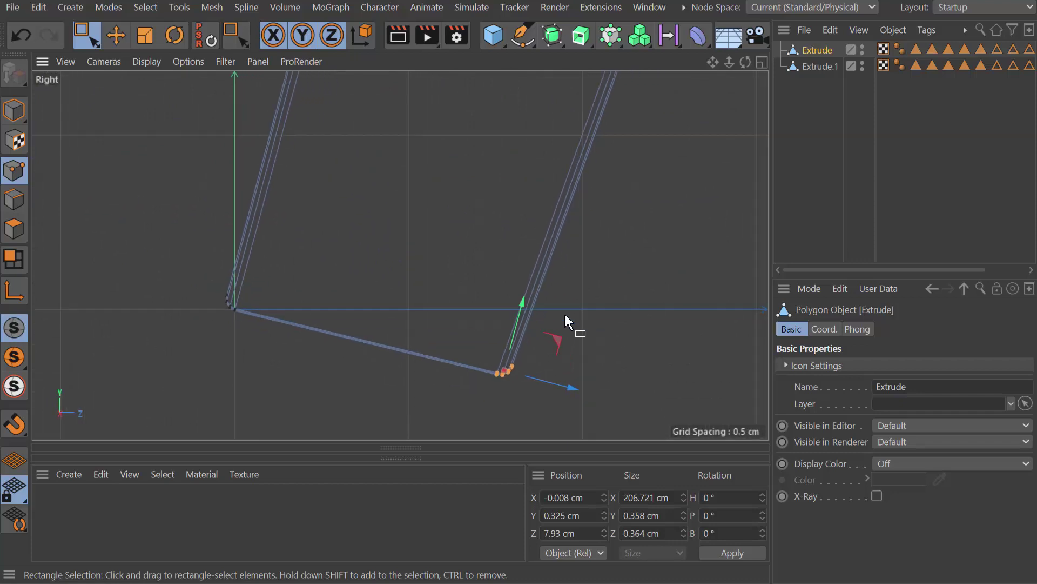
click(364, 41)
drag(503, 294, 504, 232)
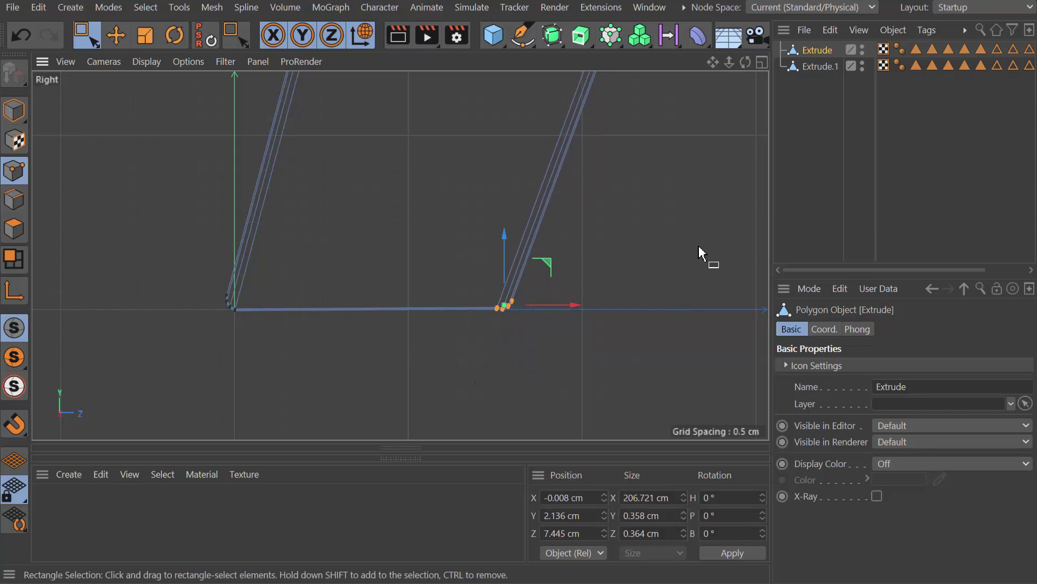
Raise Extrude.1's foot points along Y to about 1.93 cm, near the floor
click(818, 67)
key(o)
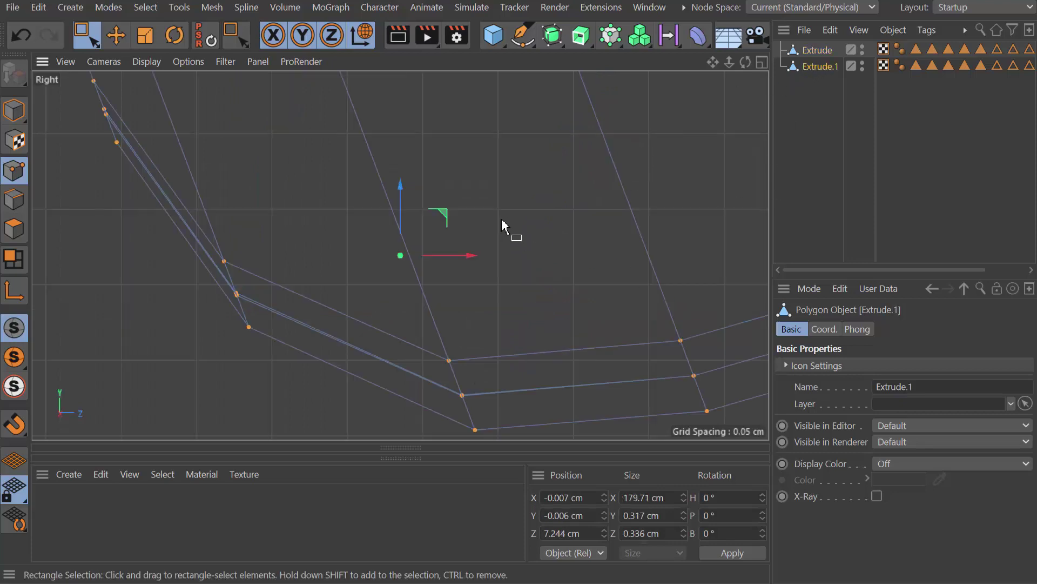
scroll(500, 214, down, 10)
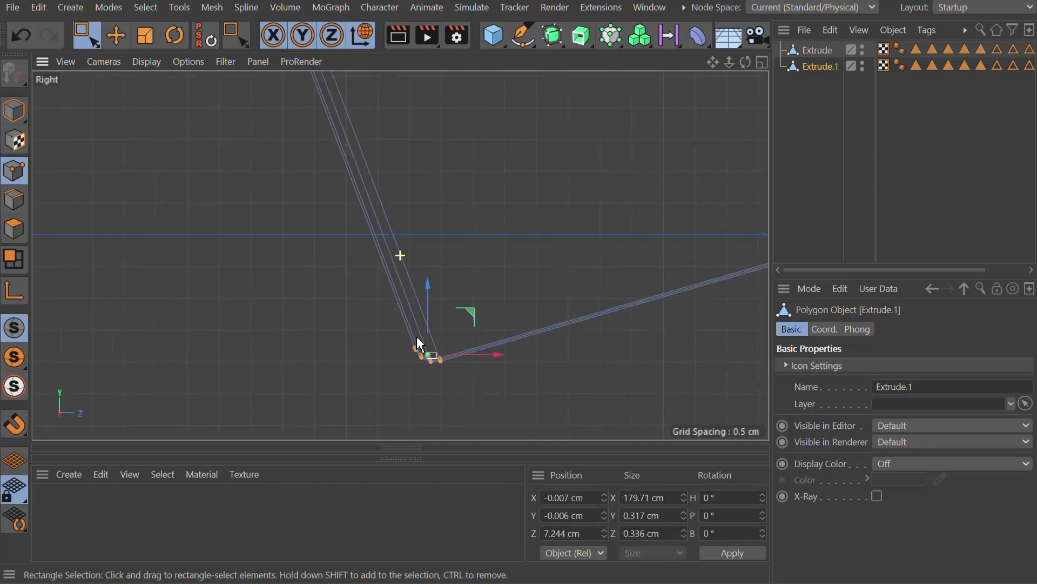
middle_drag(409, 352, 397, 363)
drag(398, 323, 409, 196)
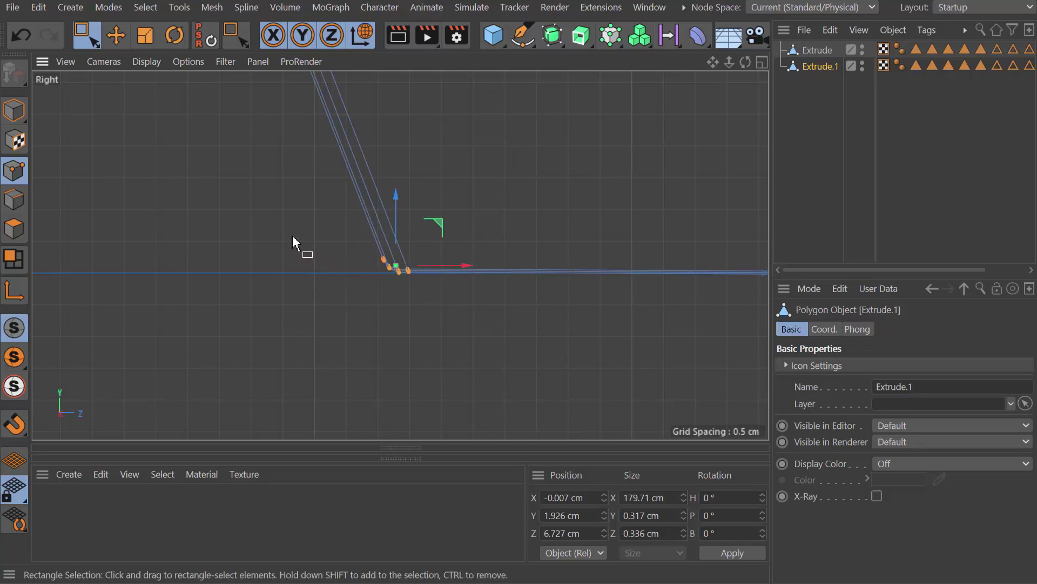
Add a Cube and flatten it into a 200 × 6.581 × 200 cm slab
key(h)
click(446, 243)
middle_click(452, 213)
middle_click(289, 189)
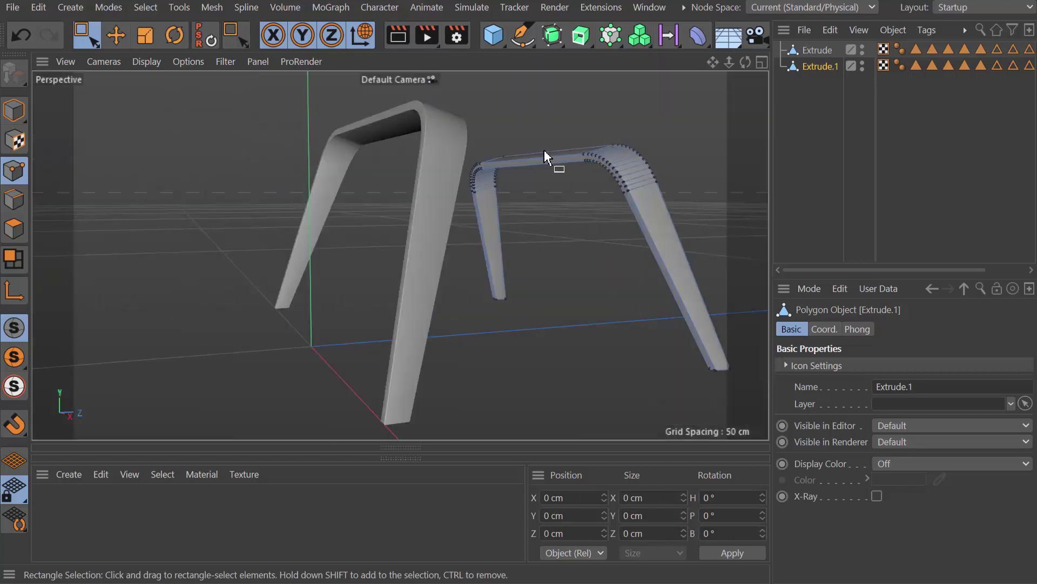
mouse_move(477, 183)
alt+mouse_down()
mouse_move(530, 209)
mouse_move(470, 167)
alt+mouse_up()
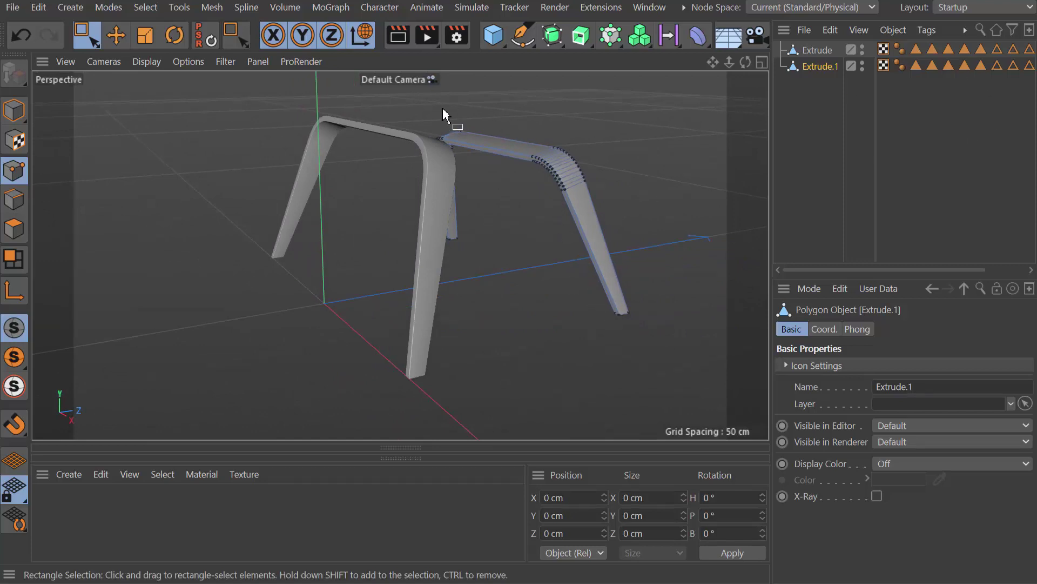
alt+drag(498, 164, 491, 204)
click(494, 37)
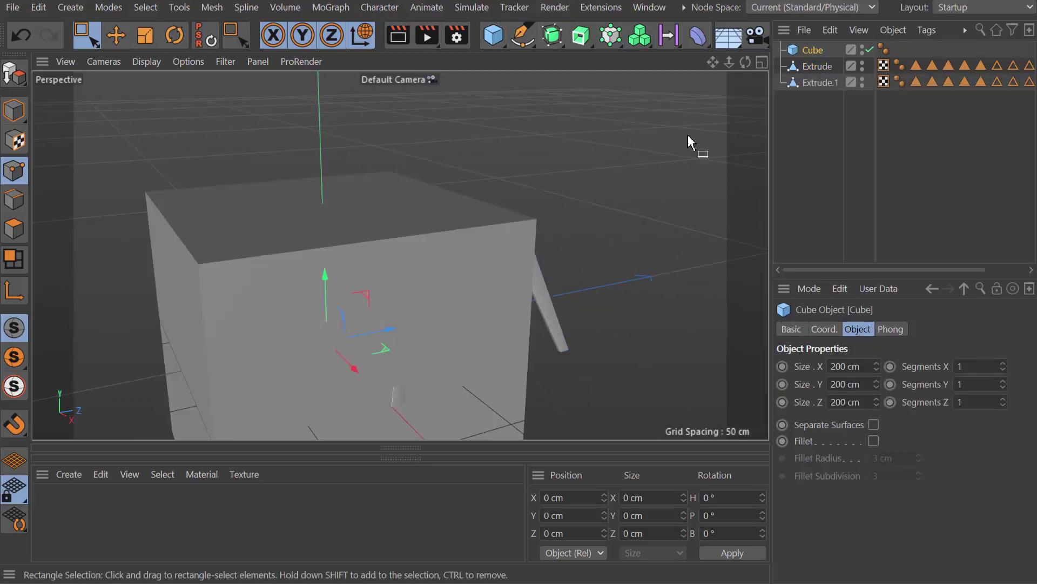
click(14, 111)
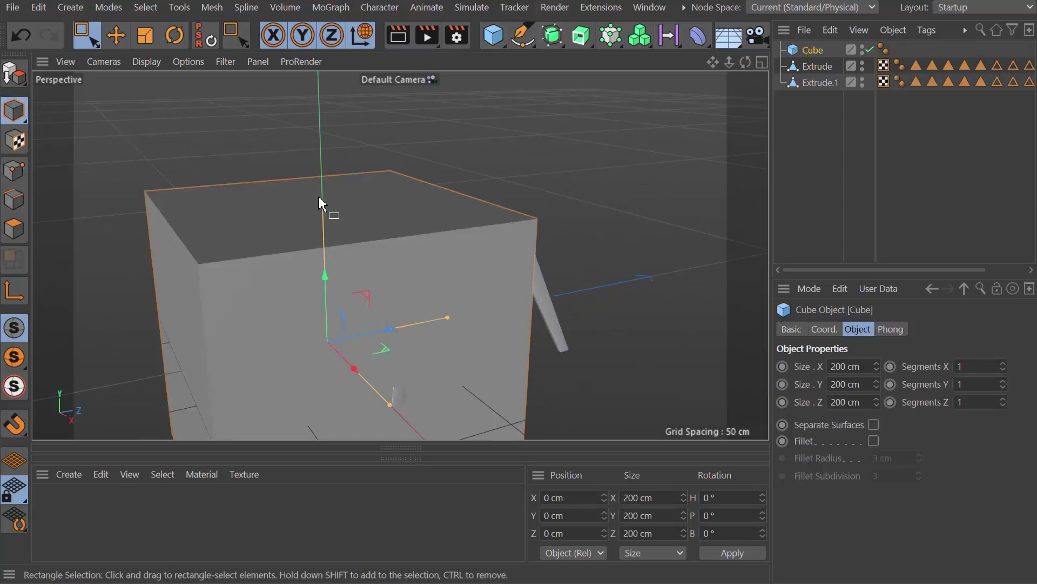
drag(321, 201, 328, 336)
Set the cube's X and Z segments to 10
click(972, 366)
text(0)
key(Tab)
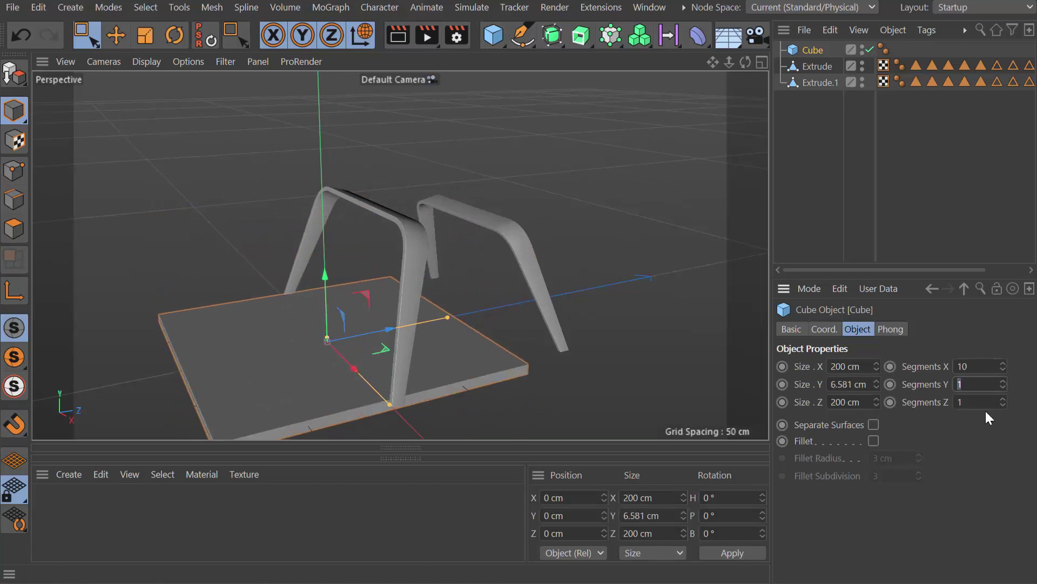
key(Tab)
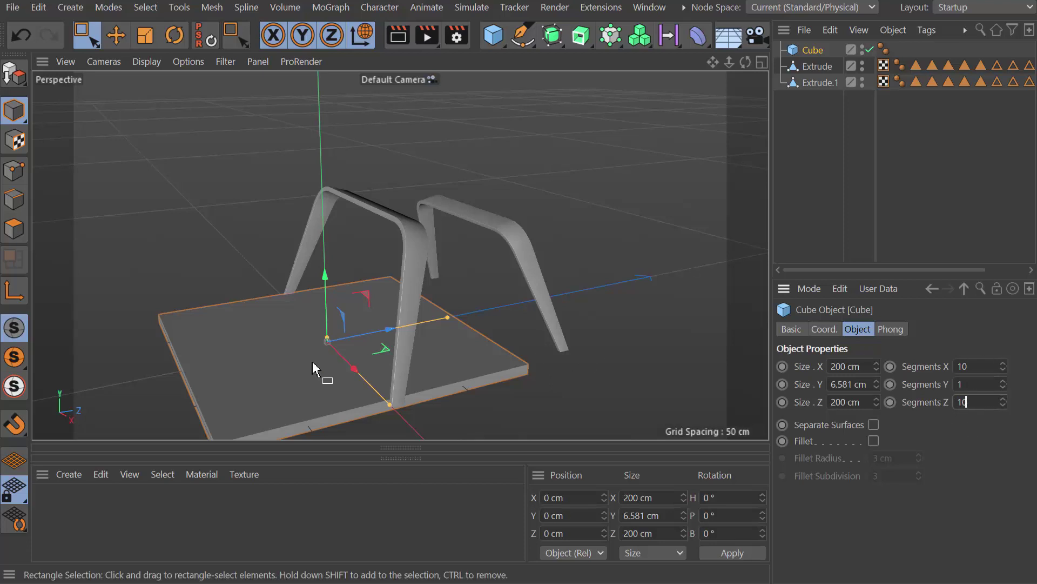
Raise the slab onto the legs at Y 112.412 cm and centre it over them from above
drag(321, 278, 334, 144)
drag(359, 207, 441, 204)
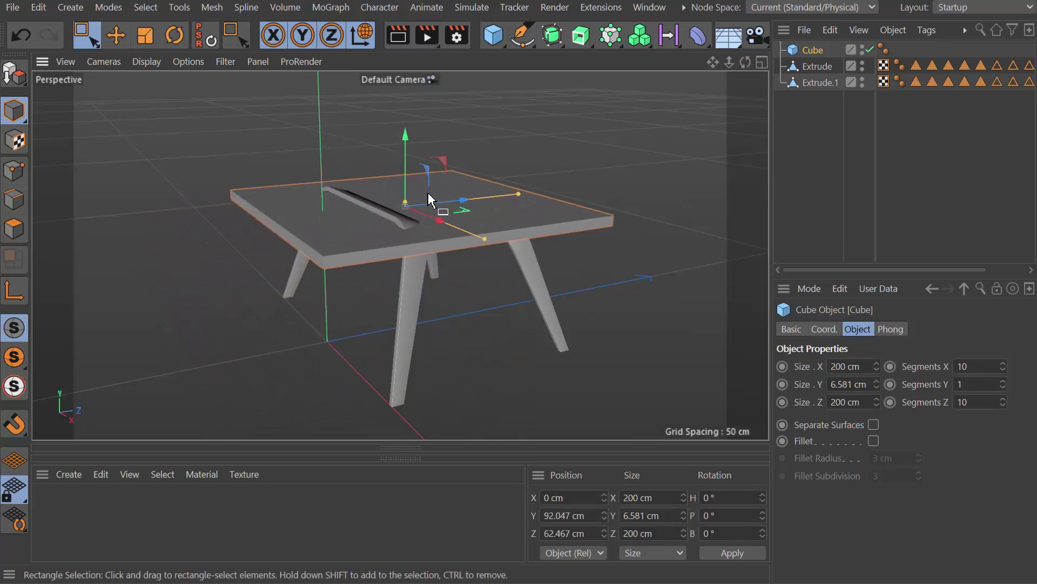
drag(406, 142, 407, 108)
middle_click(493, 351)
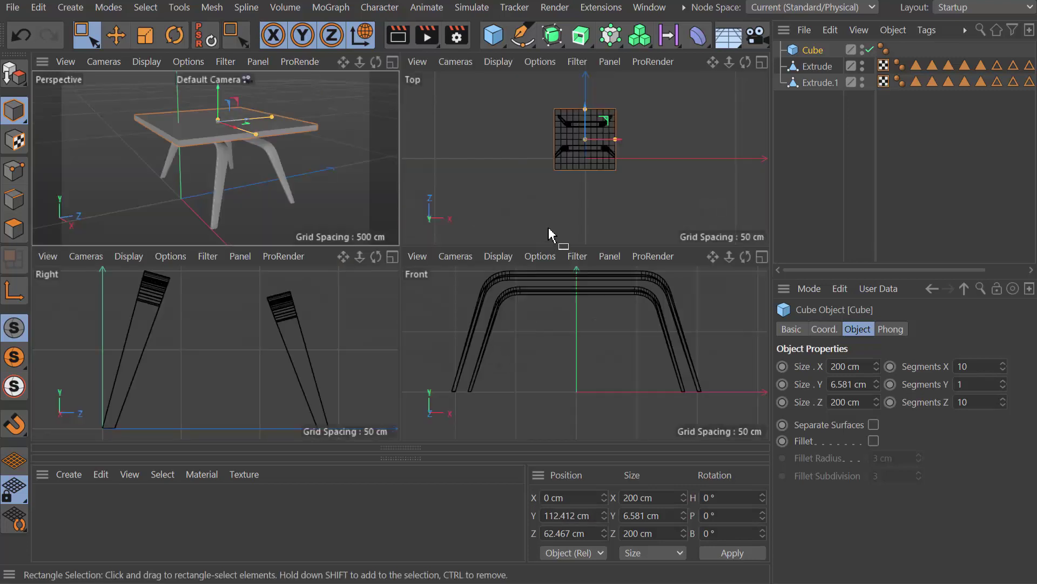
middle_click(559, 216)
drag(402, 177, 403, 171)
middle_click(581, 220)
middle_click(384, 176)
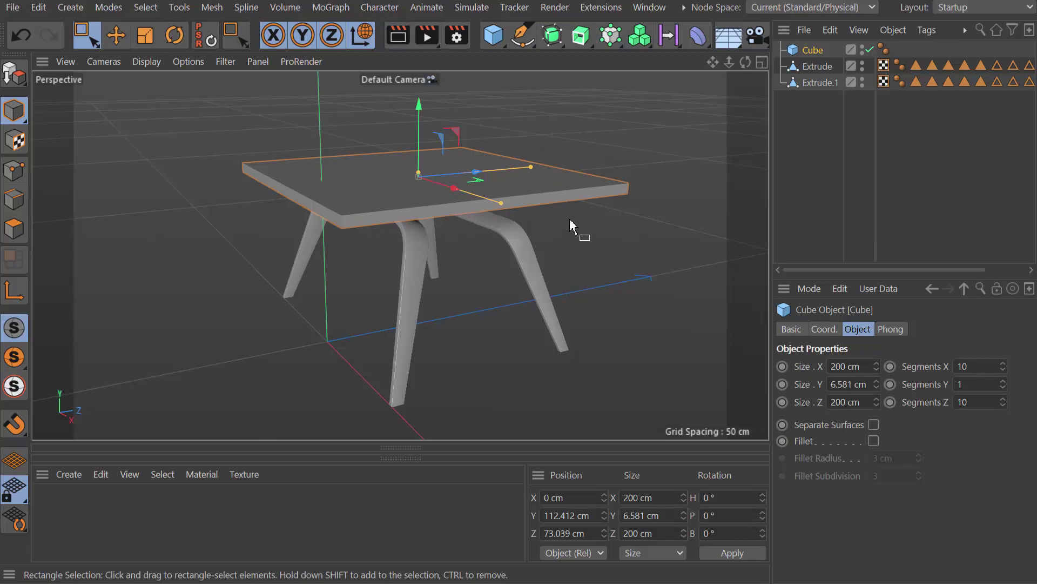
Add an FFD deformer under the Cube and fit its 3 × 2 × 3 lattice to the seat
click(701, 40)
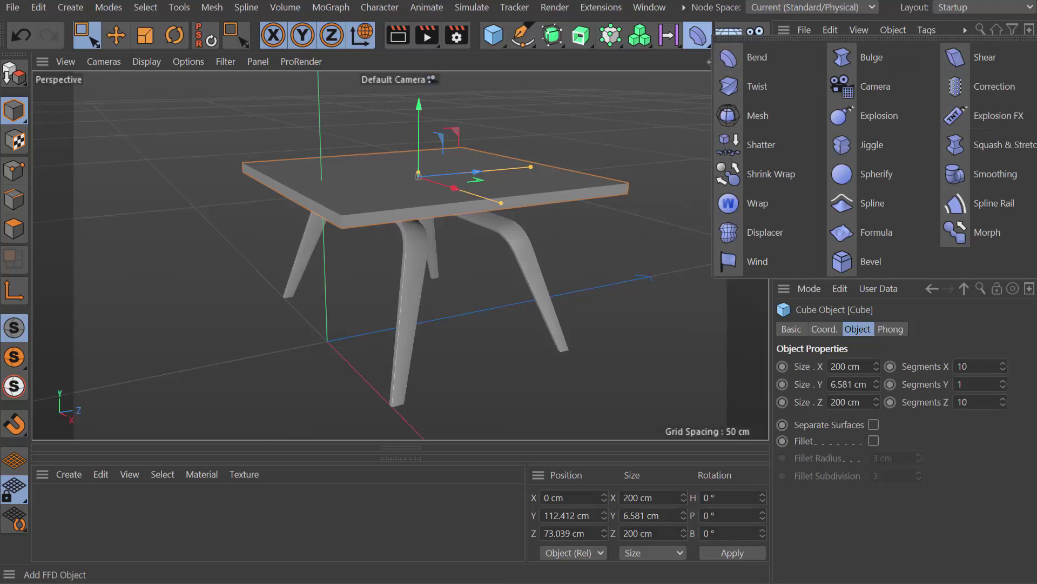
click(796, 52)
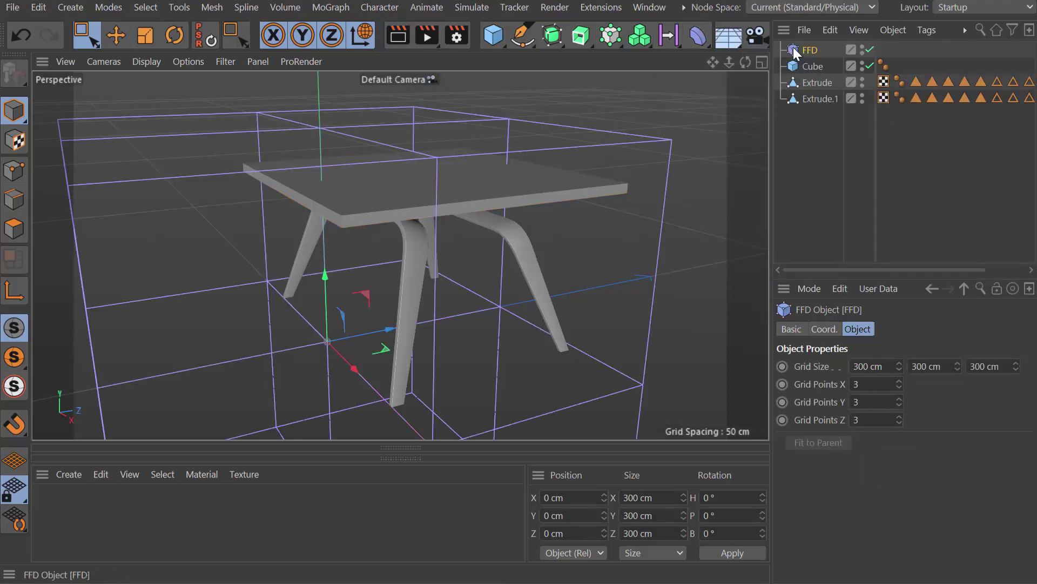
drag(796, 53, 817, 68)
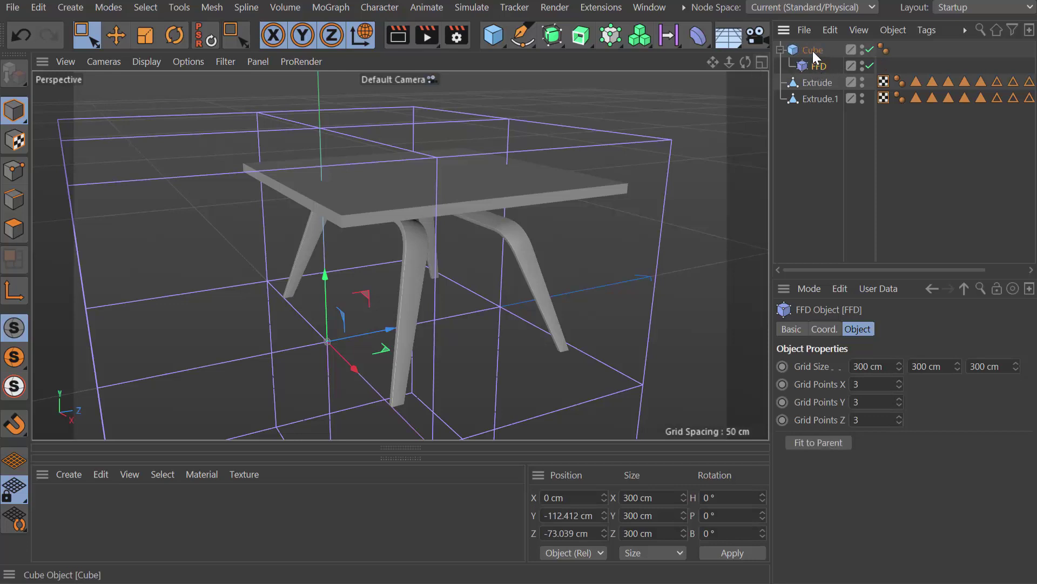
click(806, 441)
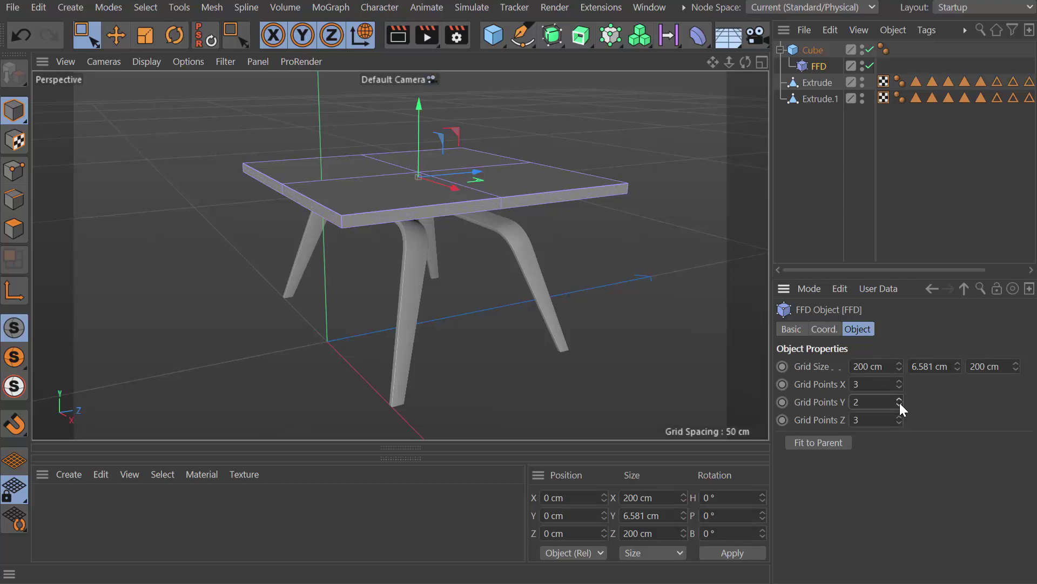
Sink the FFD's two centre points, then lower the left-edge points to Y -13.634 cm
scroll(449, 210, up, 1)
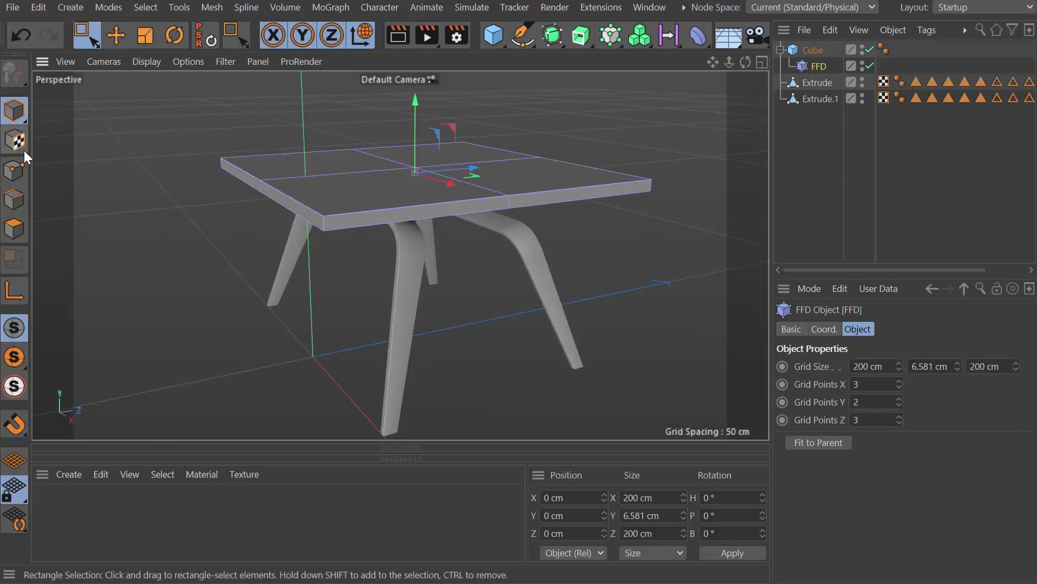
click(14, 171)
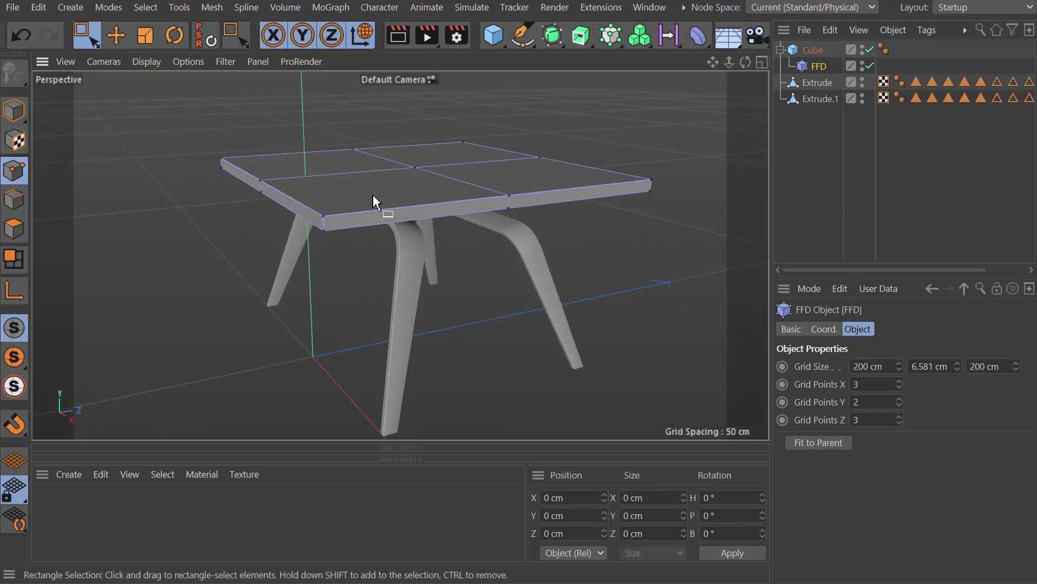
drag(404, 156, 439, 211)
scroll(419, 203, up, 5)
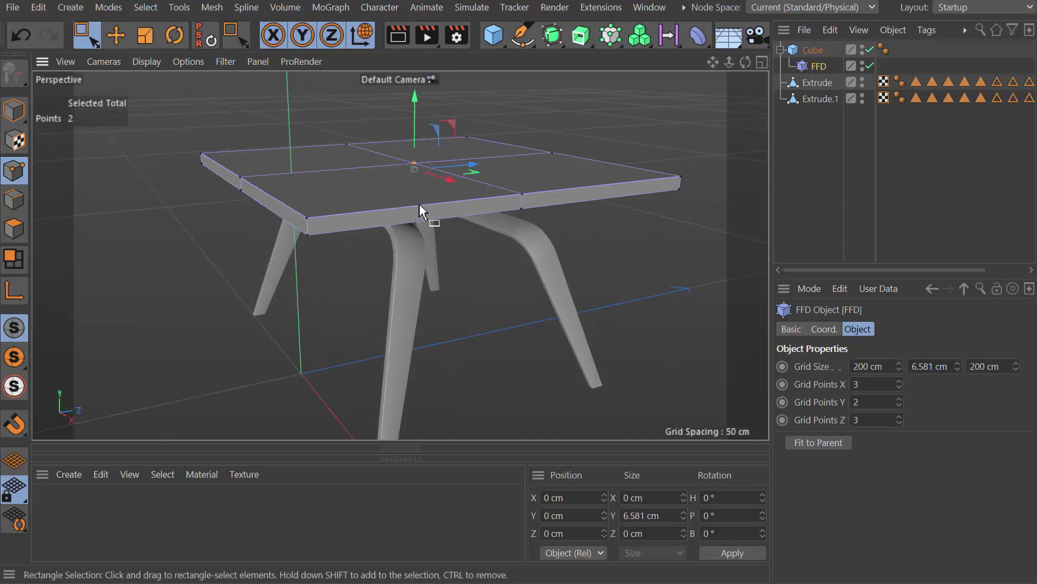
scroll(419, 202, up, 4)
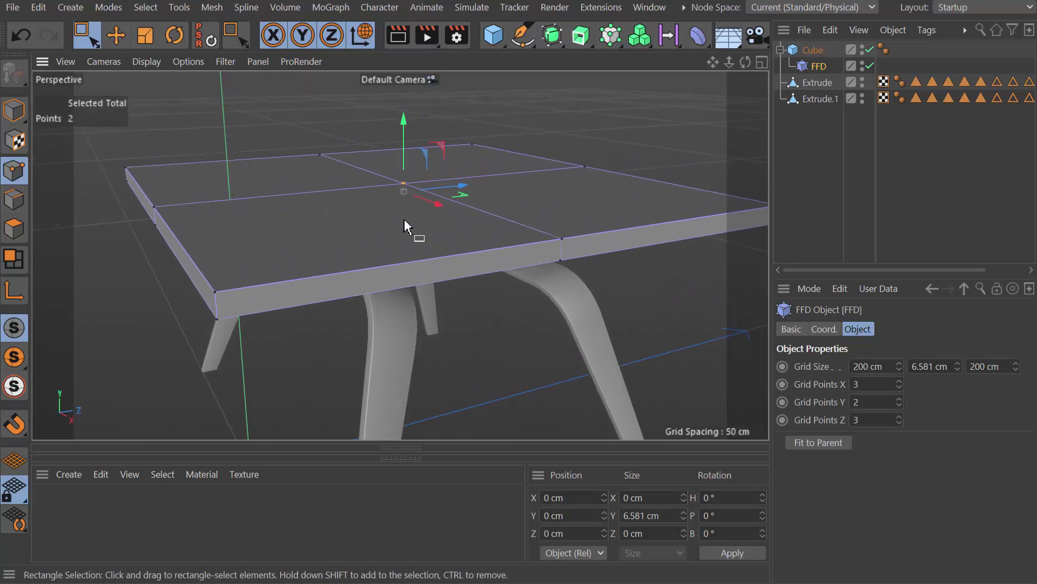
drag(401, 119, 407, 152)
drag(141, 187, 171, 243)
drag(149, 145, 151, 180)
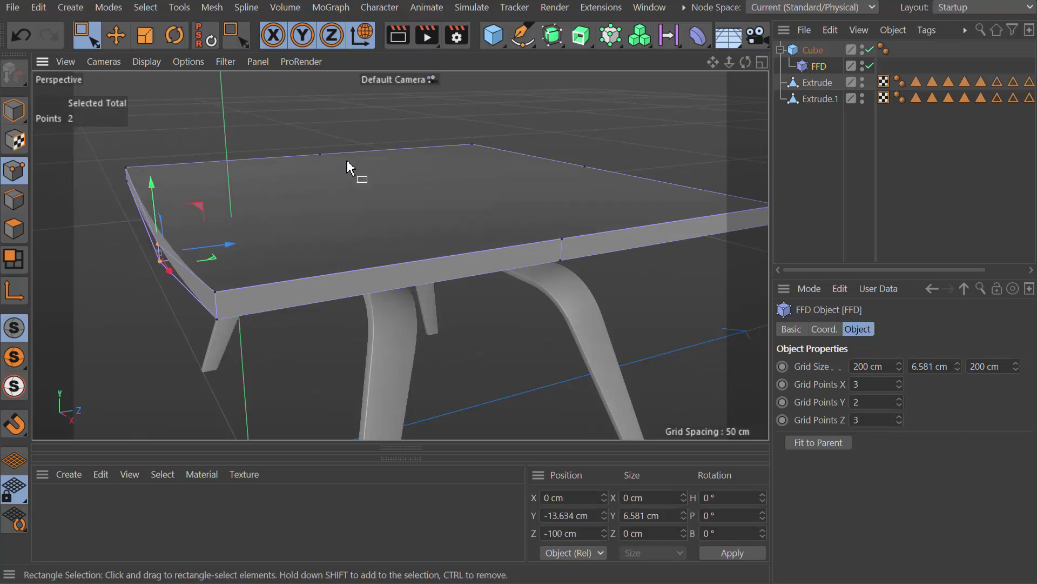
In Top view, select the FFD's two top corner points and pull them inward
middle_click(380, 212)
middle_click(549, 163)
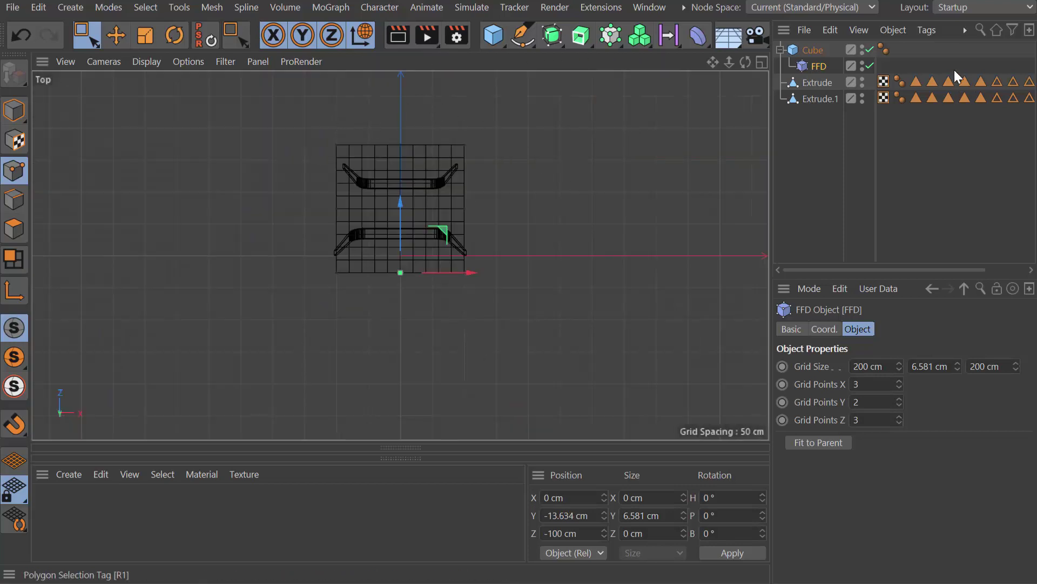
drag(304, 119, 362, 169)
shift+drag(483, 121, 450, 145)
key(t)
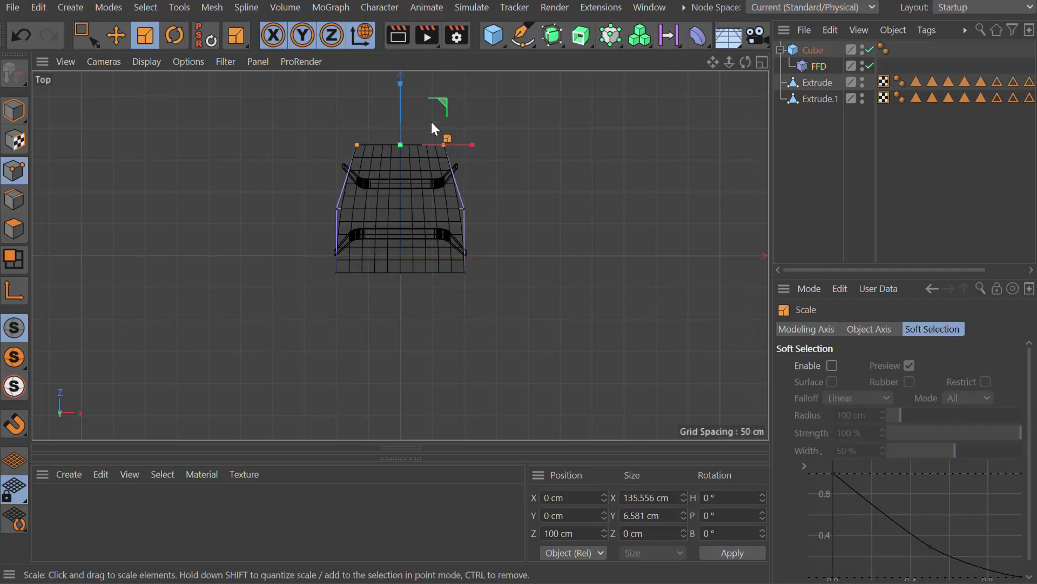
key(e)
drag(401, 84, 402, 88)
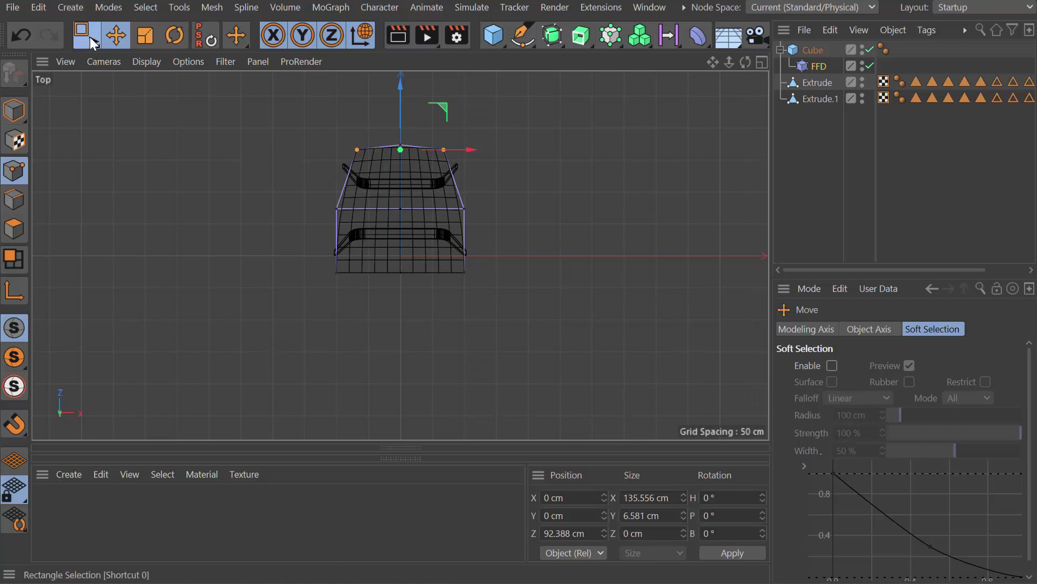
Narrow the bottom corner points to 177.427 cm across and shift them in to Z -91.193 cm
click(92, 37)
drag(287, 290, 469, 268)
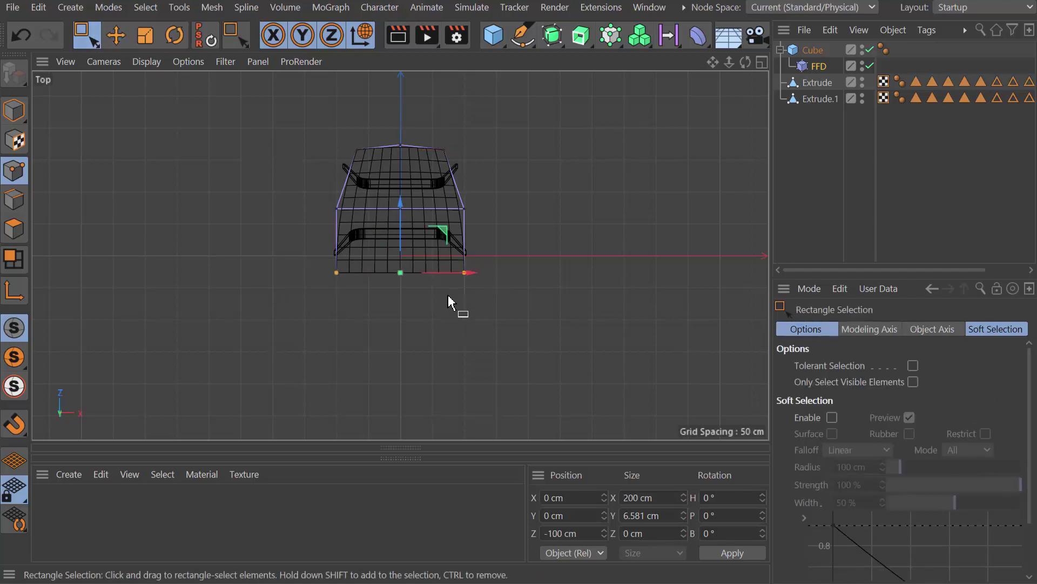
key(t)
drag(444, 274, 480, 271)
middle_click(478, 325)
middle_click(346, 211)
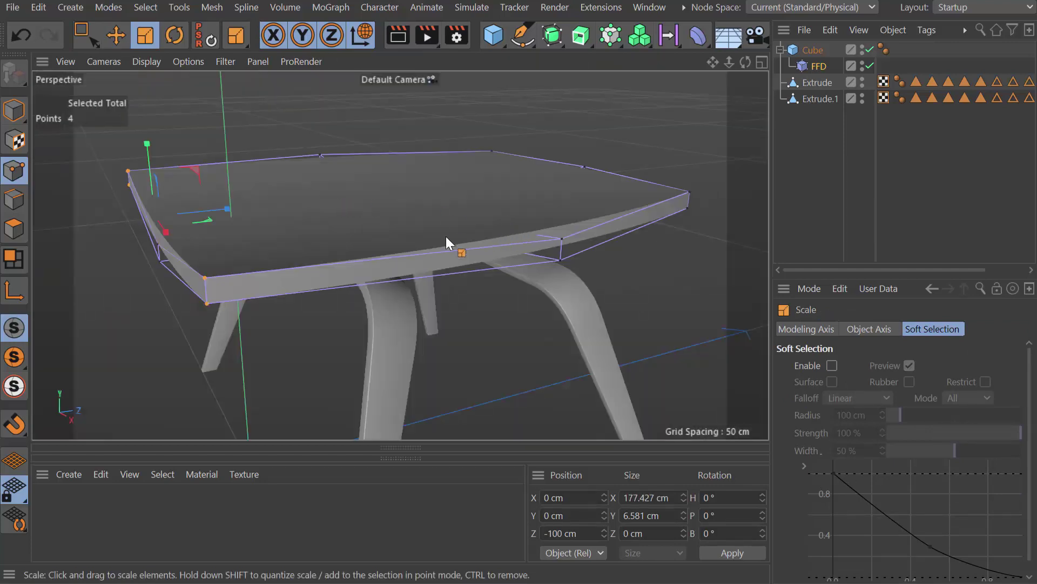
alt+drag(352, 234, 317, 272)
key(e)
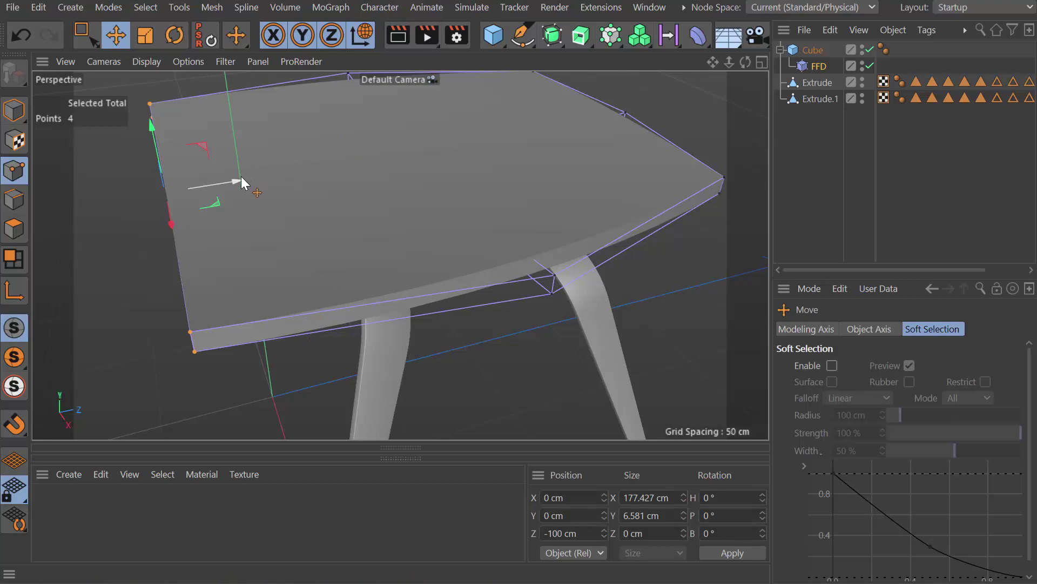
drag(241, 176, 263, 176)
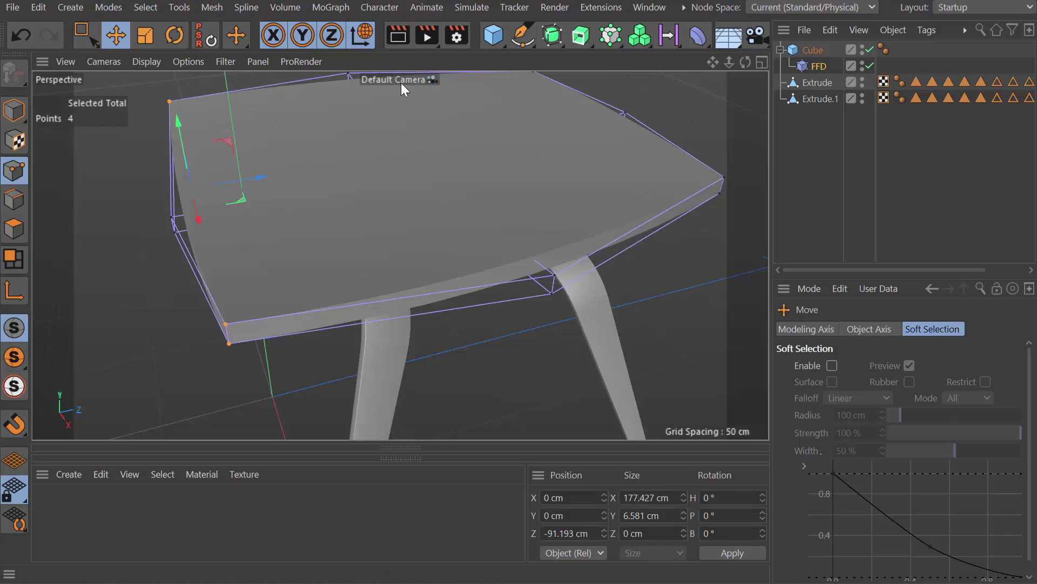
Switch to Gouraud Shading (Lines), then lower the two left FFD corner points to Y -21.715 cm
click(144, 63)
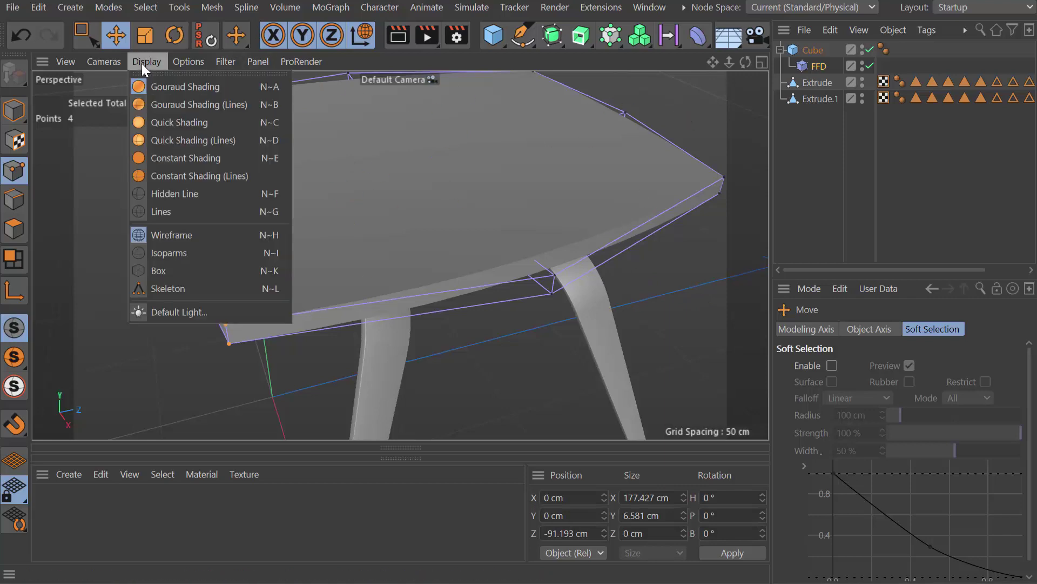
click(157, 108)
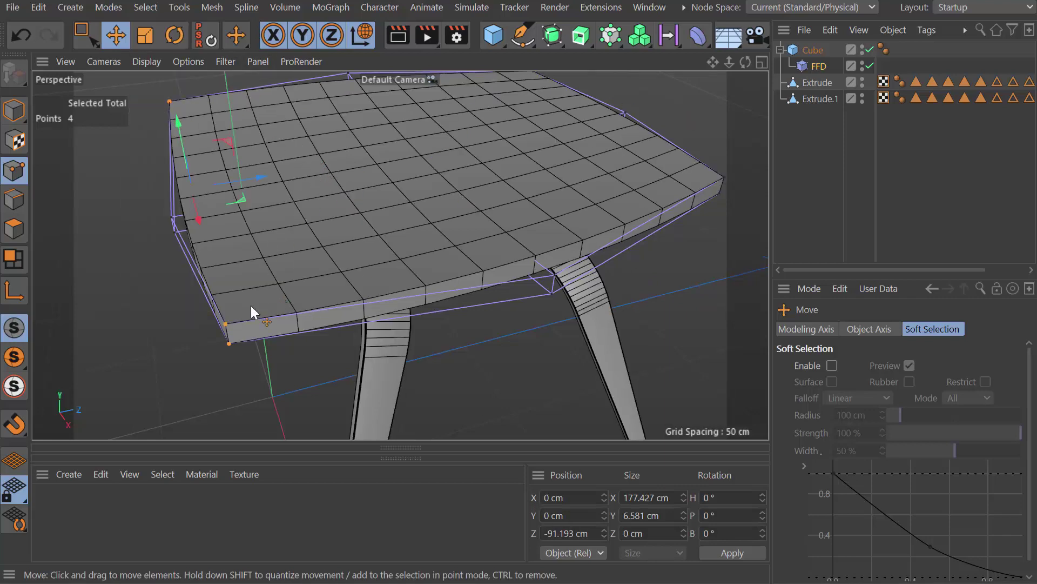
alt+drag(269, 304, 328, 246)
key(0)
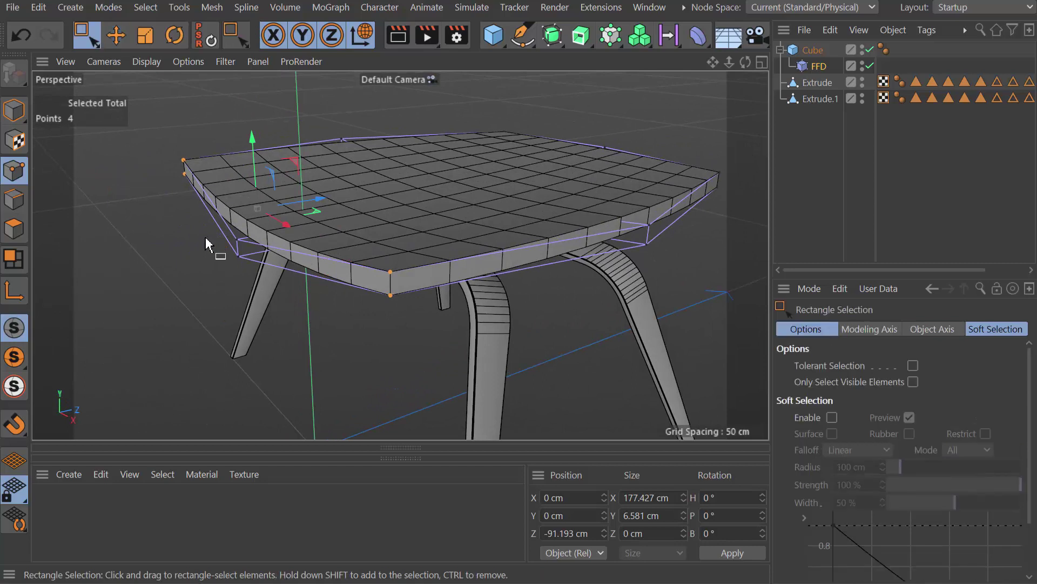
drag(255, 263, 222, 218)
drag(232, 173, 231, 195)
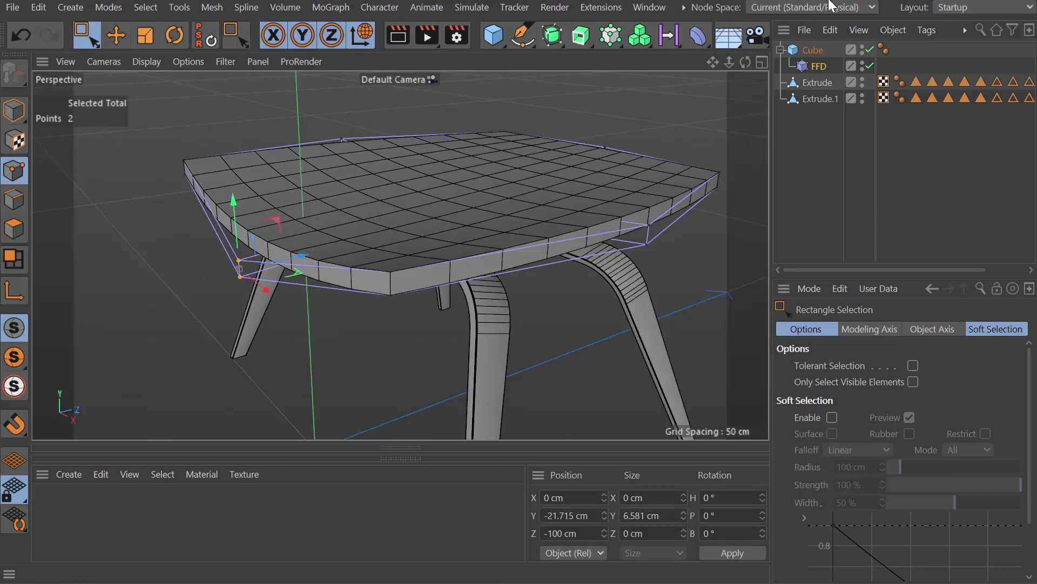
Put the seat Cube under a new Subdivision Surface and raise its Segments Y from 1 to 3
click(815, 48)
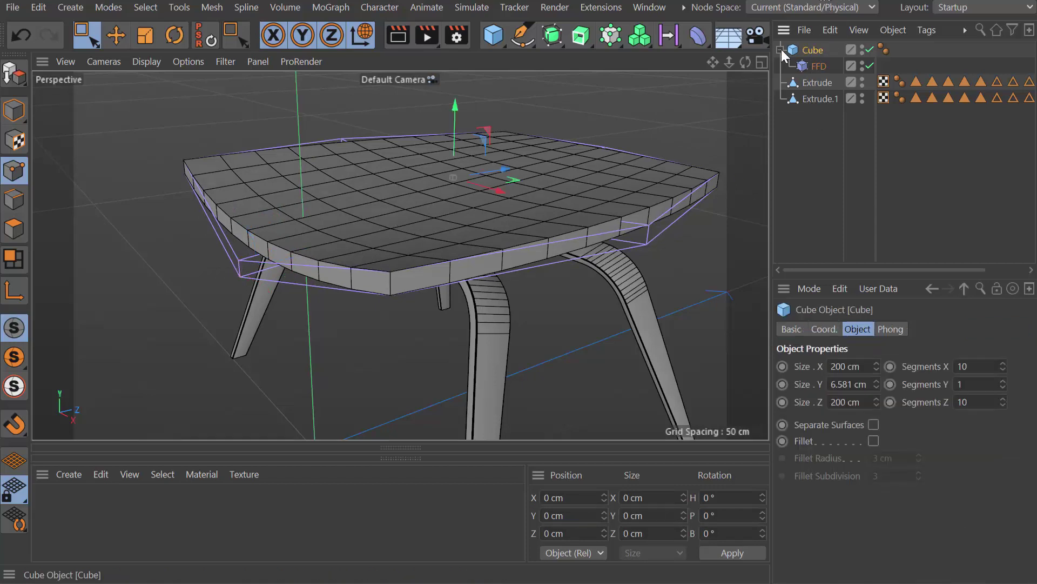
click(552, 35)
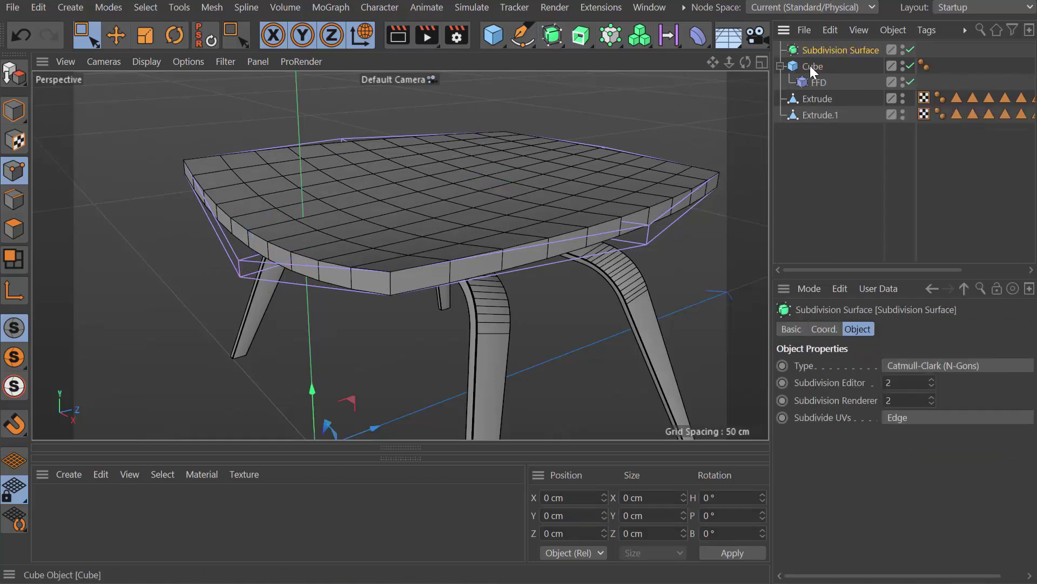
drag(811, 65, 821, 48)
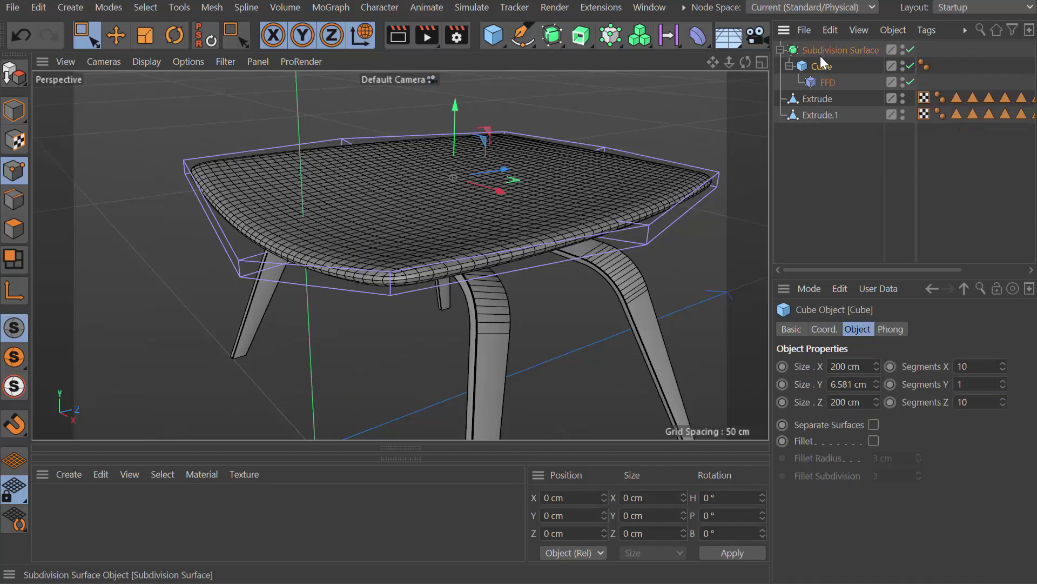
click(853, 53)
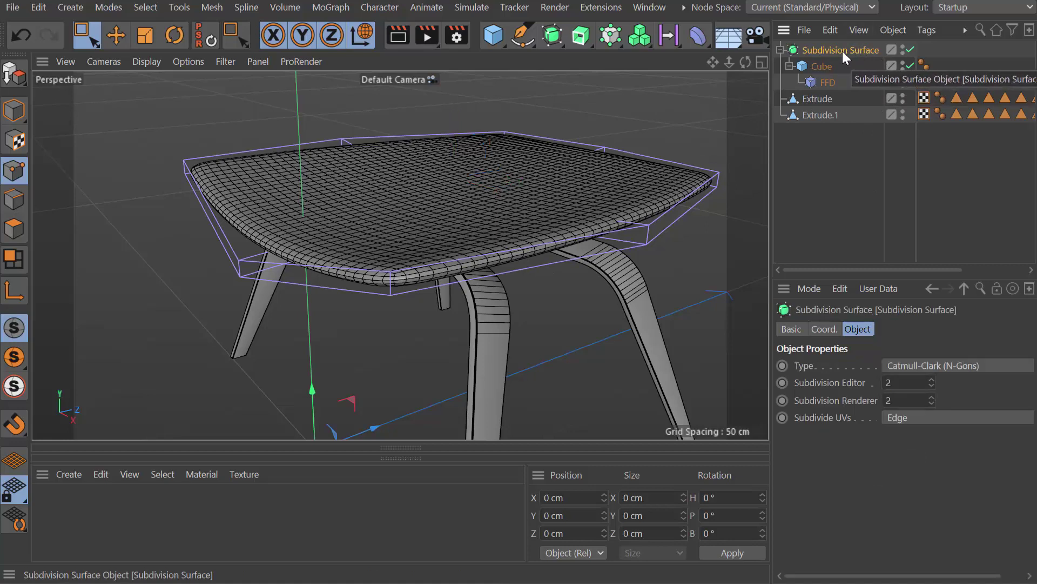
click(821, 65)
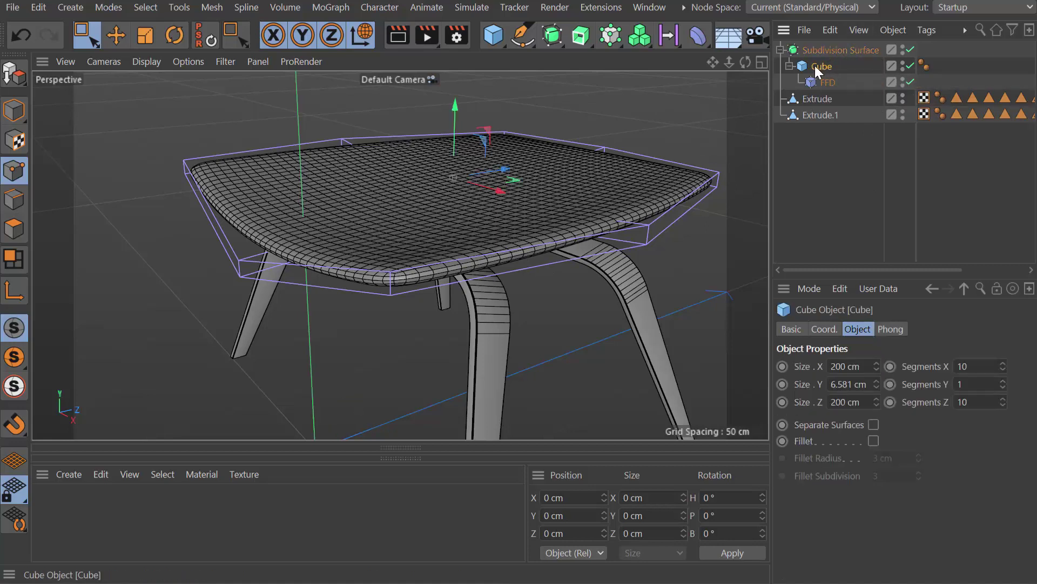
click(1003, 381)
click(1004, 381)
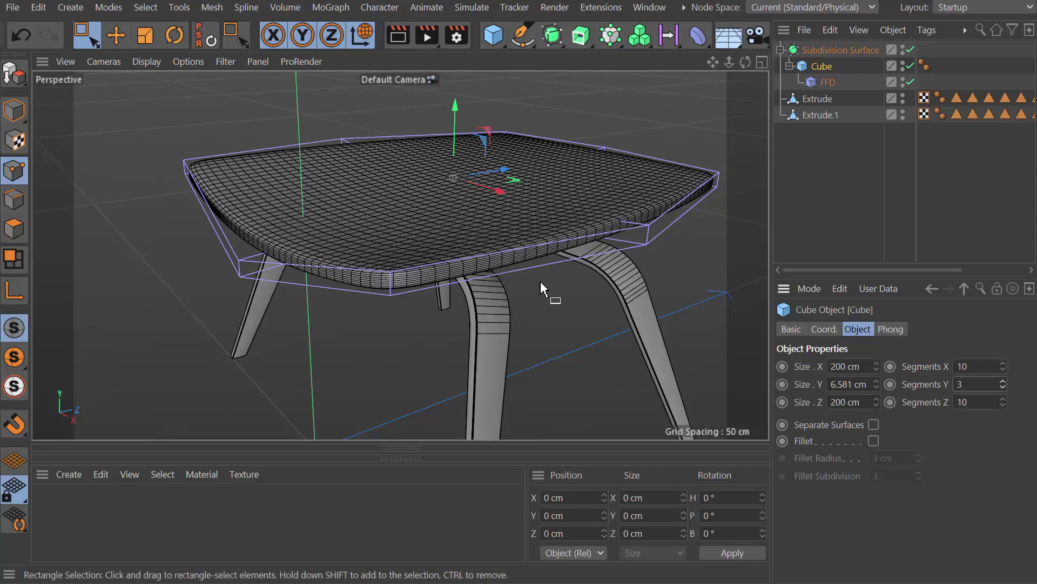
scroll(493, 274, up, 5)
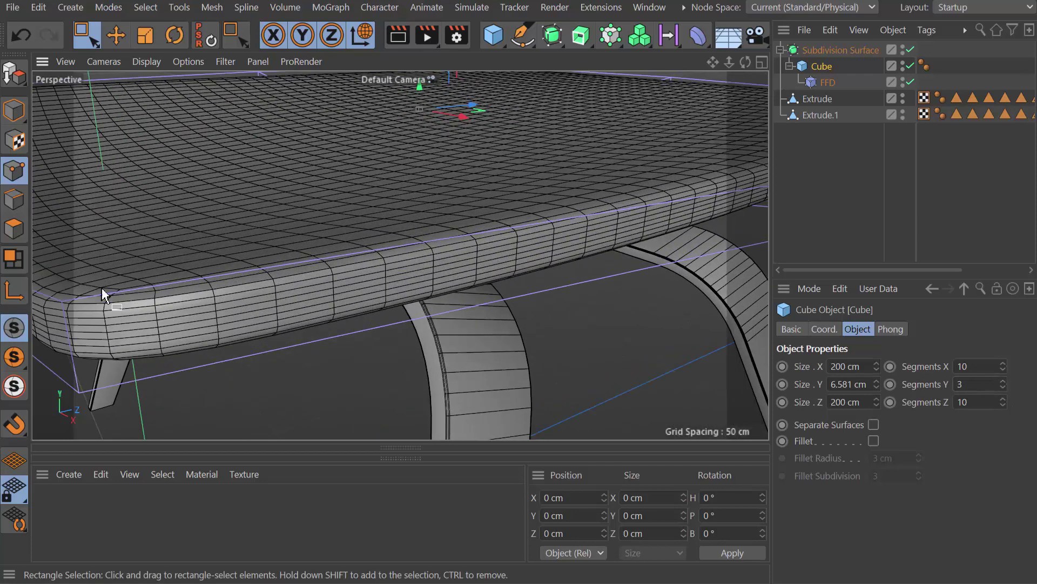
scroll(436, 287, down, 5)
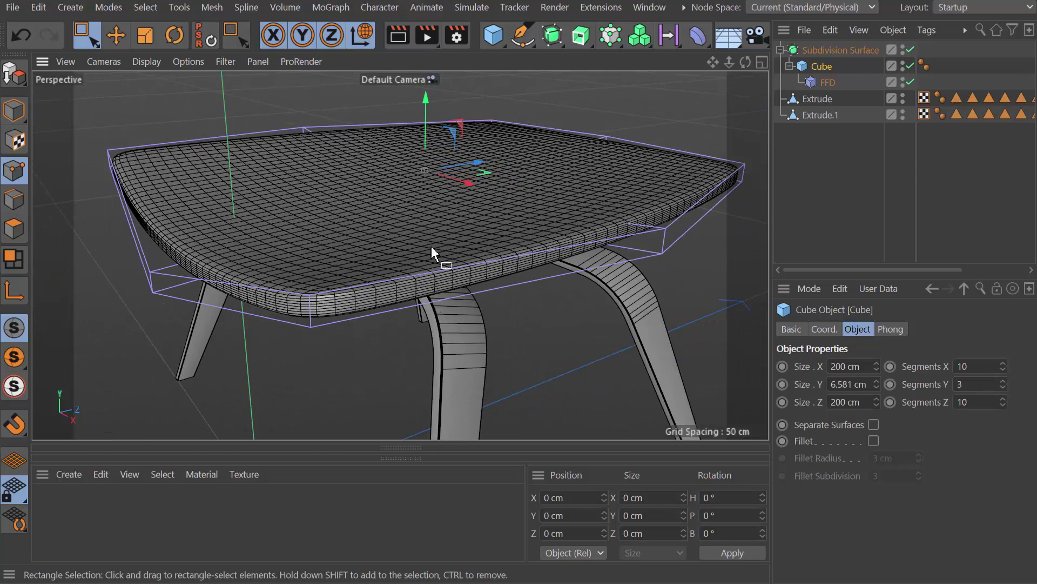
Collapse the Subdivision Surface hierarchy, switch the viewport to plain Gouraud Shading, and view from lower
scroll(393, 278, down, 5)
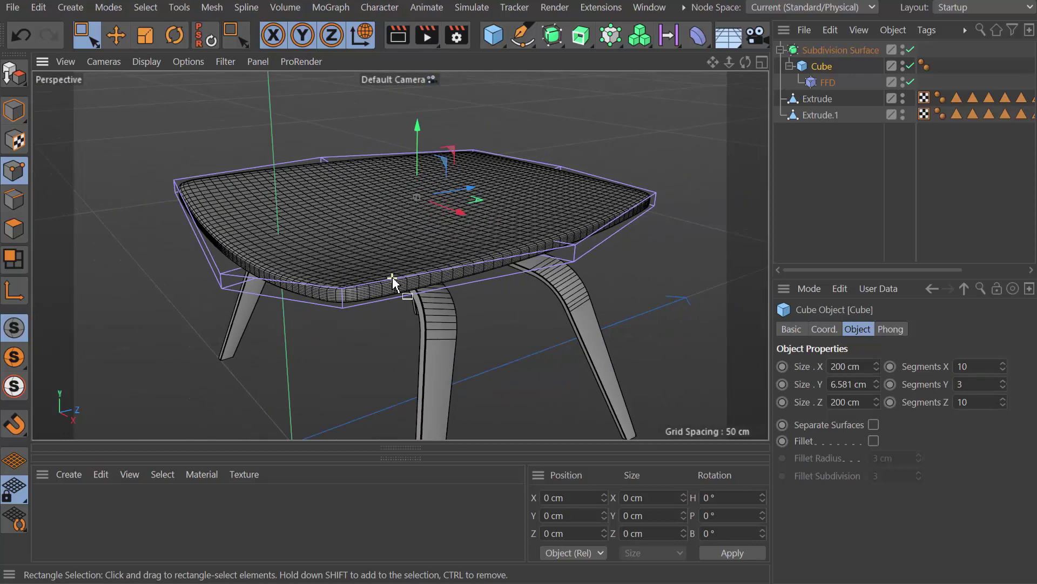
click(842, 175)
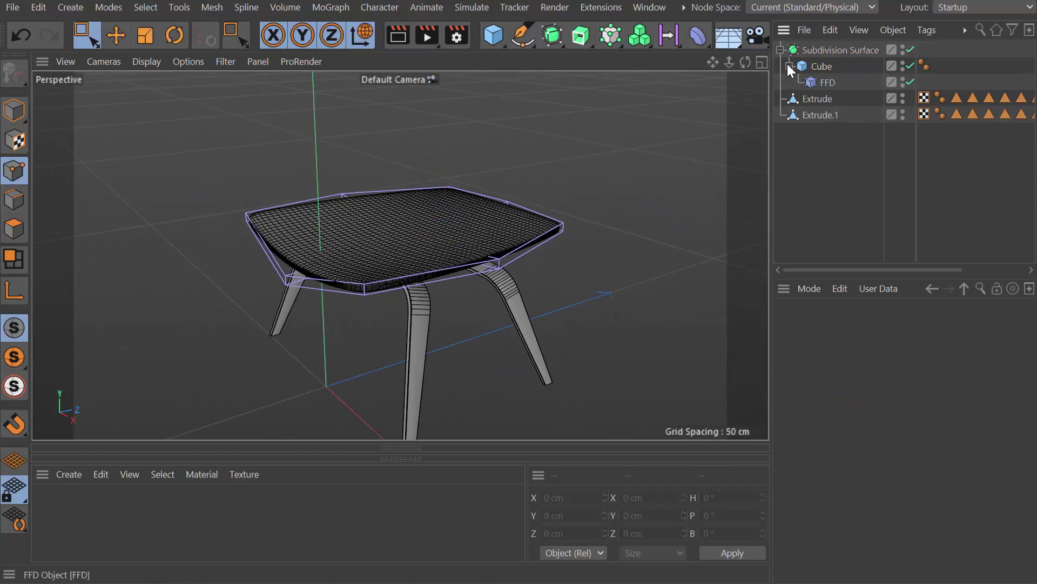
click(780, 49)
click(146, 61)
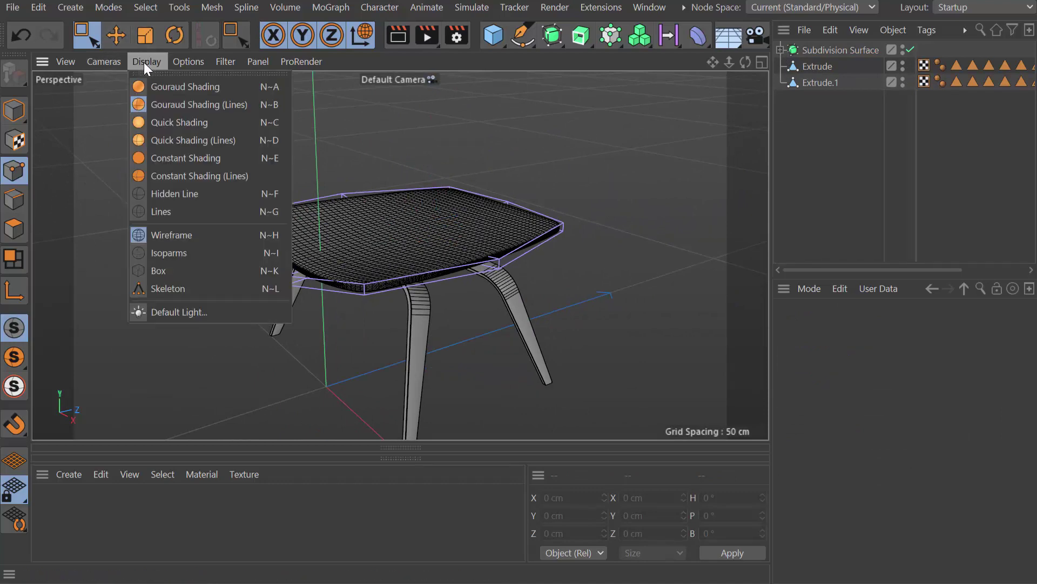
click(157, 87)
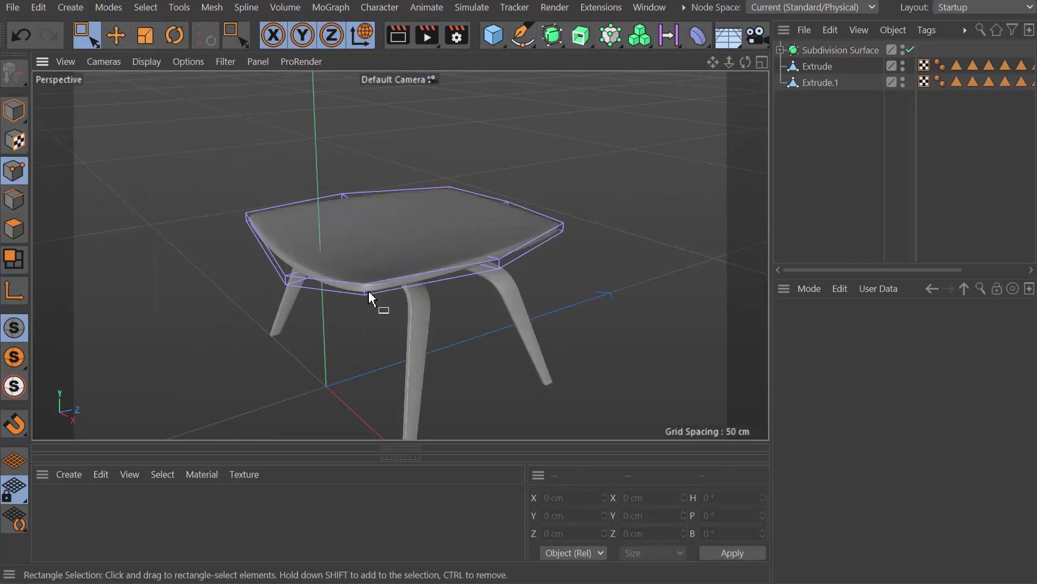
alt+drag(384, 303, 378, 173)
Tilt the seat's Subdivision Surface about -11.6° around X in the Right view
click(847, 50)
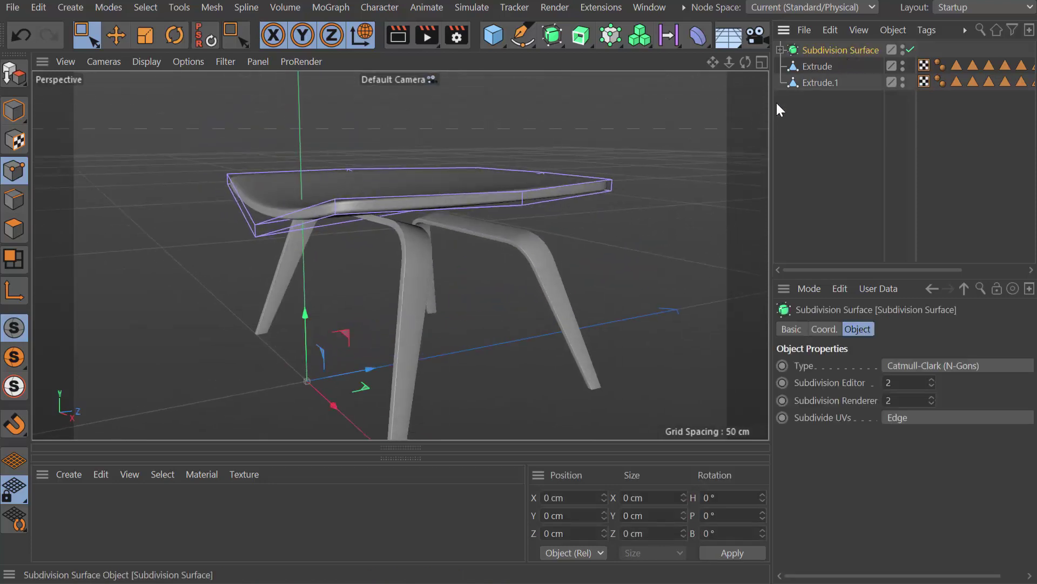
key(r)
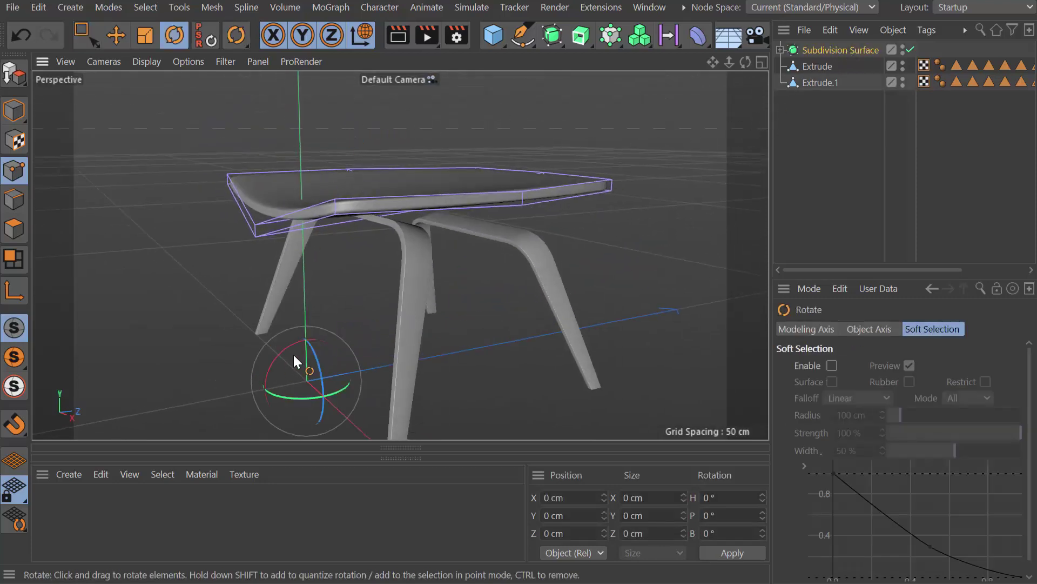
drag(278, 354, 294, 369)
key(ctrl+z)
middle_click(453, 313)
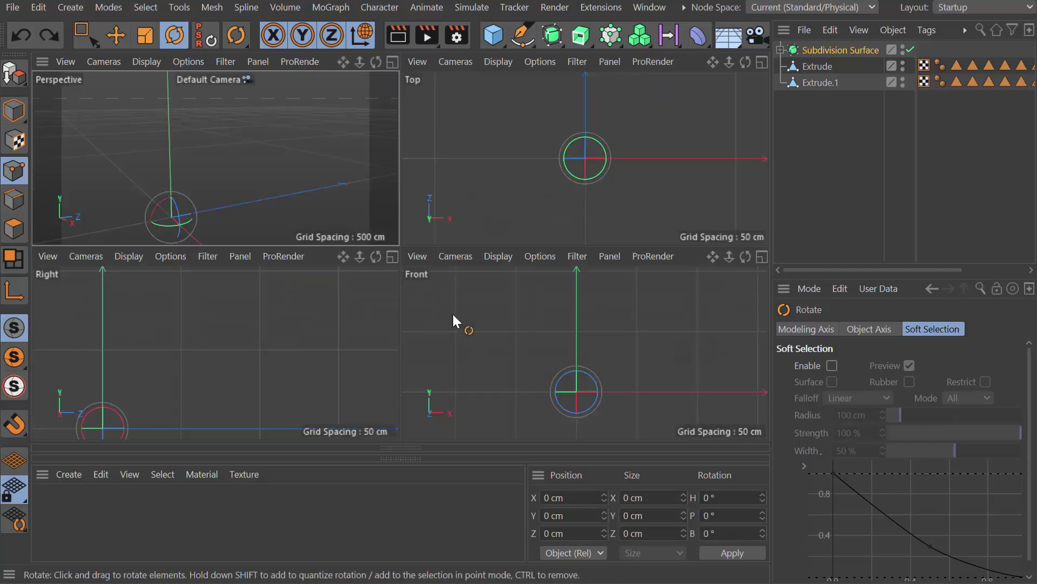
middle_click(313, 330)
scroll(398, 297, down, 3)
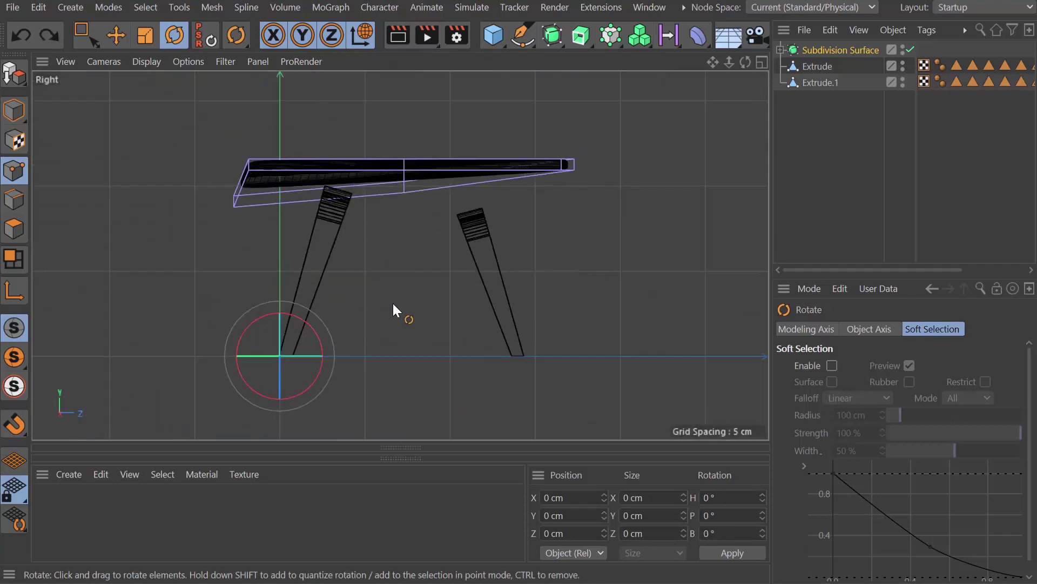
drag(296, 317, 303, 321)
Raise the seat onto the legs and scale it down to roughly 85%
key(e)
drag(417, 298, 369, 261)
key(t)
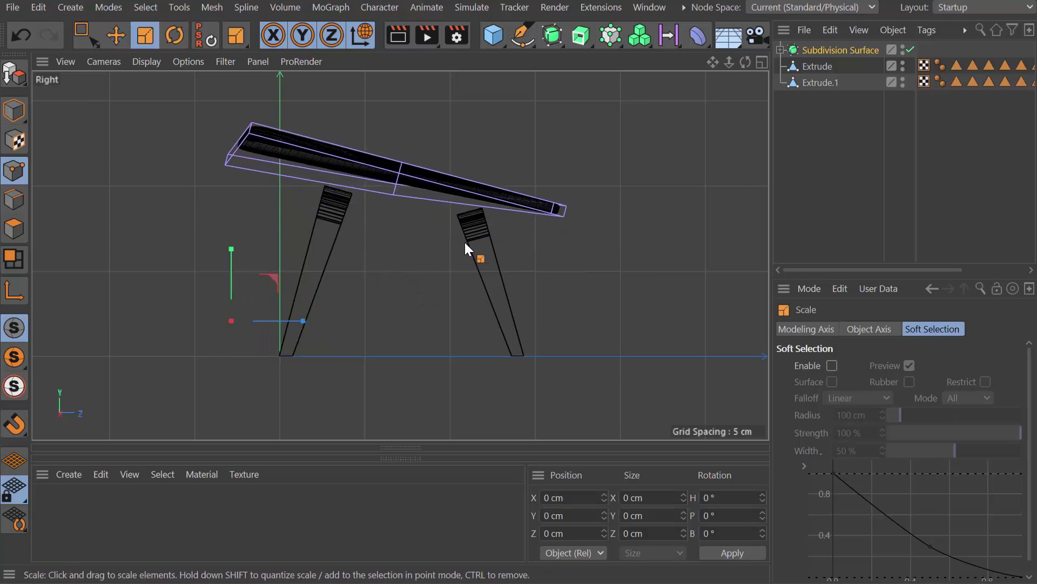
drag(545, 146, 455, 143)
key(e)
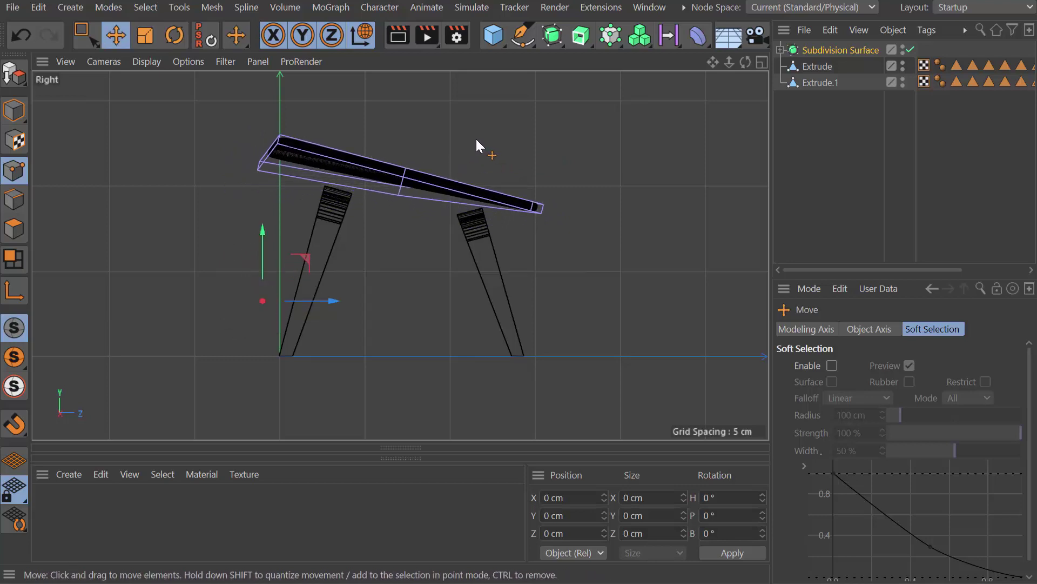
middle_click(476, 138)
middle_click(281, 183)
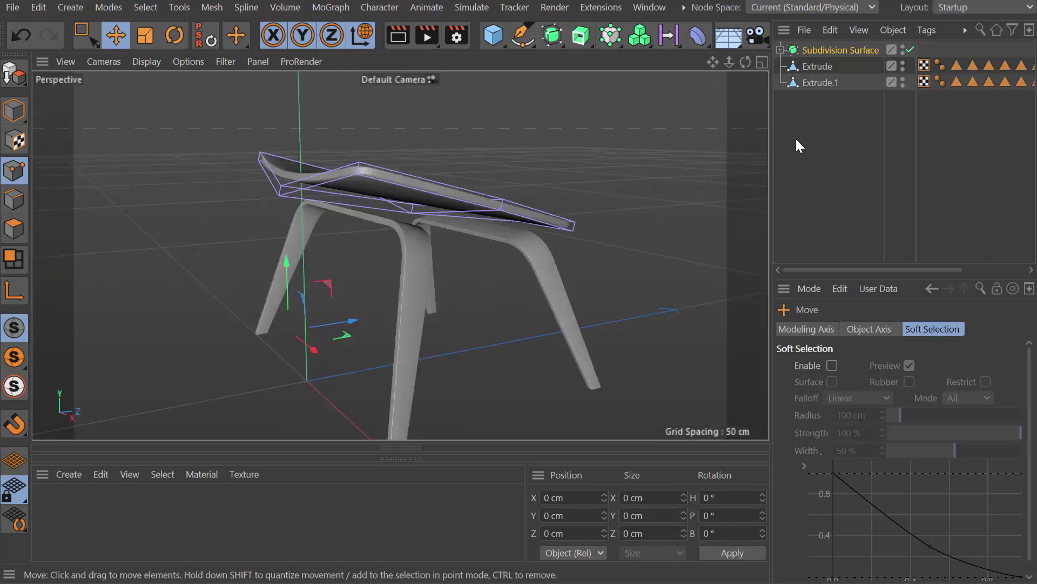
Rename the seat's Subdivision Surface in the Object Manager to 'Seat'
click(854, 50)
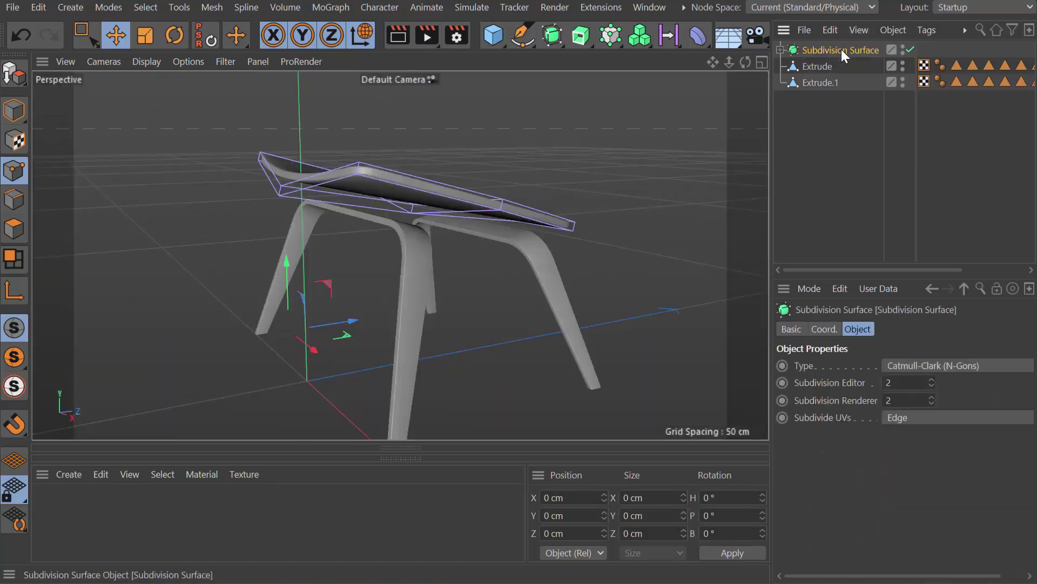
double_click(842, 49)
text(Seat)
key(Return)
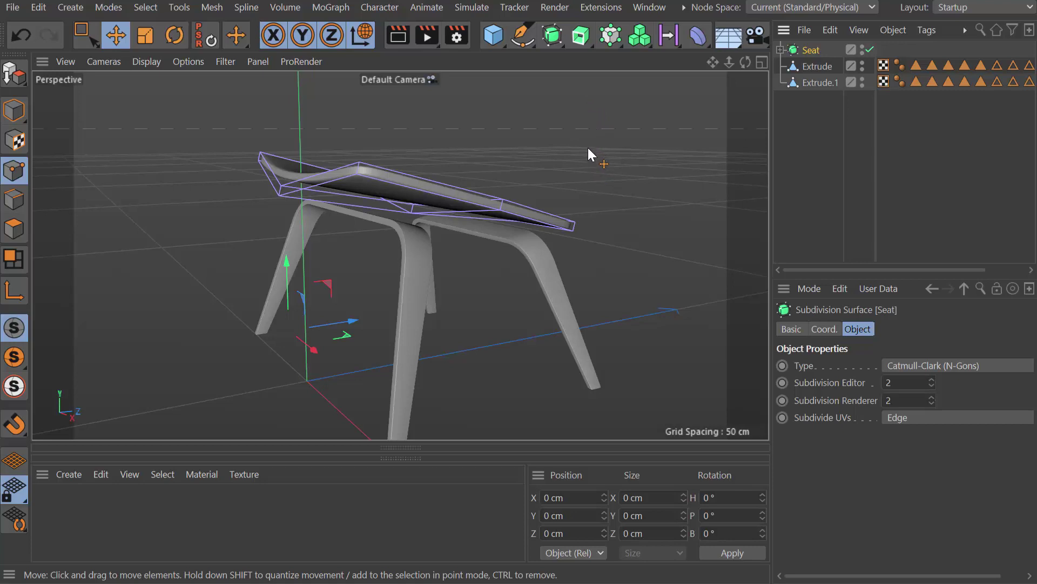
Add a Cube behind the seat and flatten it to a 6.5 cm deep slab
click(494, 37)
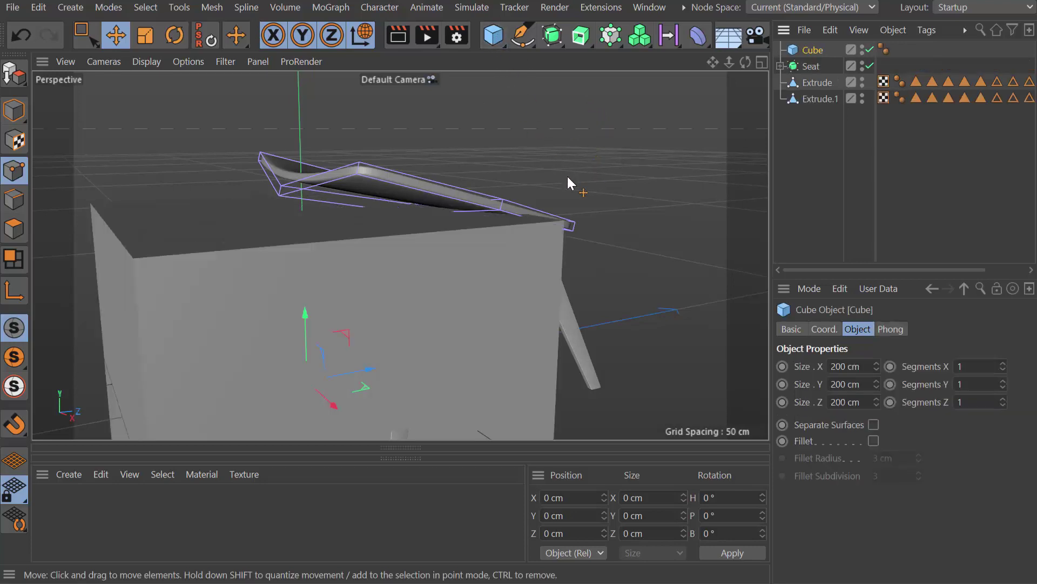
middle_click(578, 193)
middle_click(338, 328)
scroll(427, 254, down, 5)
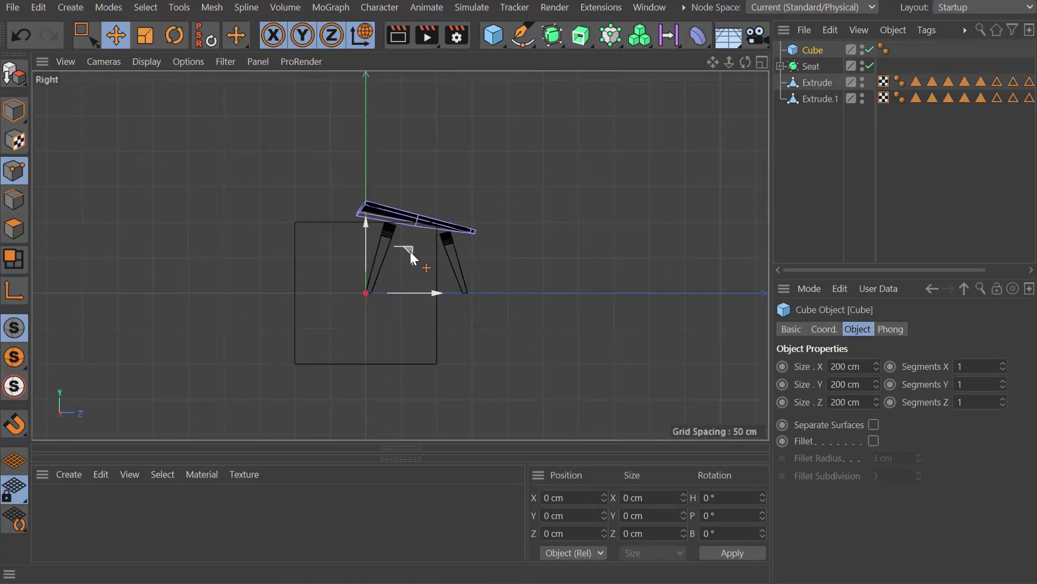
drag(409, 252, 527, 145)
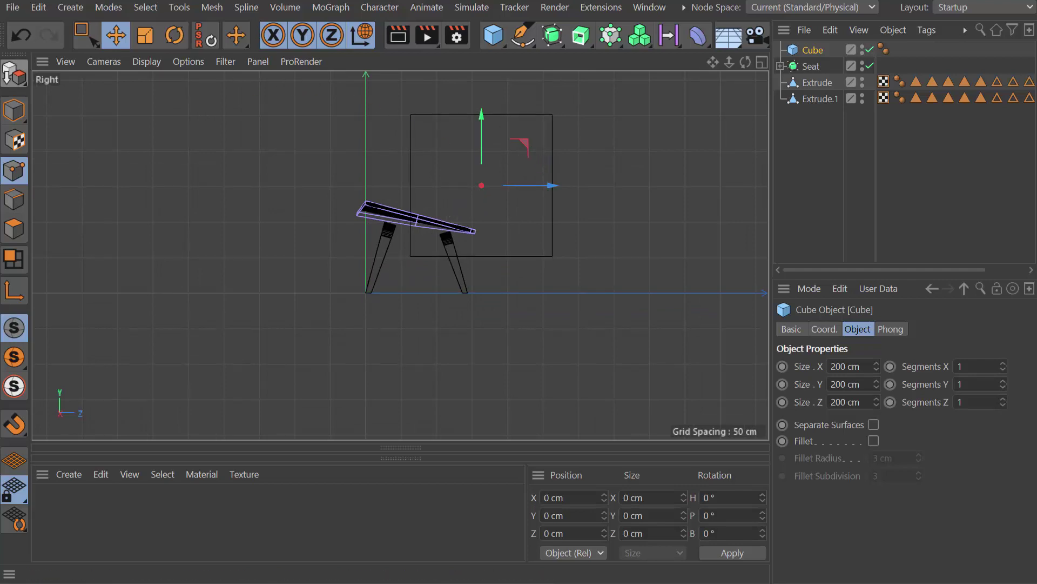
click(14, 110)
drag(552, 184, 484, 188)
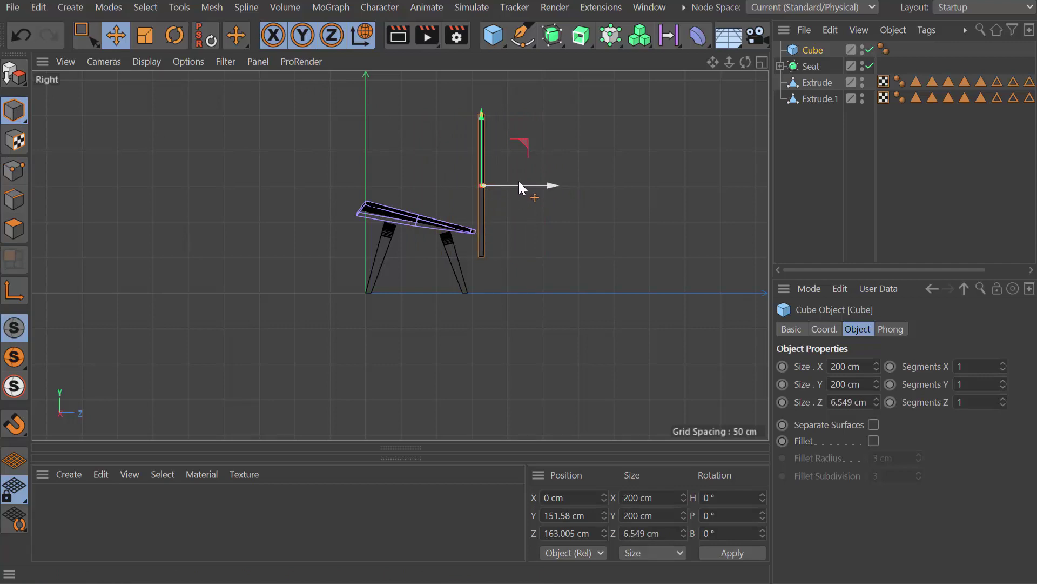
click(850, 402)
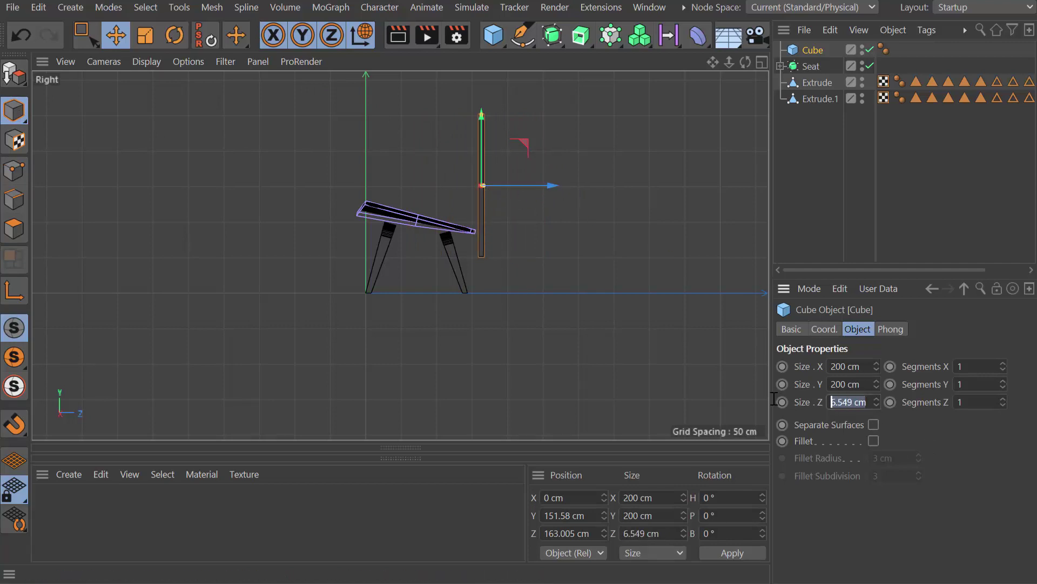
text(6.5)
key(Return)
Resize the backrest panel to about 154 × 76 cm and raise its segments to 3, 5, 3
drag(482, 115, 484, 161)
middle_click(429, 183)
middle_click(303, 154)
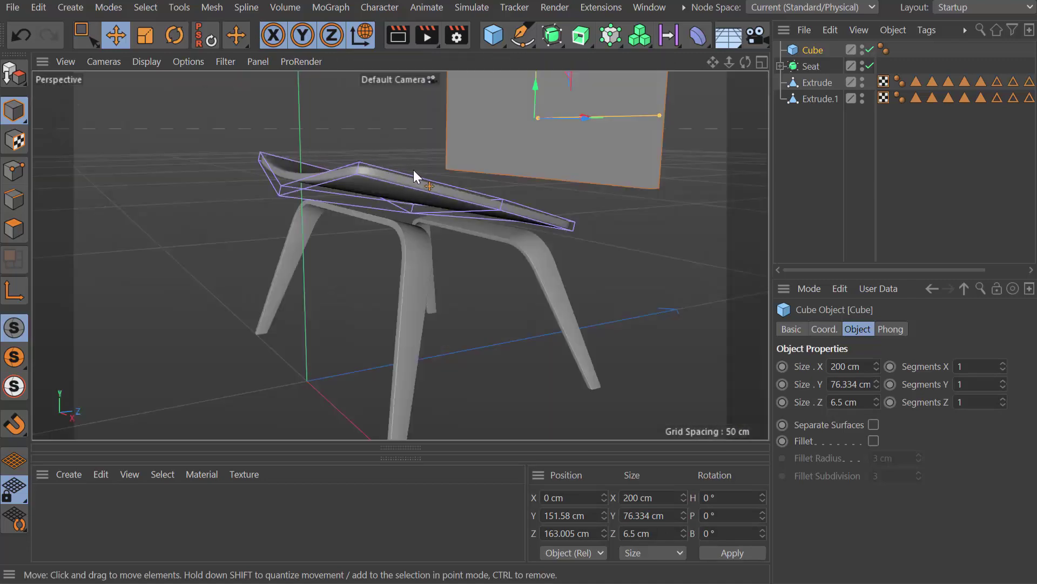
alt+drag(414, 170, 383, 274)
alt+drag(543, 212, 594, 212)
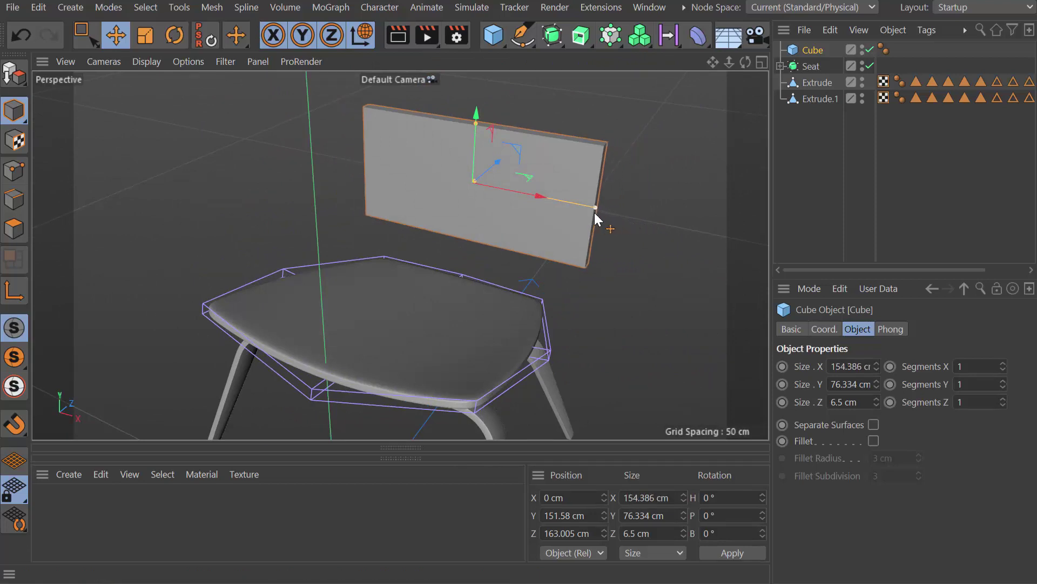
click(1002, 363)
click(1001, 363)
click(1006, 380)
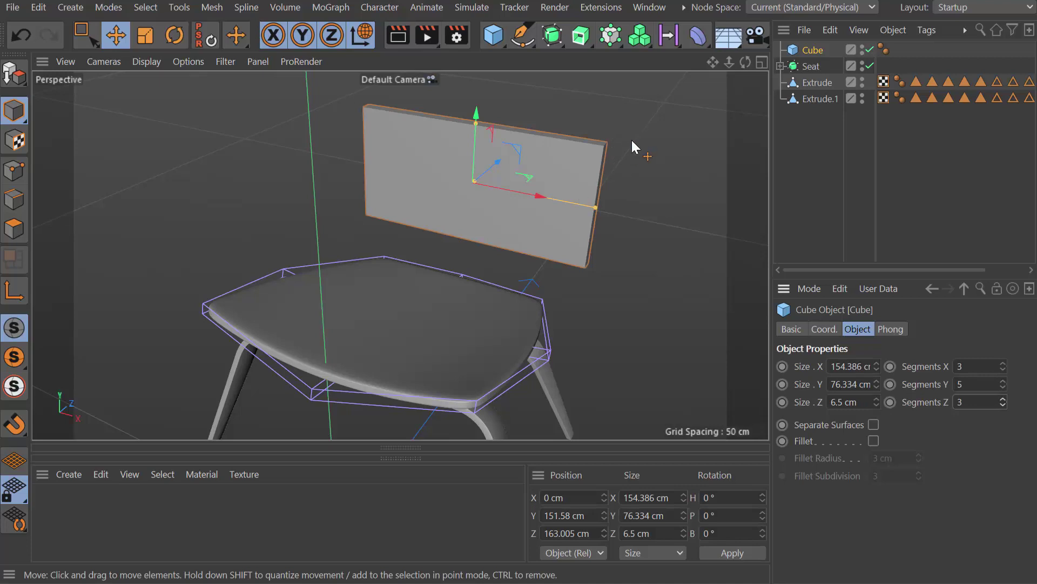
Nest the backrest Cube under a new Subdivision Surface, make it editable, and enter Edges mode
click(552, 35)
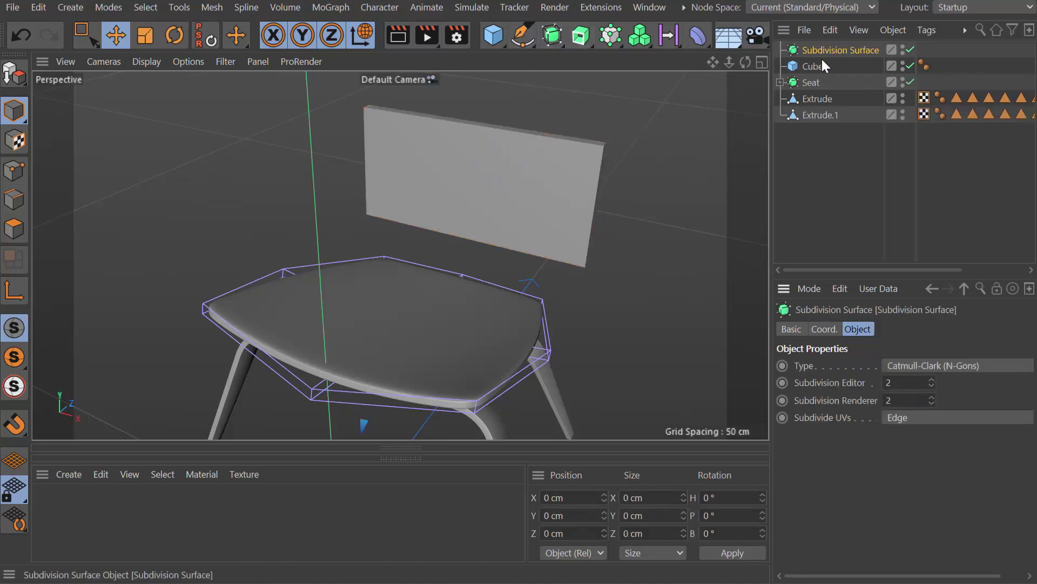
drag(821, 65, 829, 50)
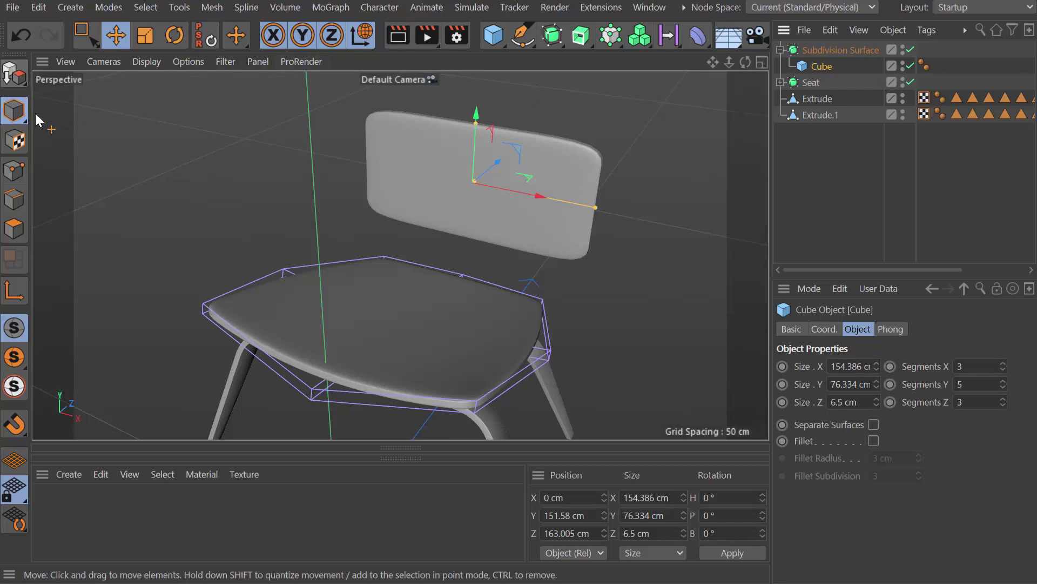
click(14, 73)
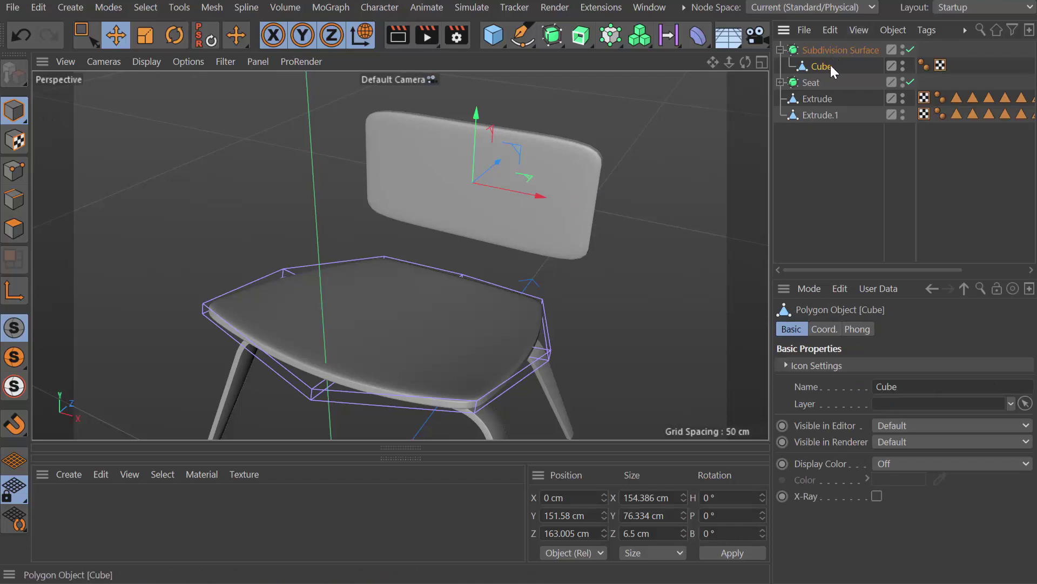
alt+drag(526, 197, 617, 168)
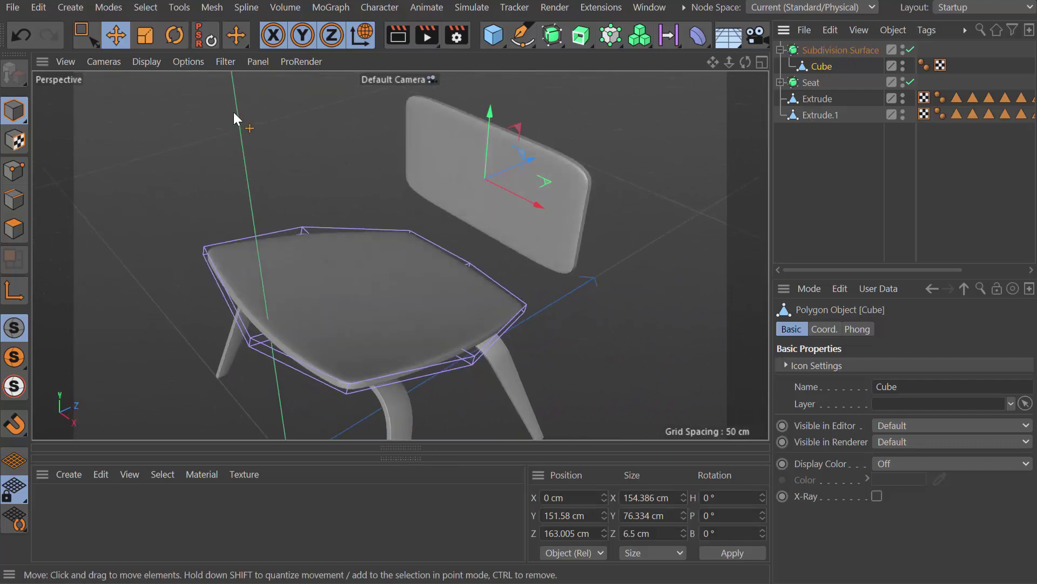
click(21, 199)
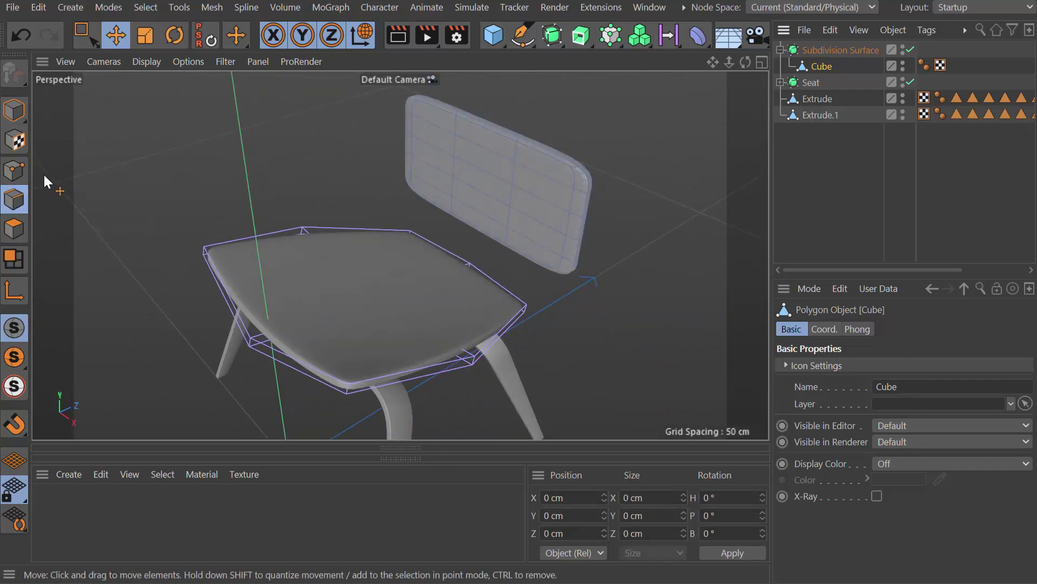
In Polygon mode, loop-select the vertical polygon strip at the backrest's centre
click(14, 229)
drag(473, 162, 495, 180)
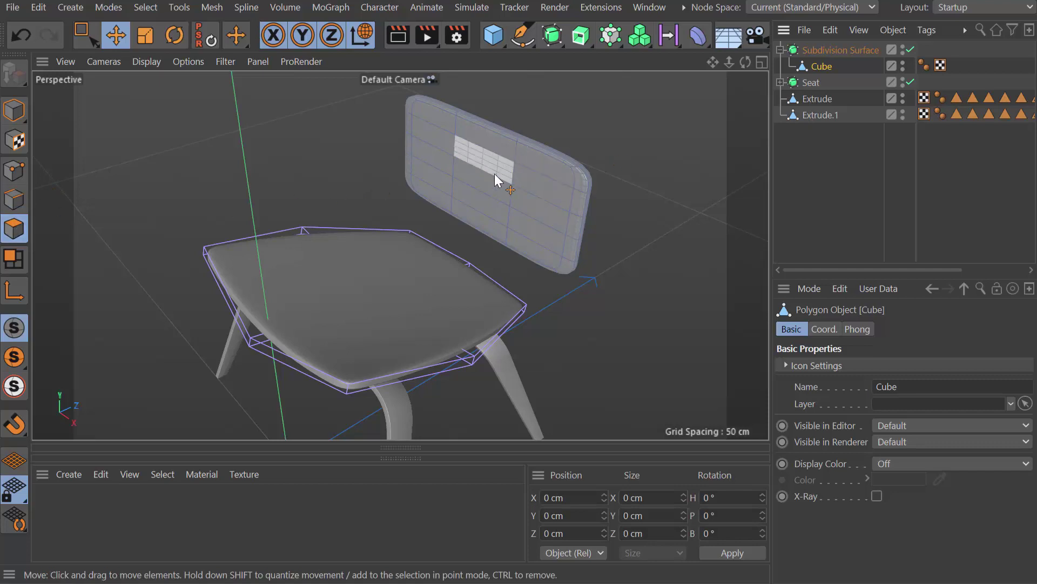
key(u)
key(l)
click(497, 173)
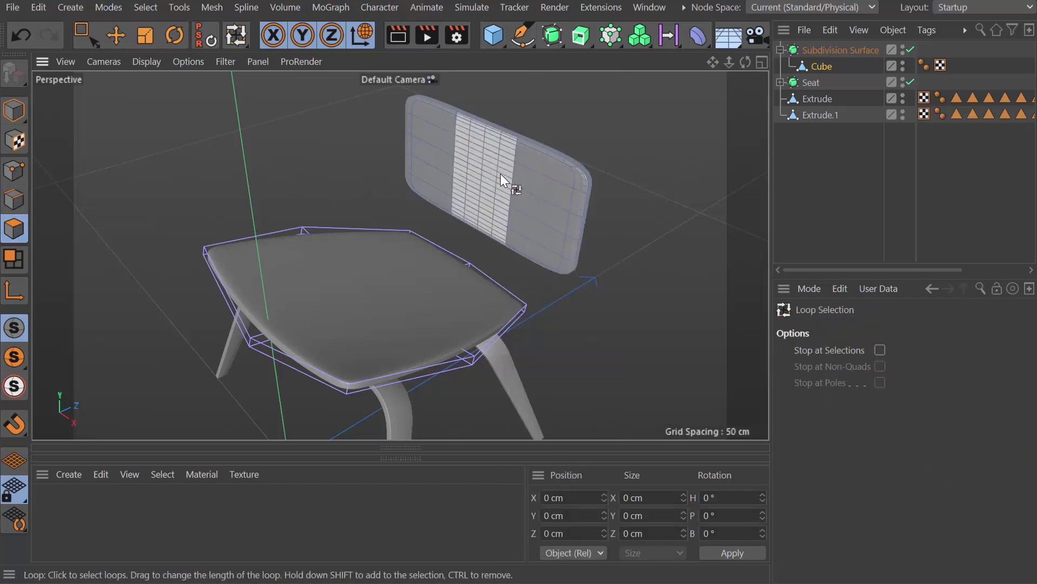
click(485, 168)
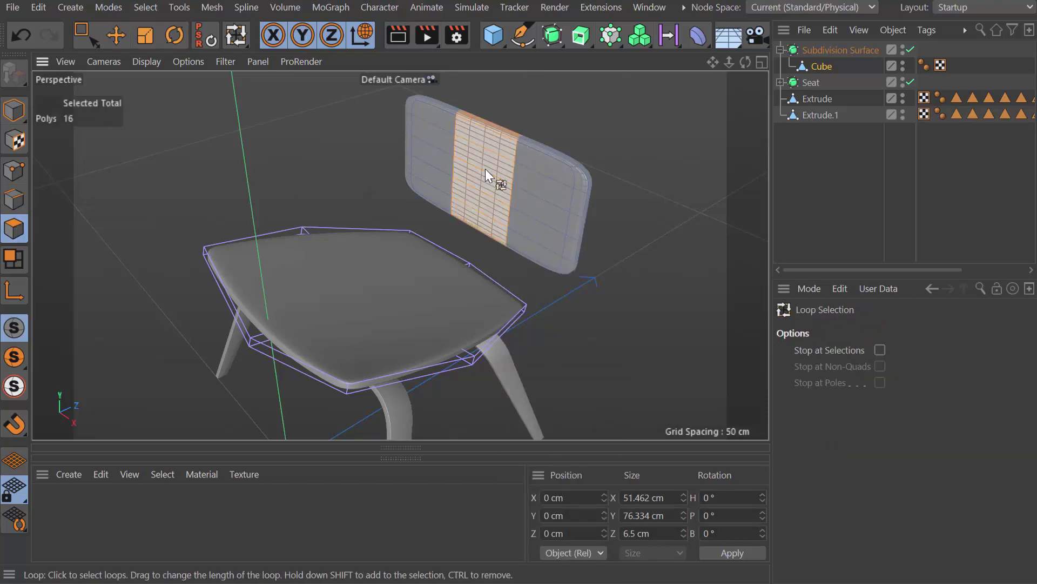
Push the centre strip 14.285 cm back along Z and widen it to 76.737 cm
key(e)
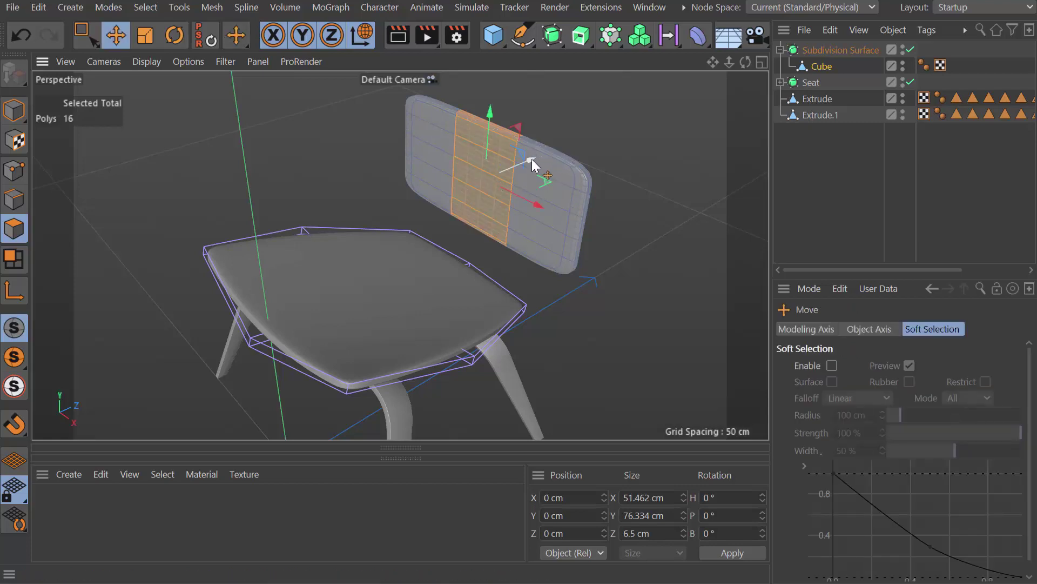
scroll(528, 159, up, 2)
scroll(527, 159, up, 2)
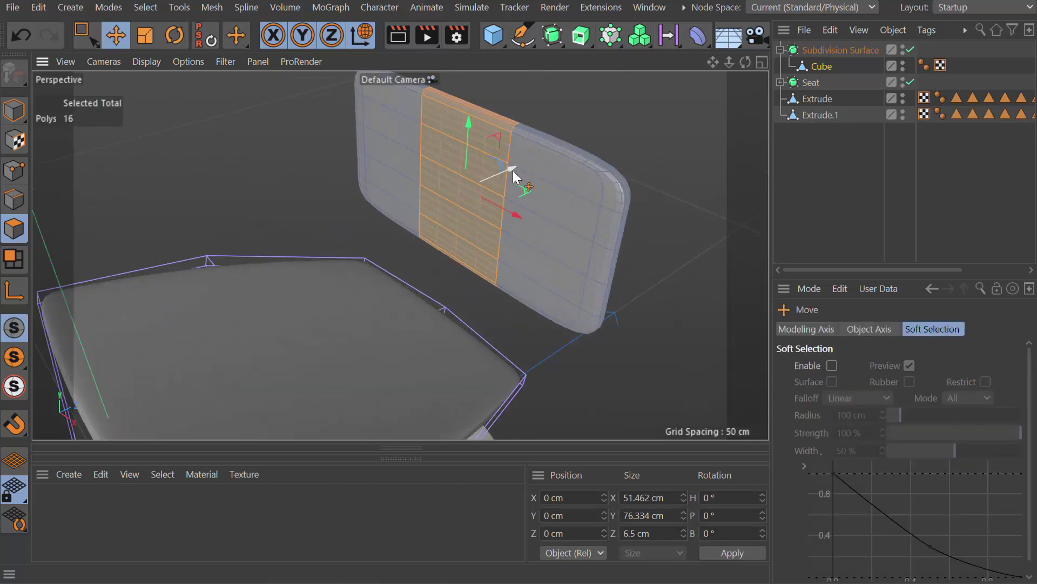
drag(513, 172, 539, 164)
key(t)
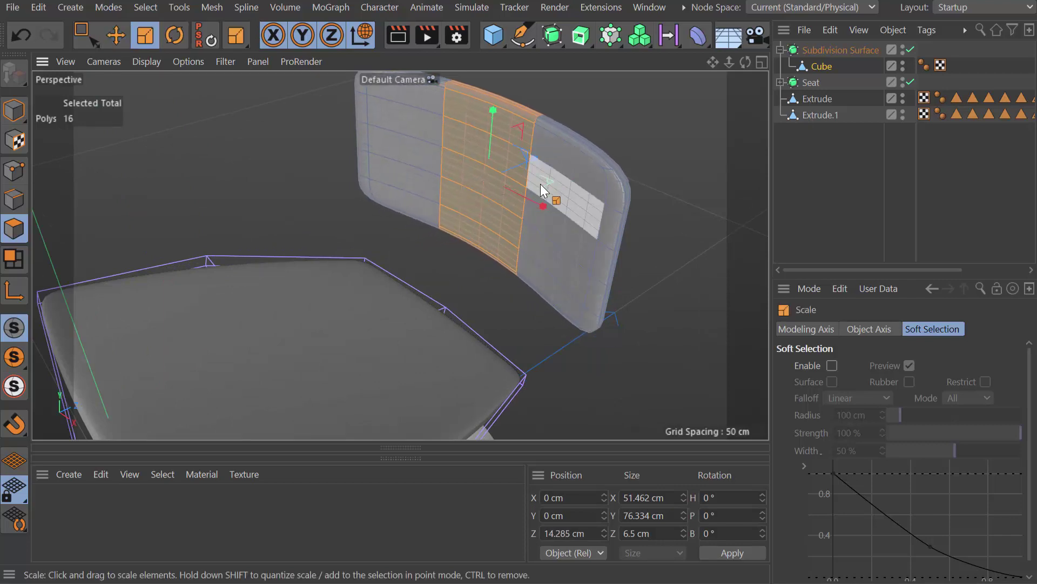
drag(541, 203, 571, 217)
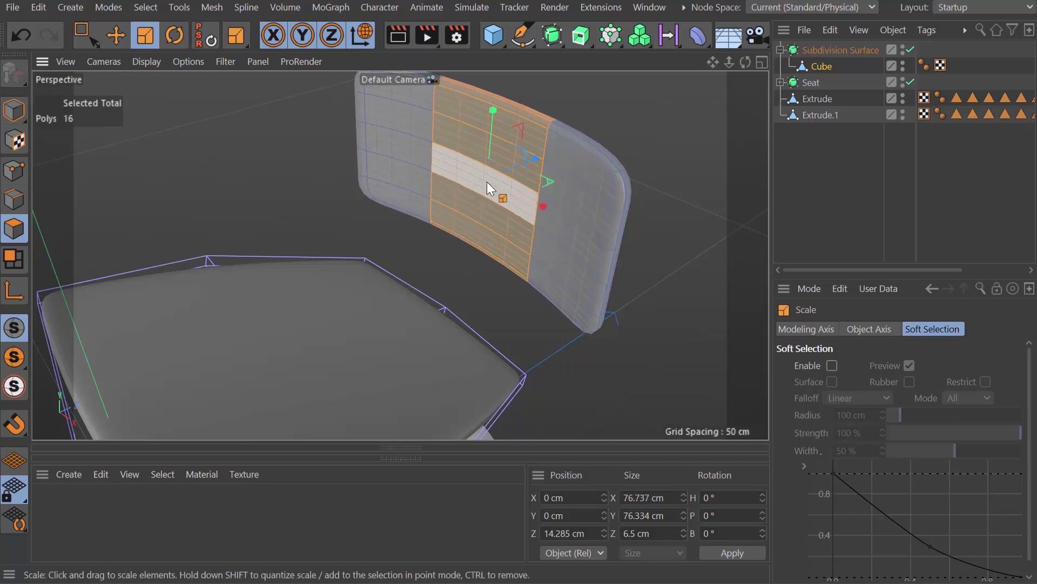
click(831, 158)
scroll(529, 157, down, 5)
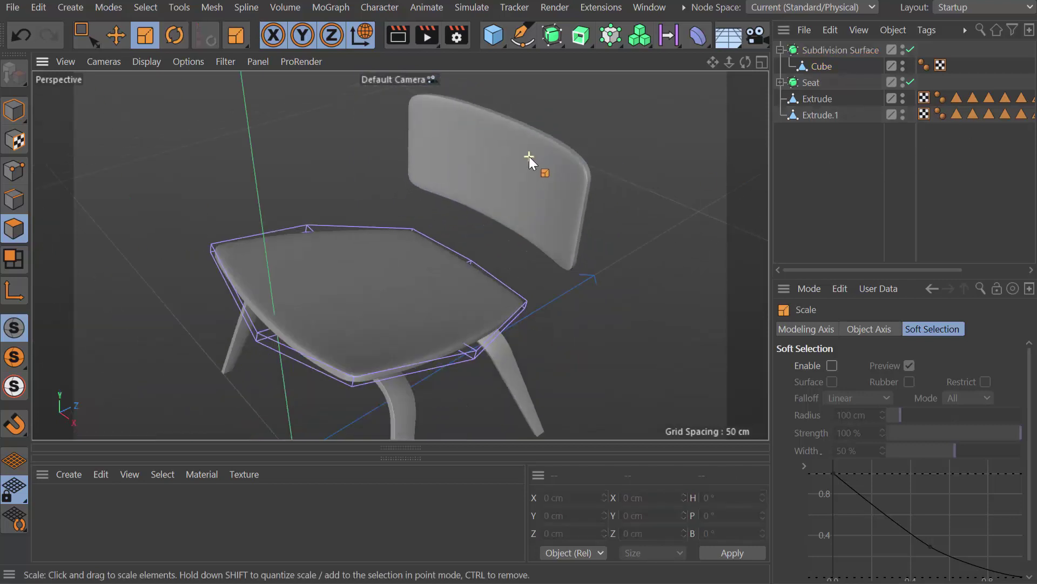
alt+drag(537, 162, 504, 190)
Rename the backrest's Subdivision Surface to 'Back'
middle_click(528, 222)
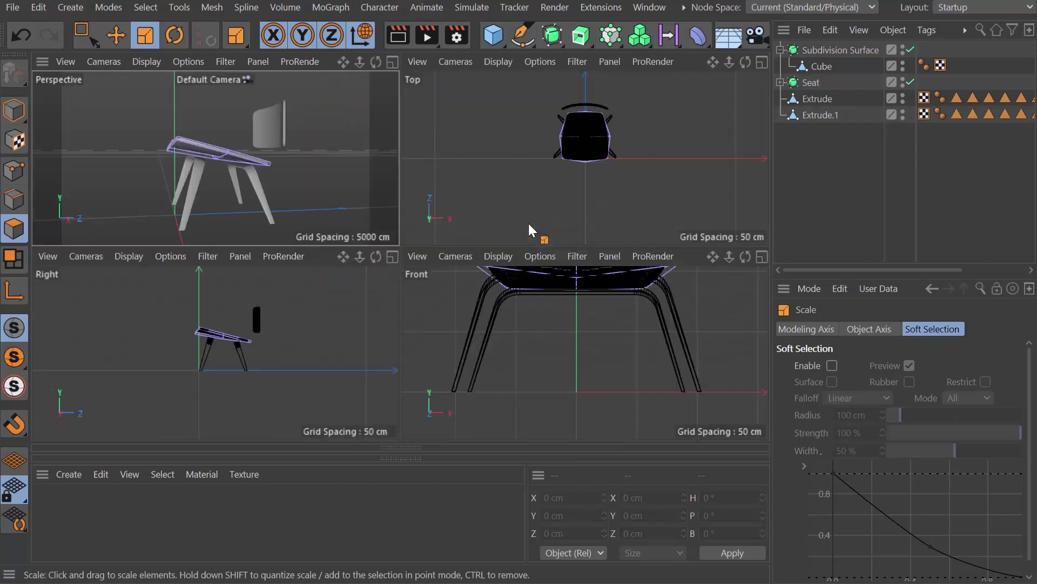
middle_click(303, 290)
click(852, 53)
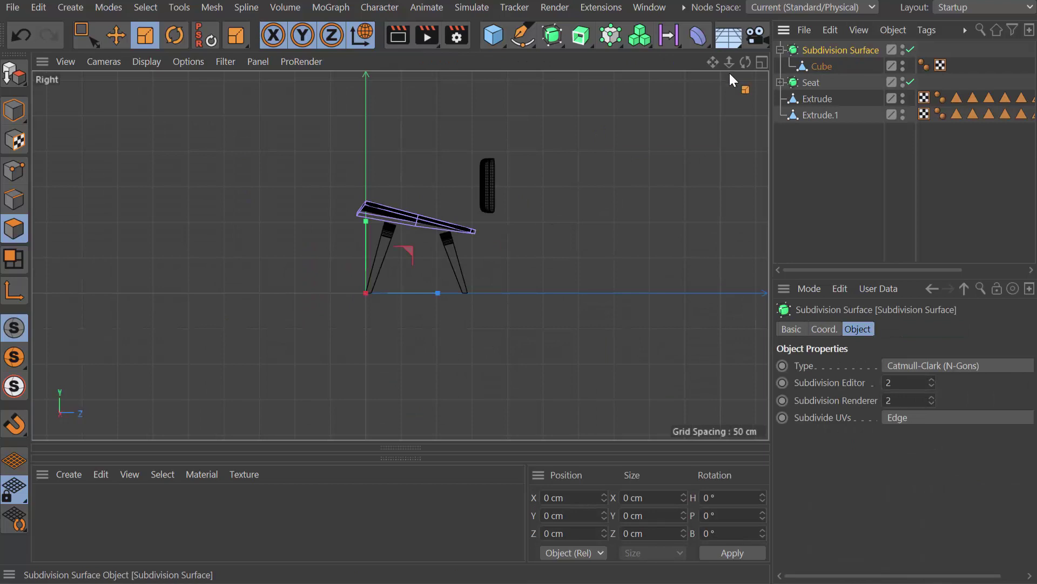
double_click(842, 49)
text(Back)
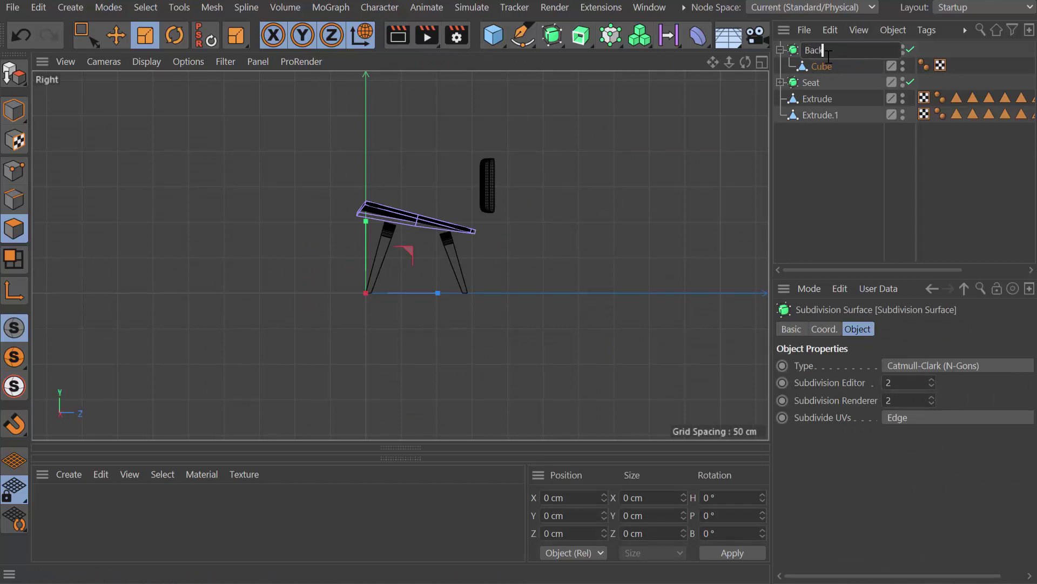
key(Return)
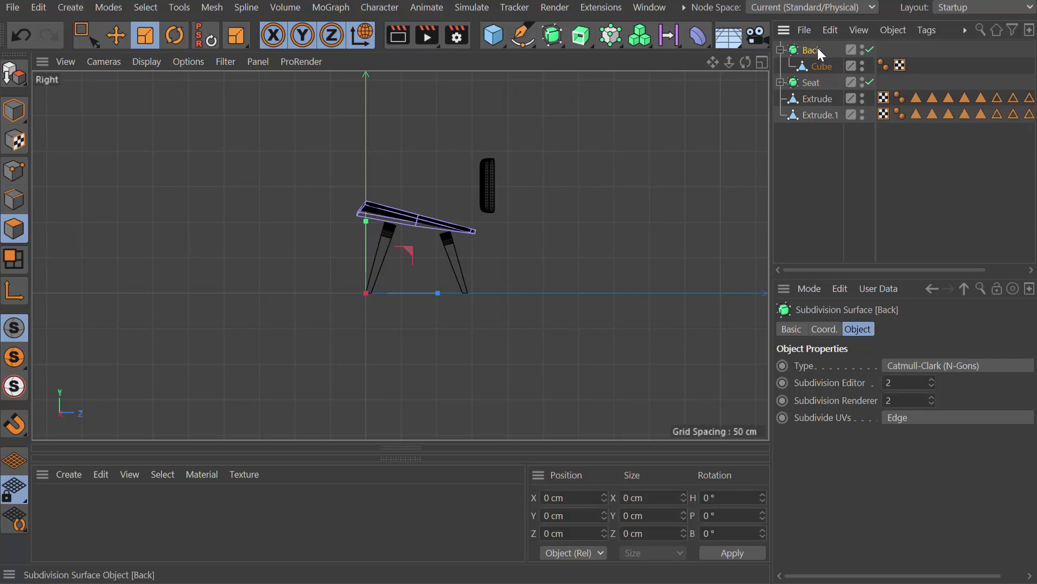
Tilt the backrest to -14.58° pitch and move it to Y 60.556 cm, Z -32.753 cm
click(21, 108)
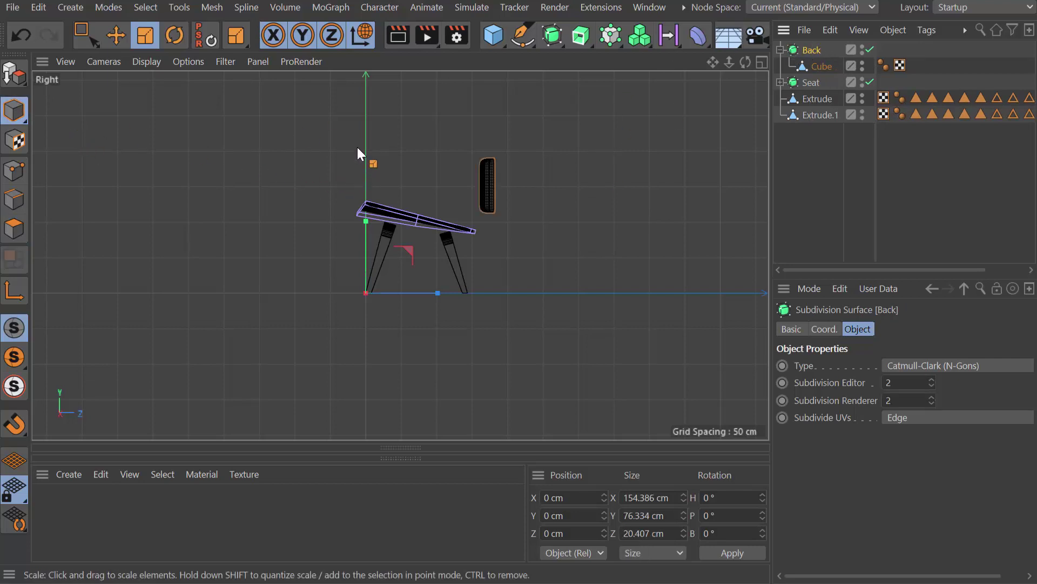
key(r)
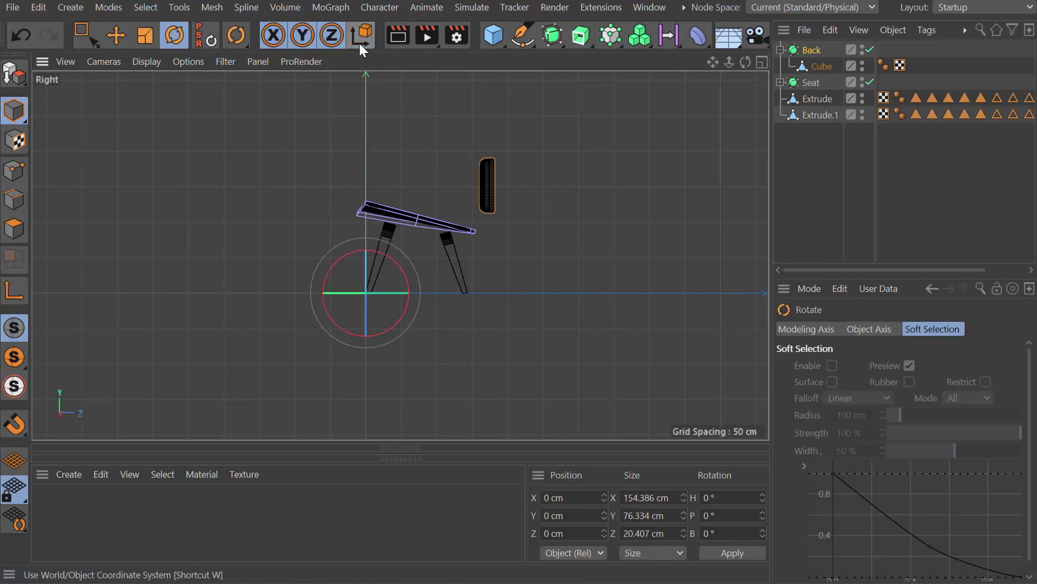
click(358, 43)
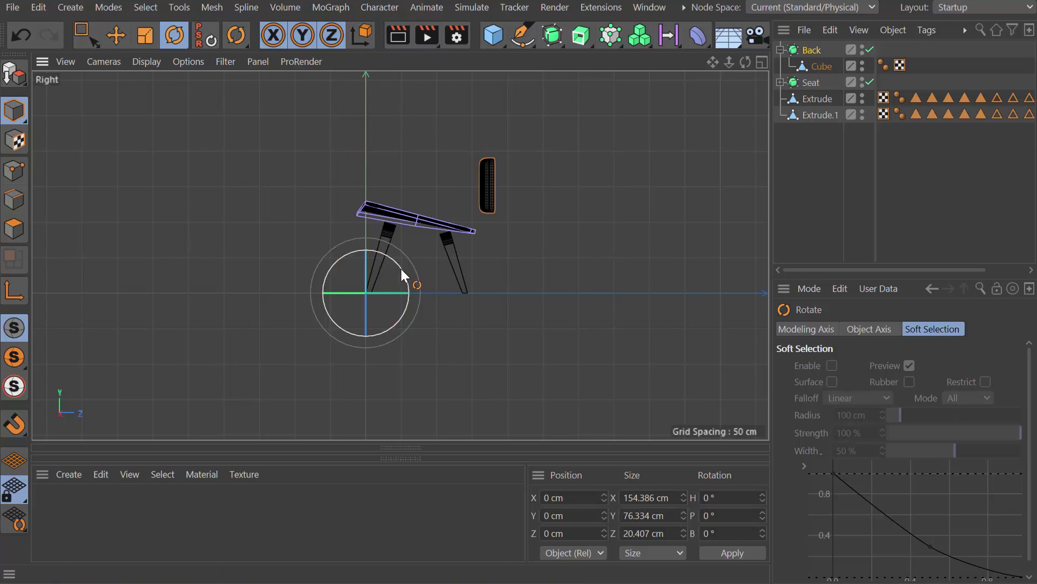
drag(401, 268, 407, 279)
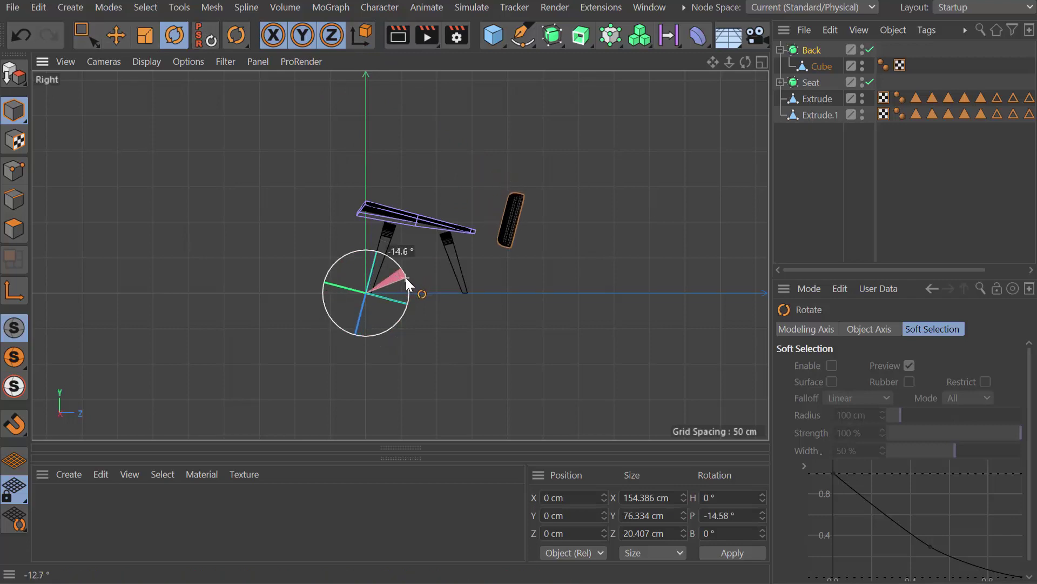
key(e)
drag(569, 342, 547, 300)
middle_click(547, 300)
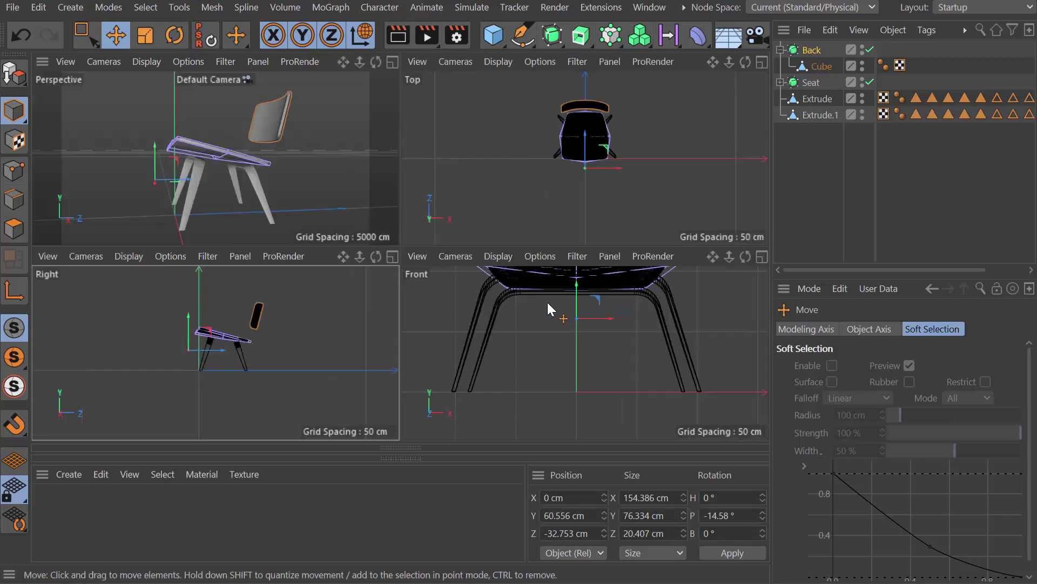
middle_click(323, 176)
click(813, 180)
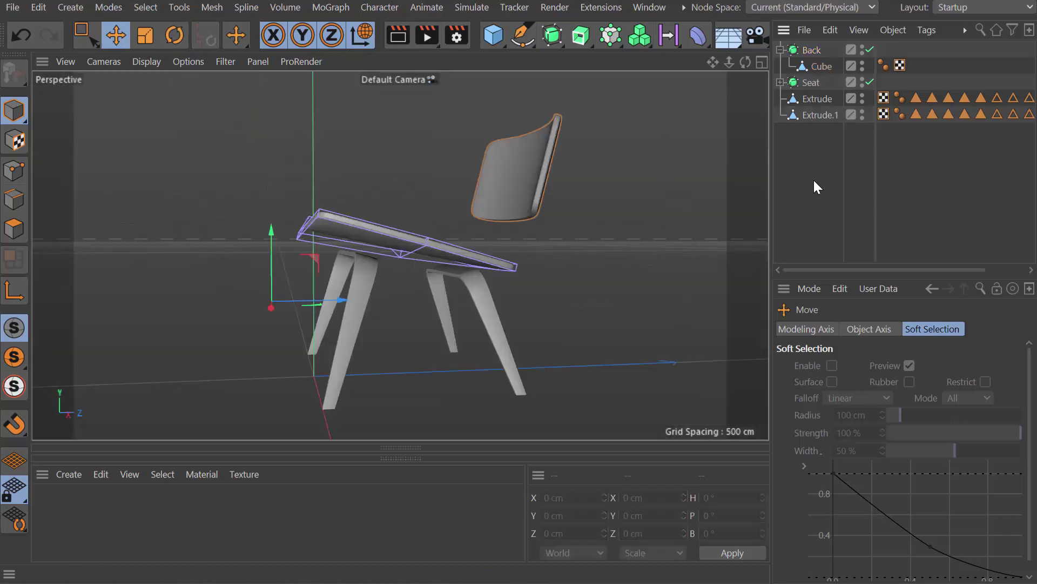
With Spline Pen in the Right view, place points from the backrest top down to the seat
click(523, 37)
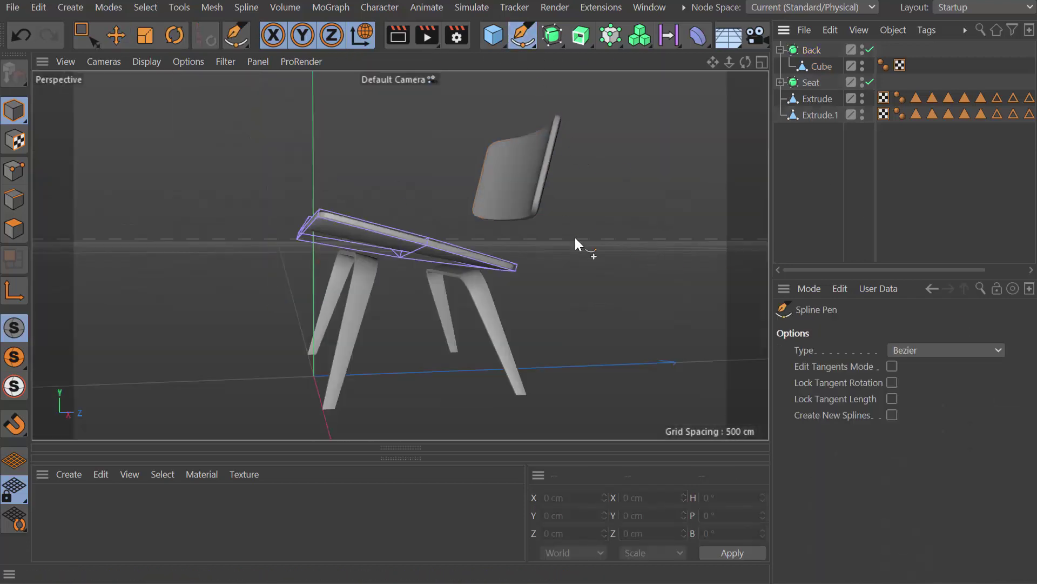
middle_click(575, 237)
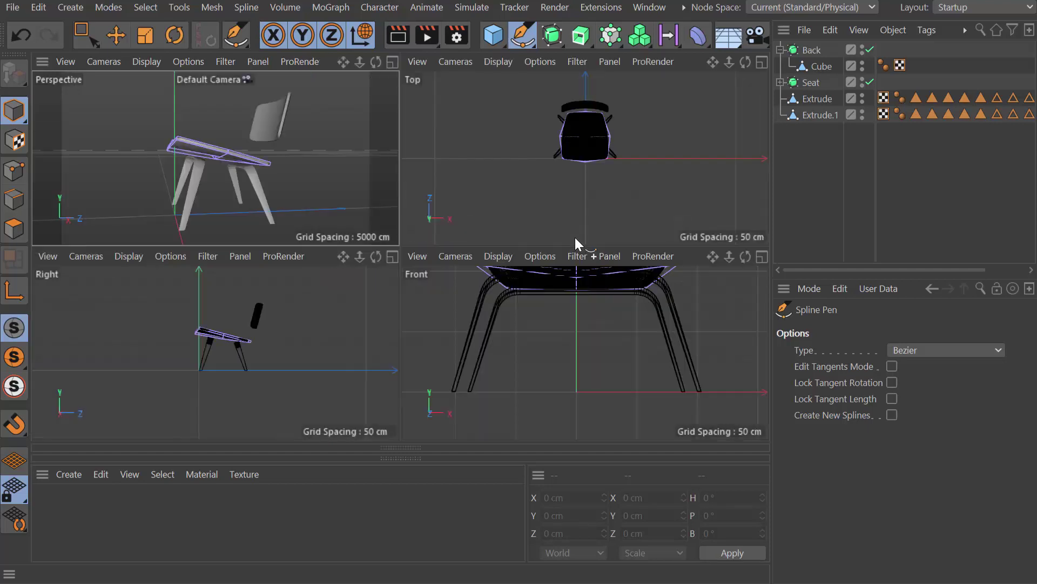
middle_click(367, 361)
scroll(488, 236, up, 10)
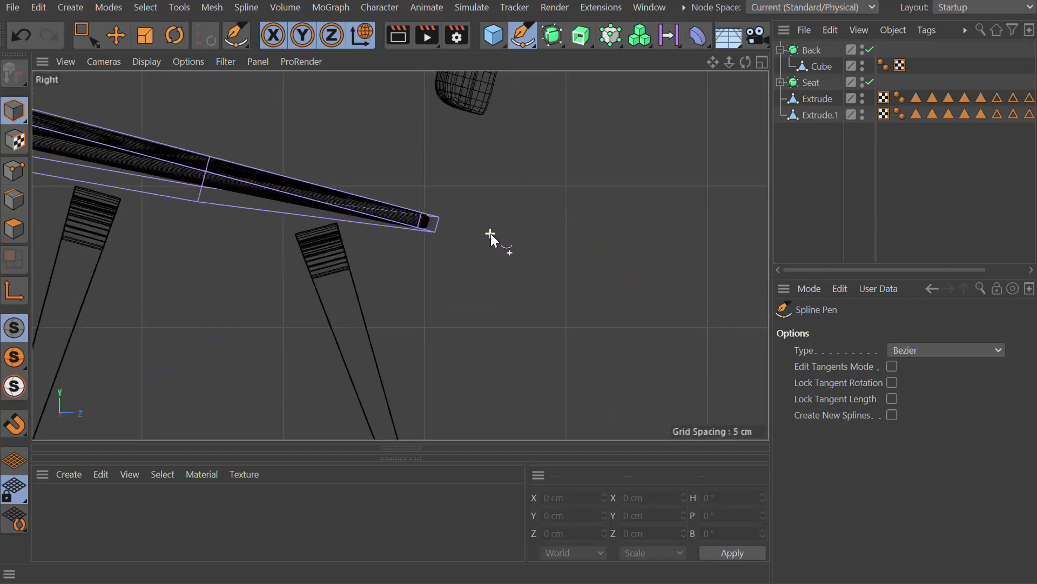
alt+middle_drag(520, 177, 565, 303)
scroll(588, 267, down, 3)
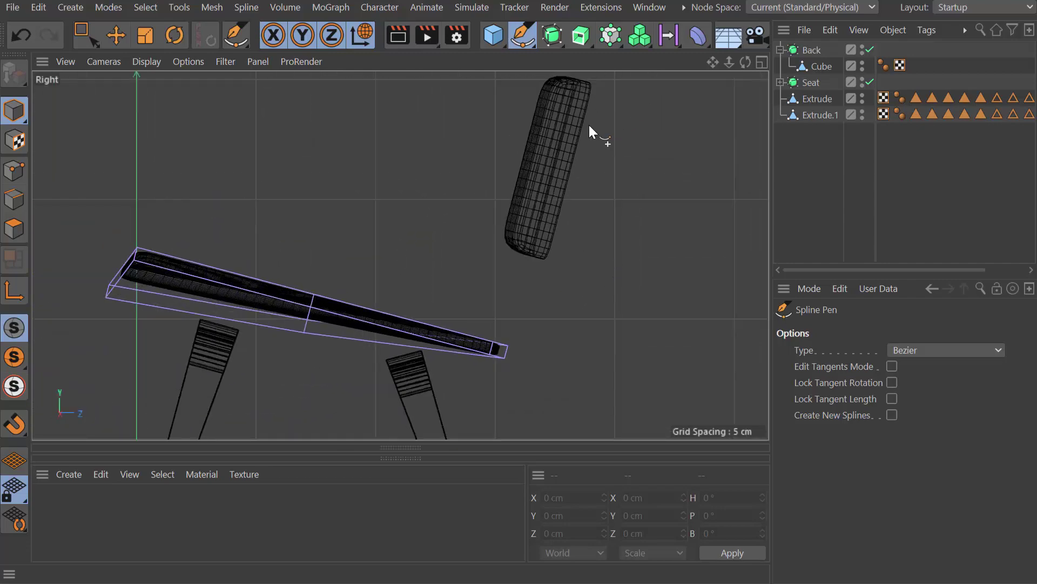
click(591, 110)
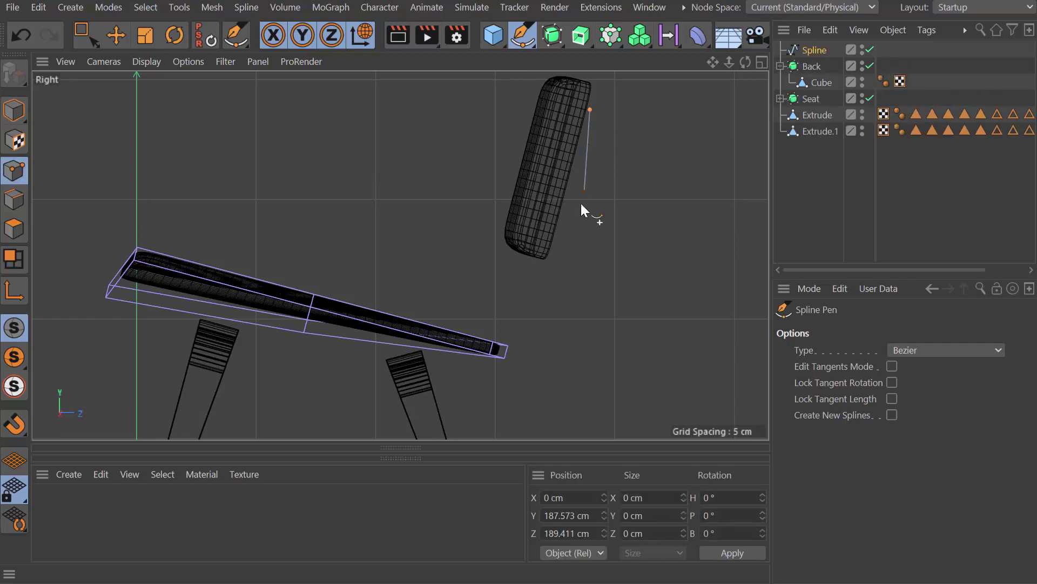
click(554, 247)
click(502, 363)
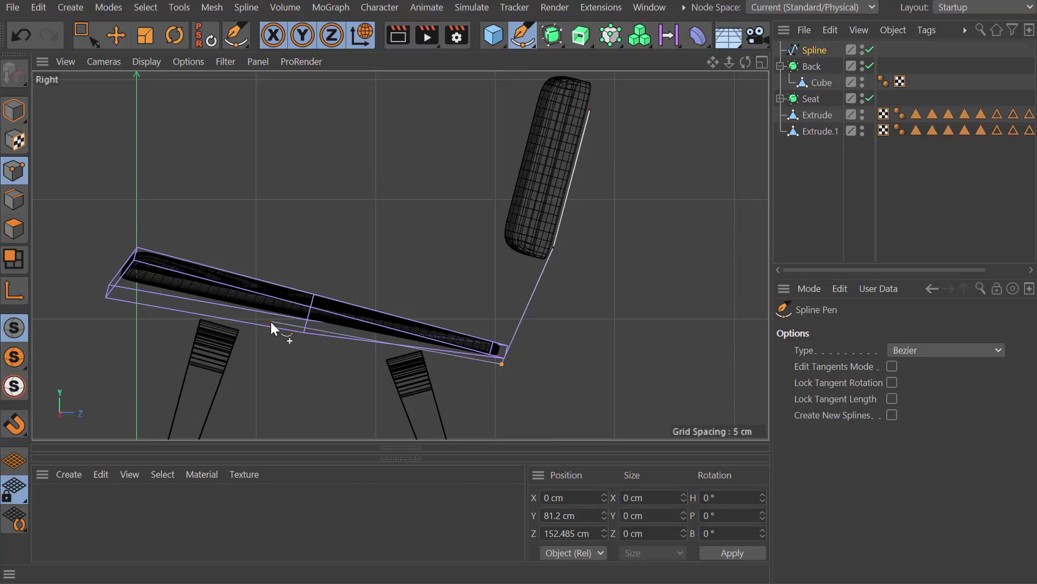
click(190, 303)
Undo an extra curved point below the seat, finish the spline, and switch to Live Selection
key(u)
key(l)
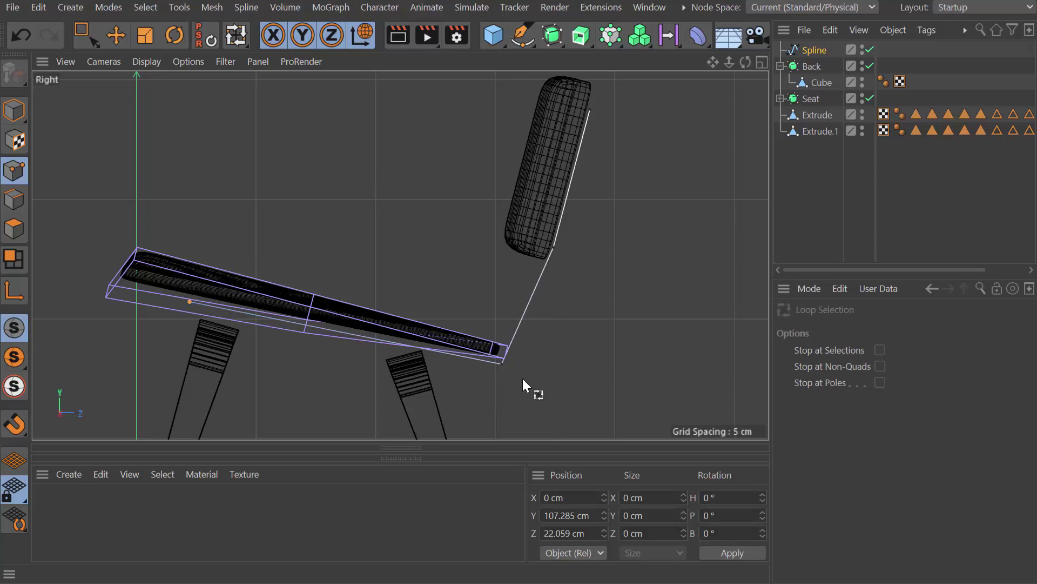
key(space)
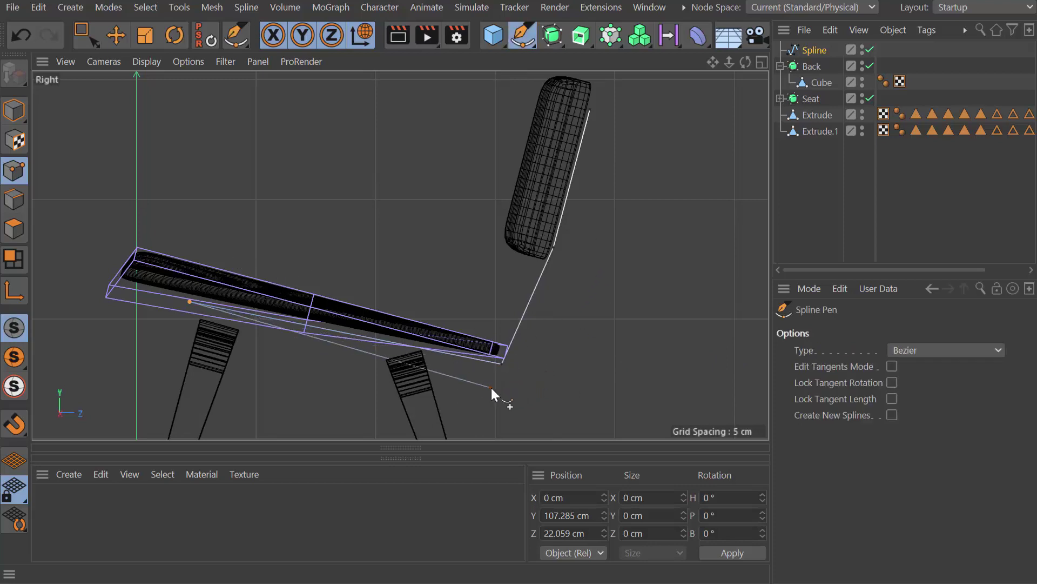
drag(517, 382, 485, 347)
key(ctrl+z)
key(space)
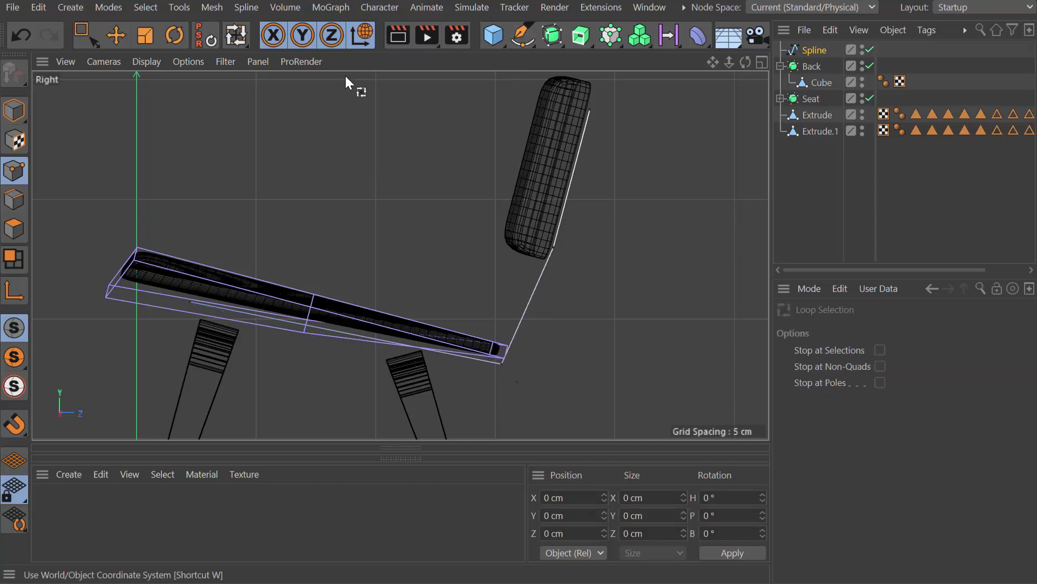
drag(80, 37, 162, 64)
Chamfer the spline's end point to round the corner at the seat's rear edge
click(502, 362)
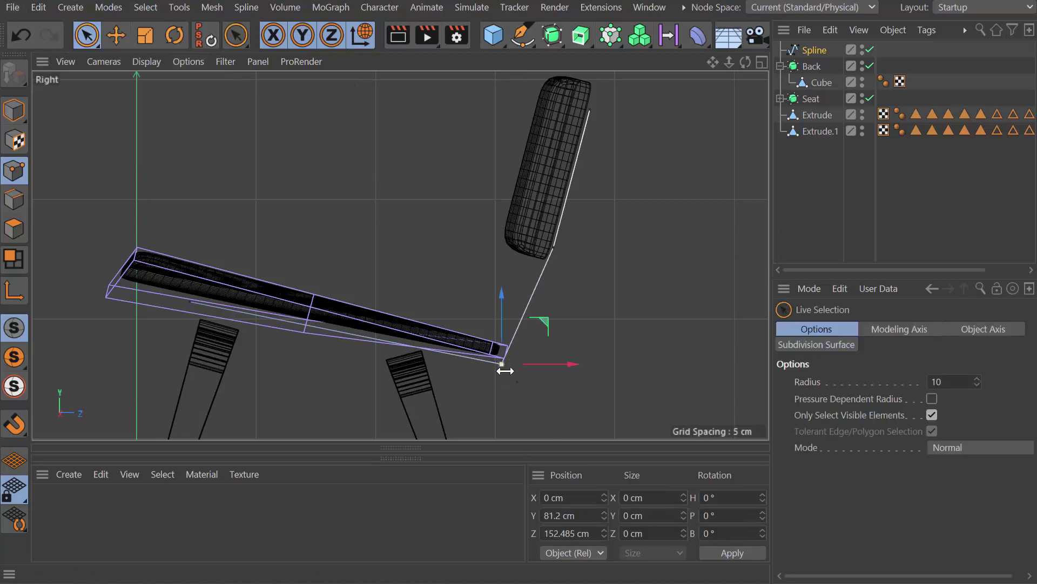
right_click(476, 405)
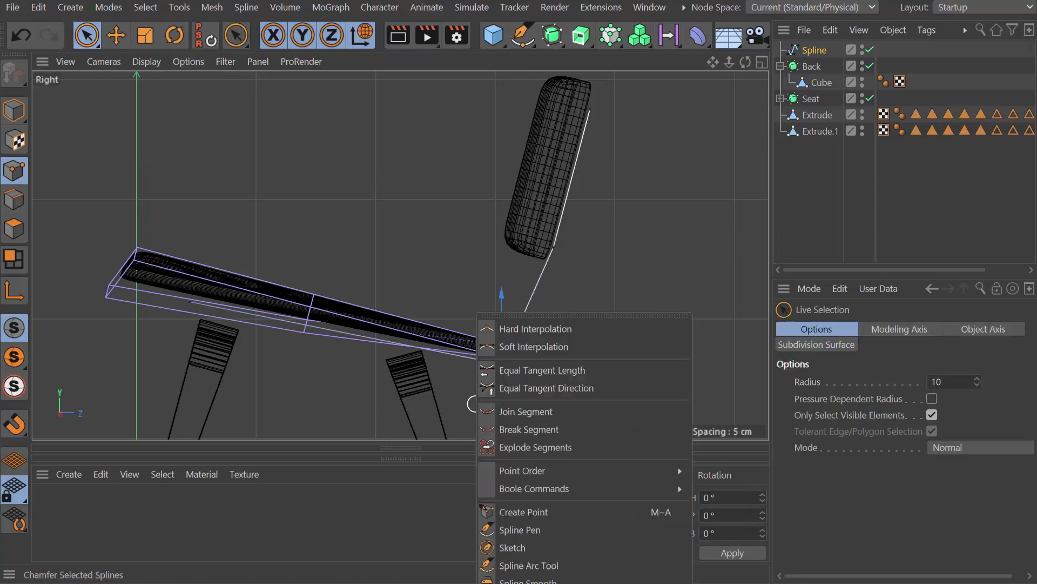
click(519, 580)
scroll(463, 385, up, 3)
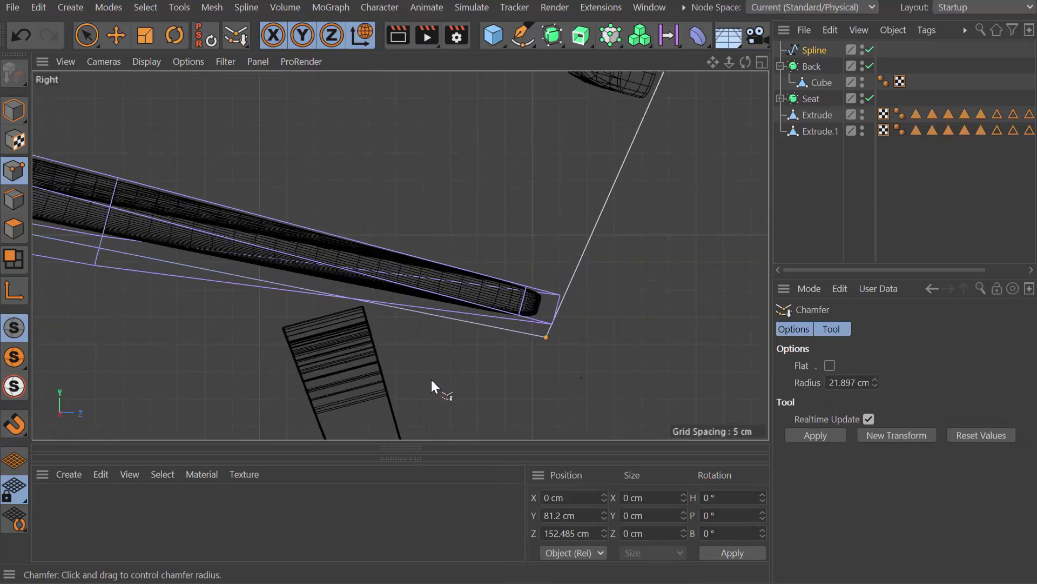
drag(431, 388, 808, 351)
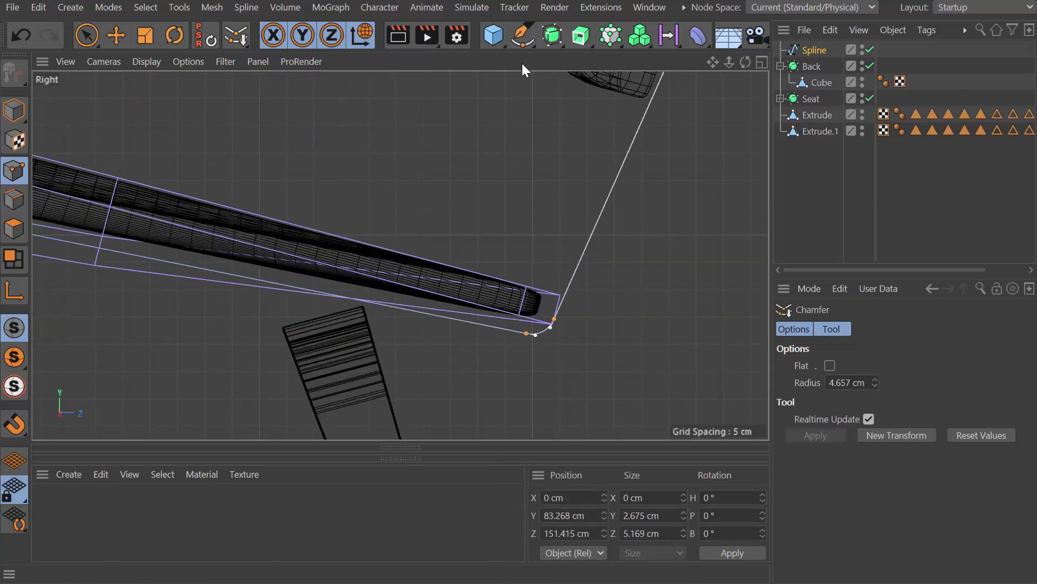
key(space)
scroll(483, 147, down, 5)
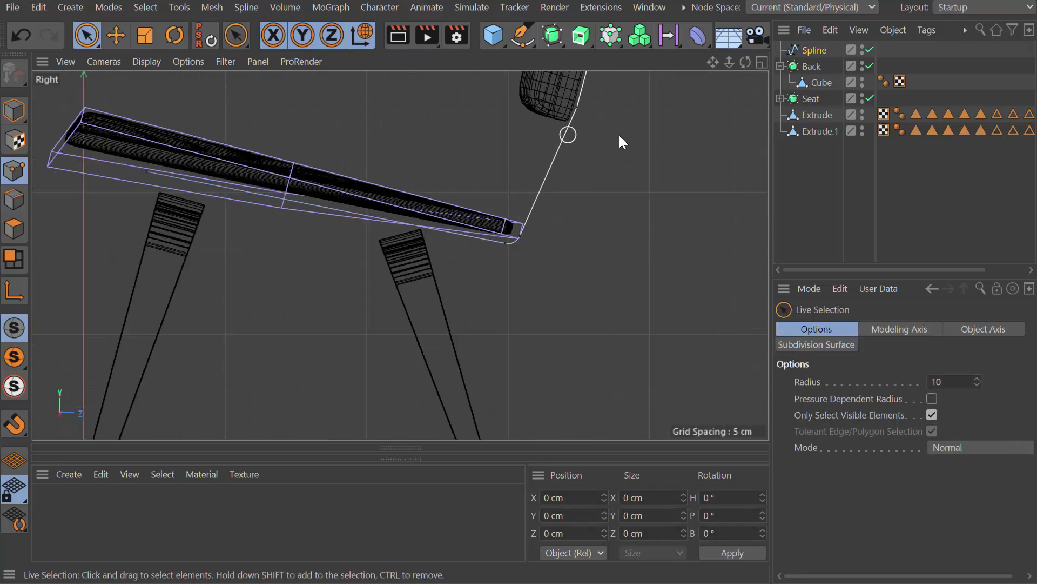
Apply Soft Interpolation to the spline point near the backrest, then deselect it
click(579, 107)
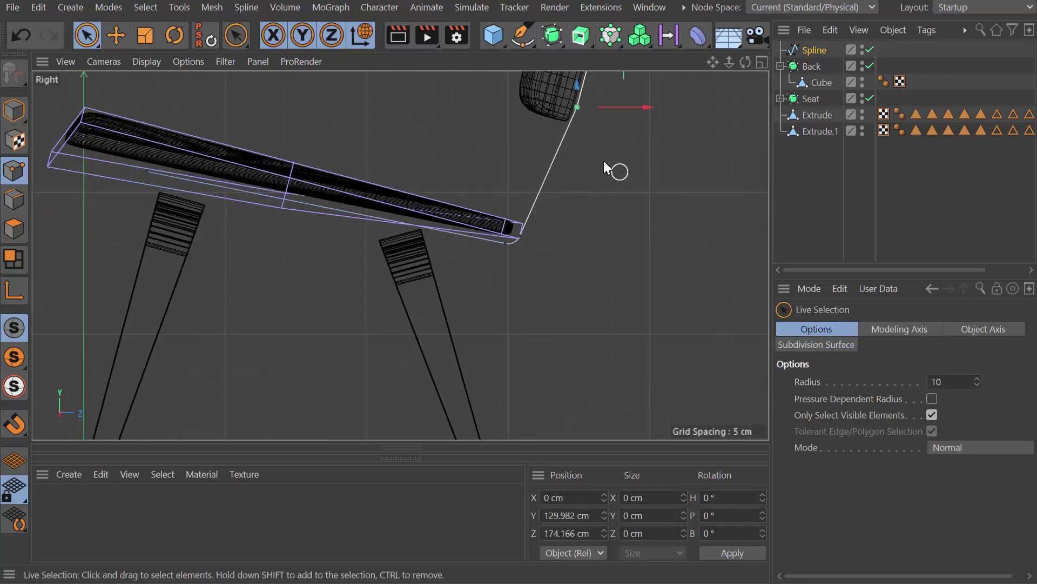
scroll(598, 163, up, 8)
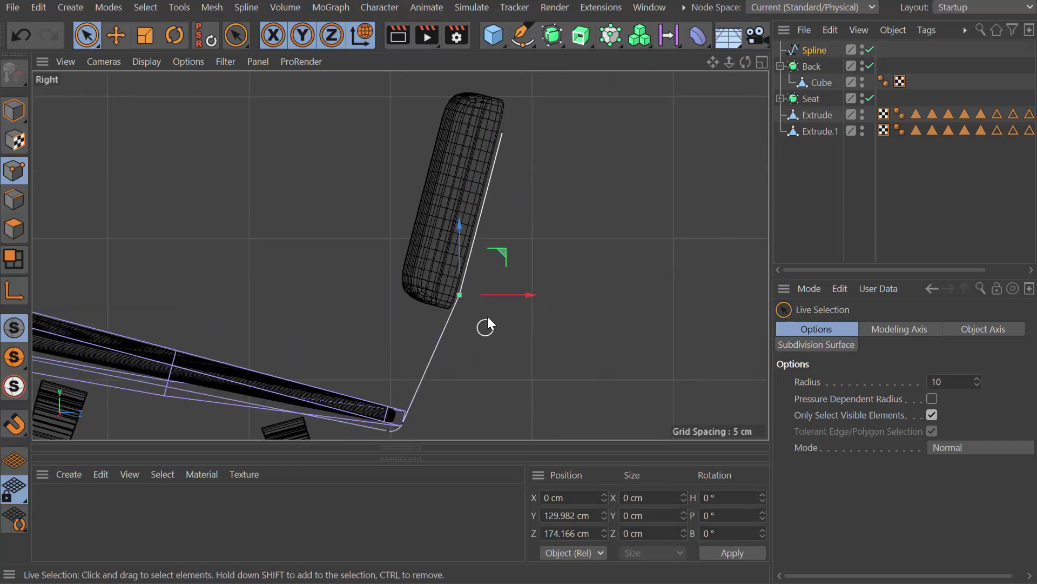
scroll(485, 314, up, 1)
right_click(466, 305)
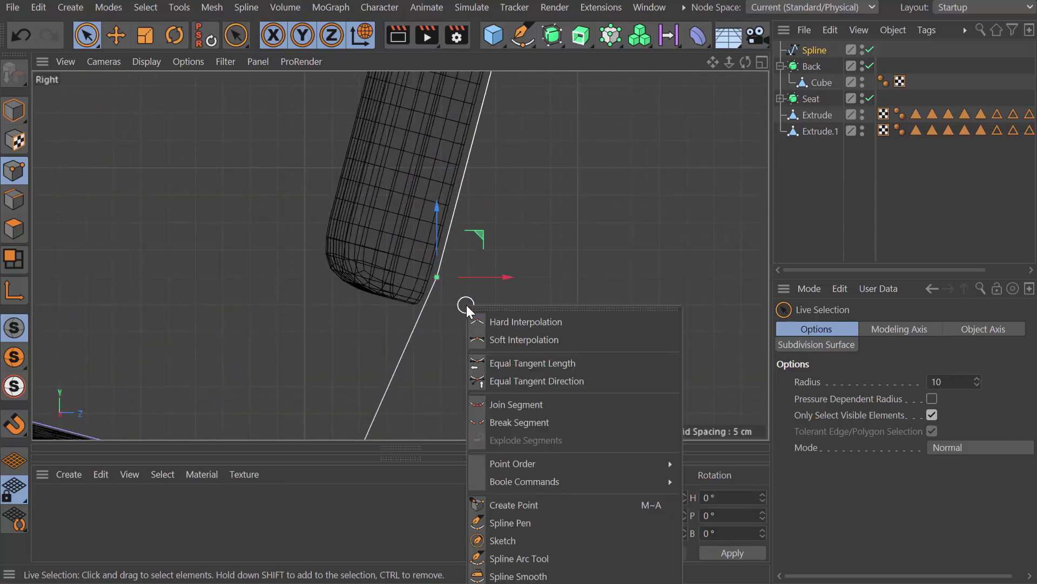
click(521, 339)
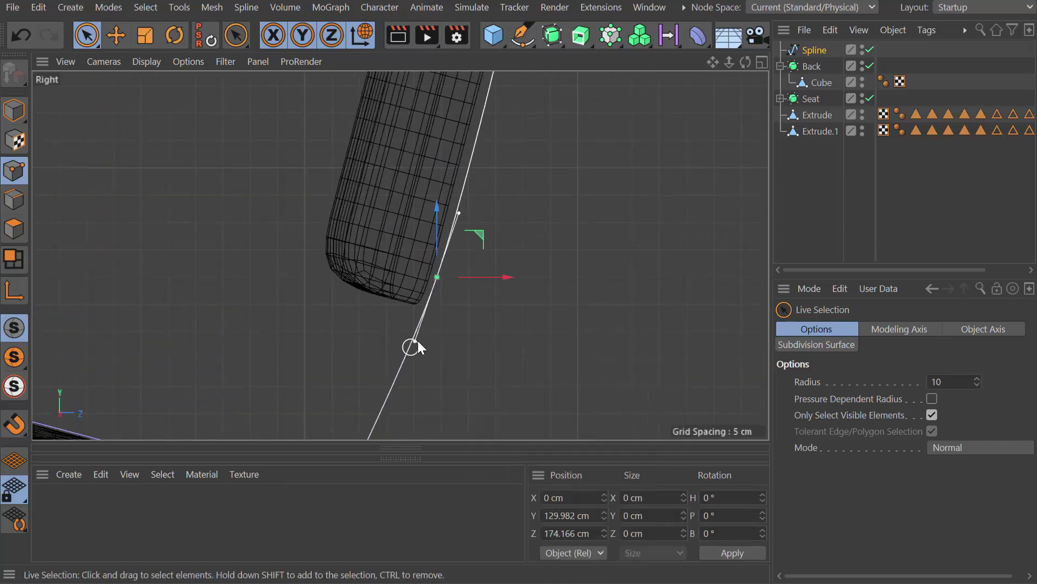
scroll(557, 248, down, 5)
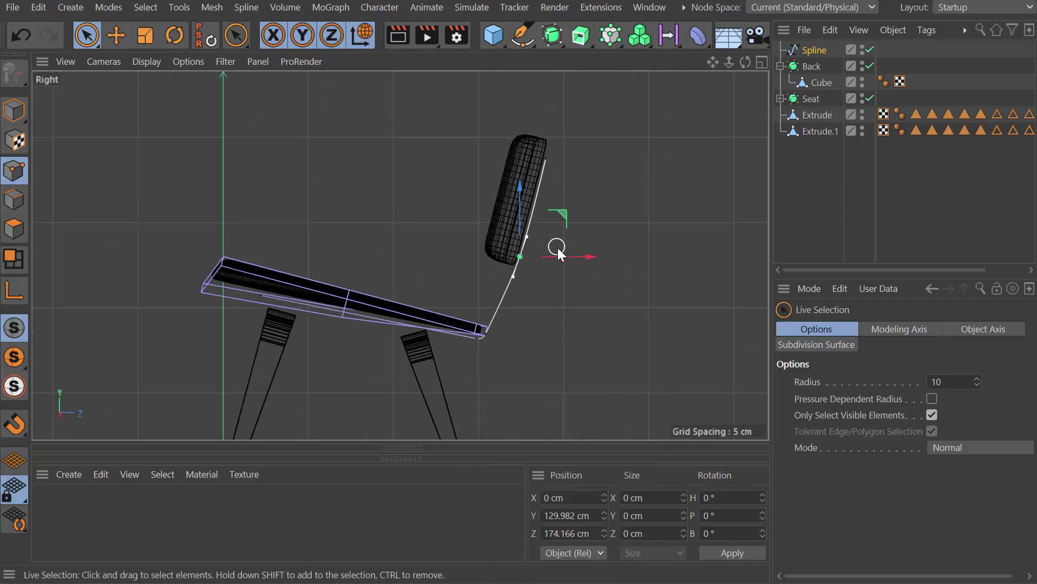
click(568, 313)
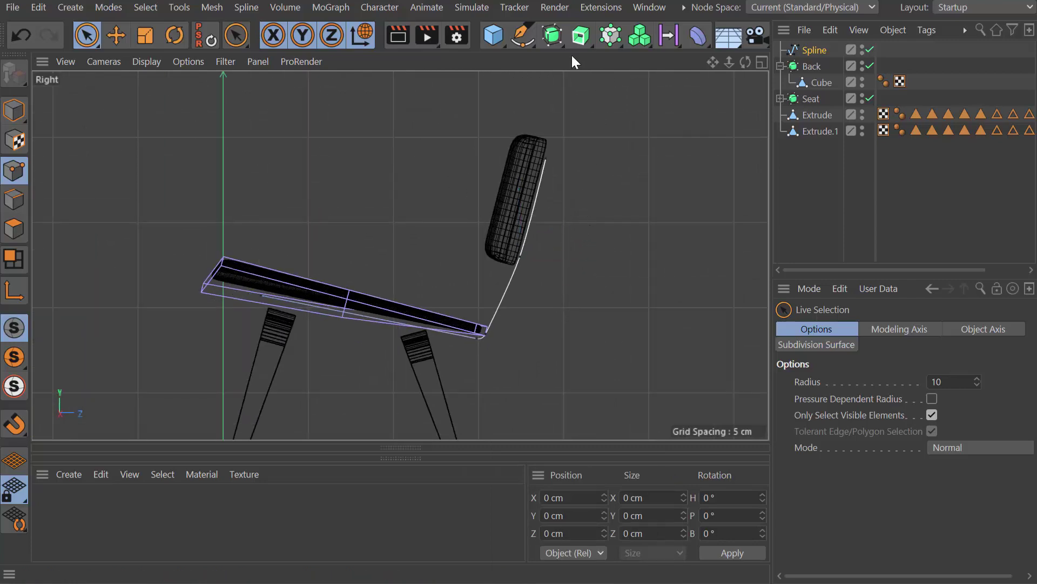
Add a Sweep and a 2 cm radius Circle, and nest the Circle inside the Sweep
click(582, 38)
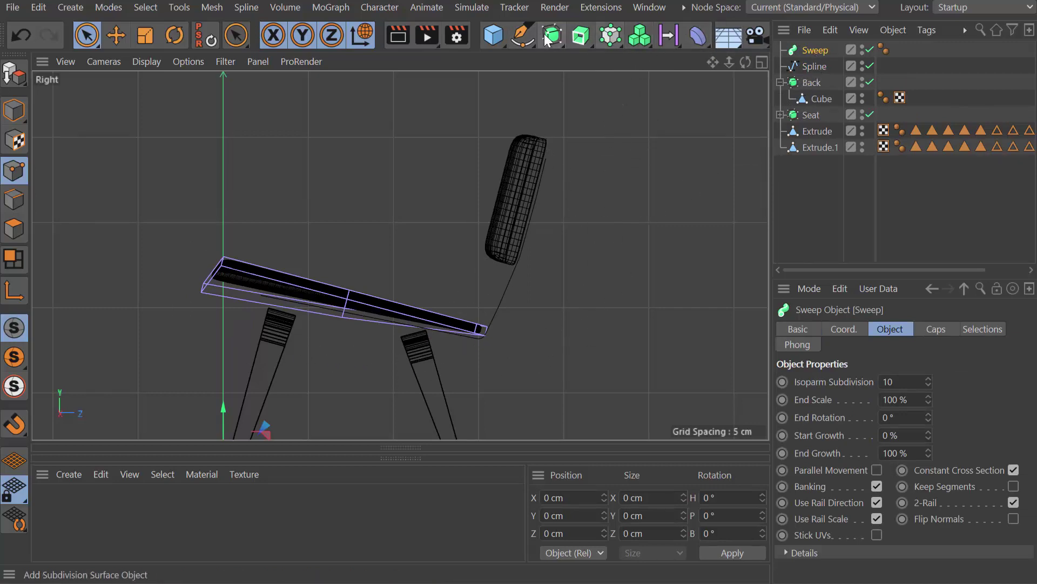
click(529, 34)
click(672, 91)
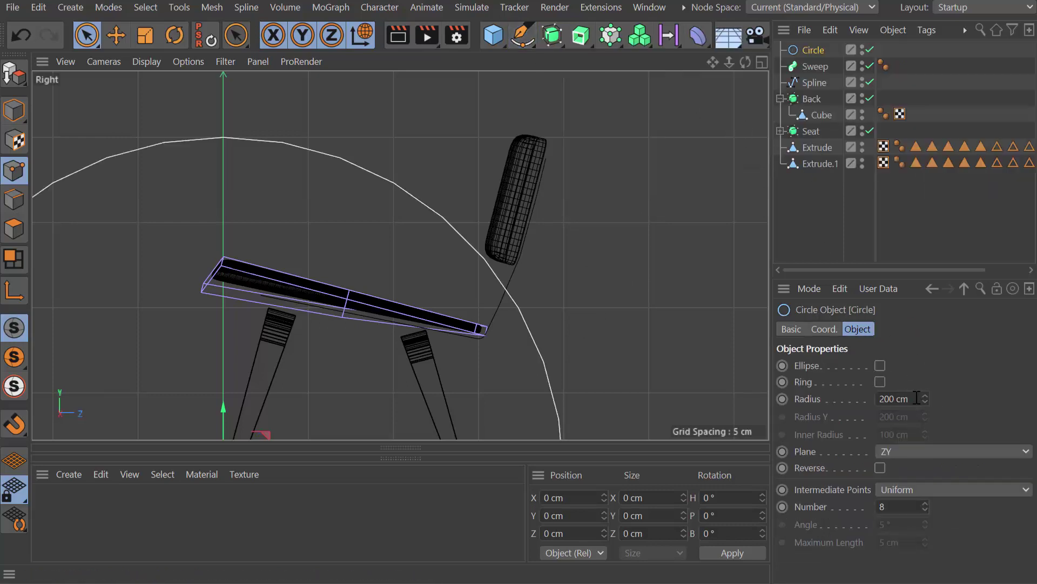
double_click(897, 398)
text(2)
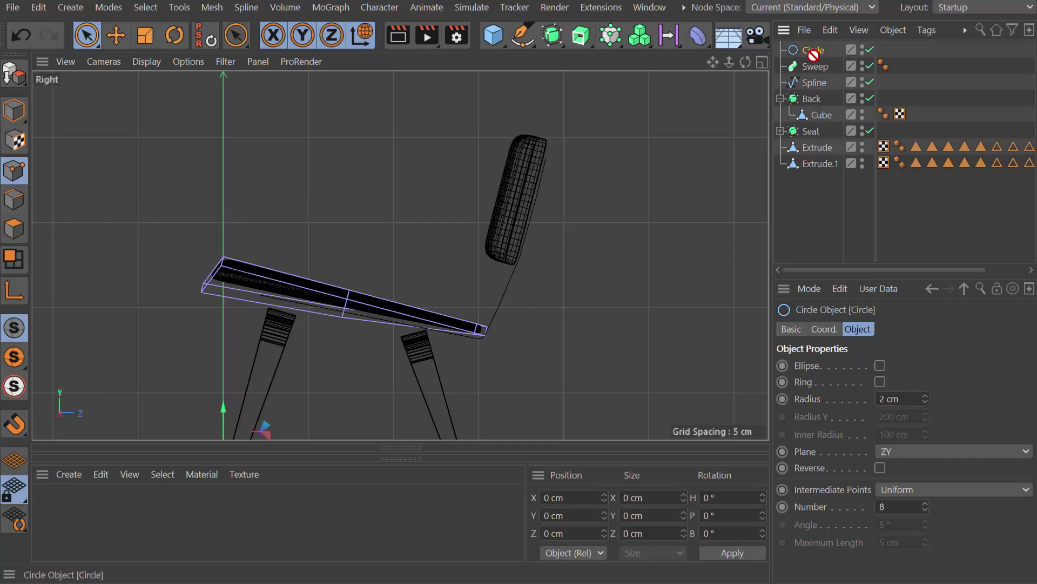
drag(809, 50, 824, 73)
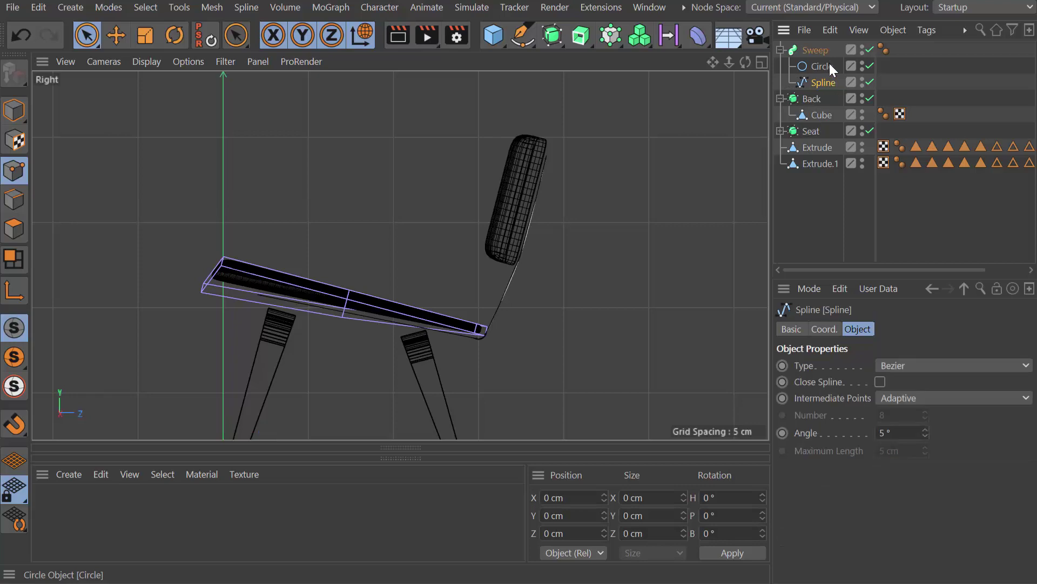
click(827, 66)
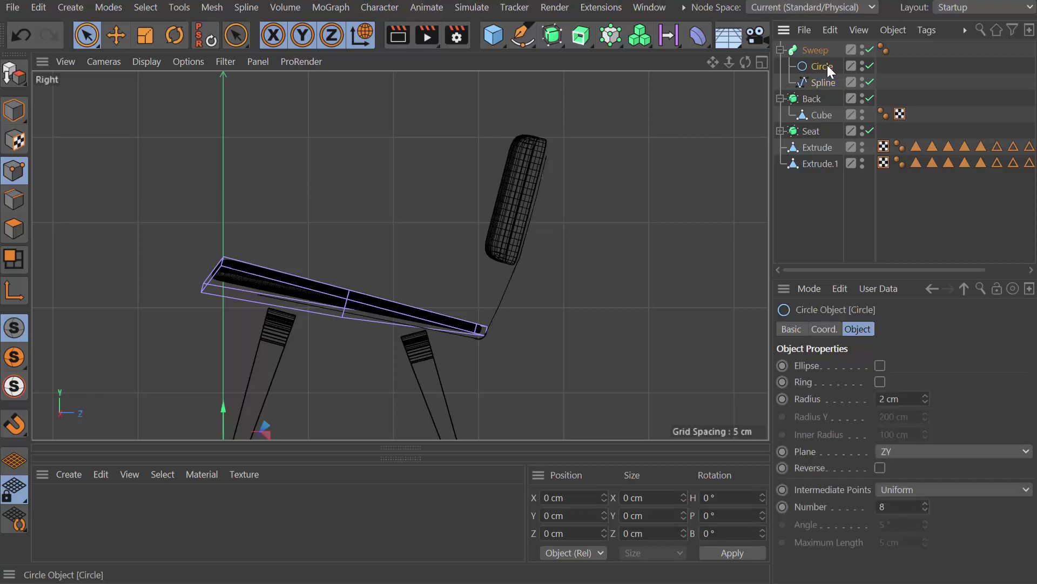
middle_click(346, 231)
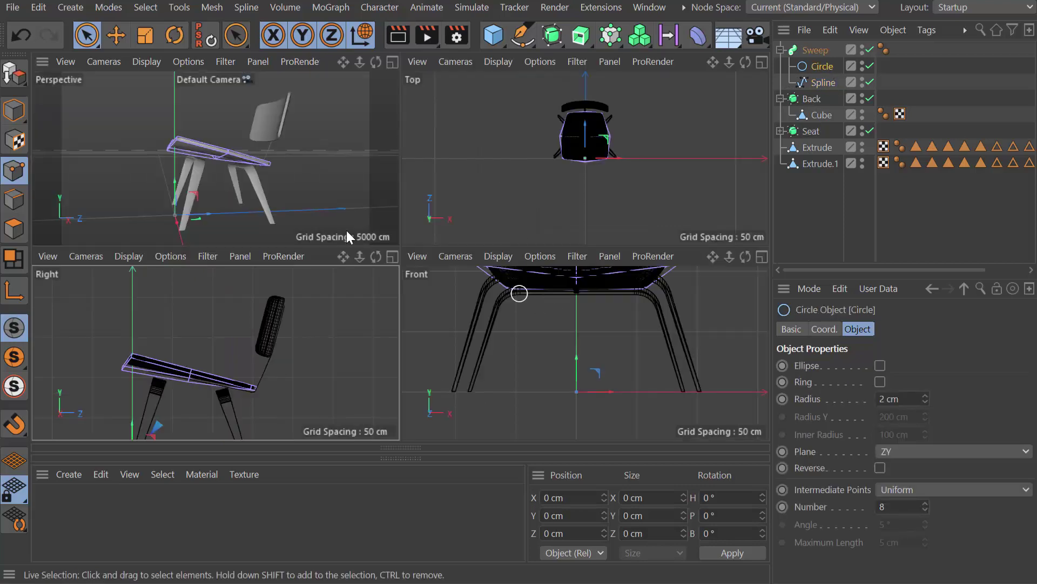
Set the Circle's Plane to XY and orbit around the chair to check the tube
middle_click(315, 191)
alt+drag(432, 227, 467, 296)
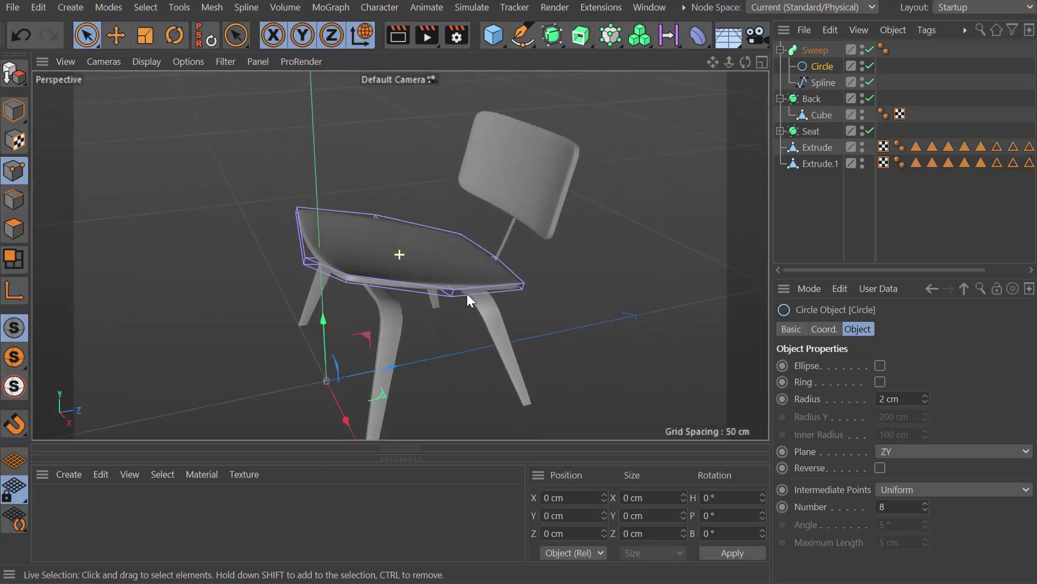
scroll(529, 199, up, 10)
alt+drag(529, 199, 445, 258)
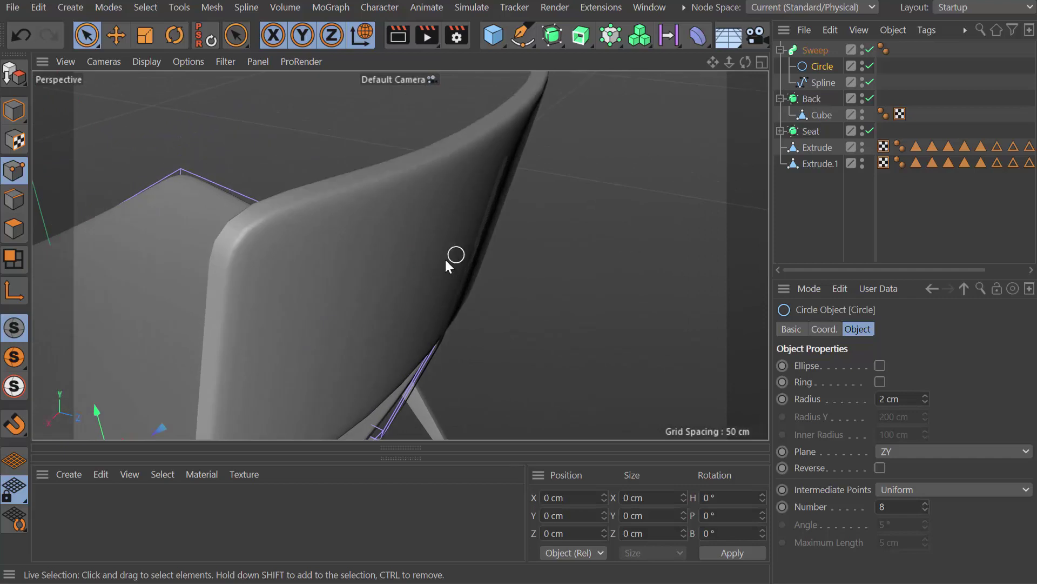
click(899, 449)
click(899, 462)
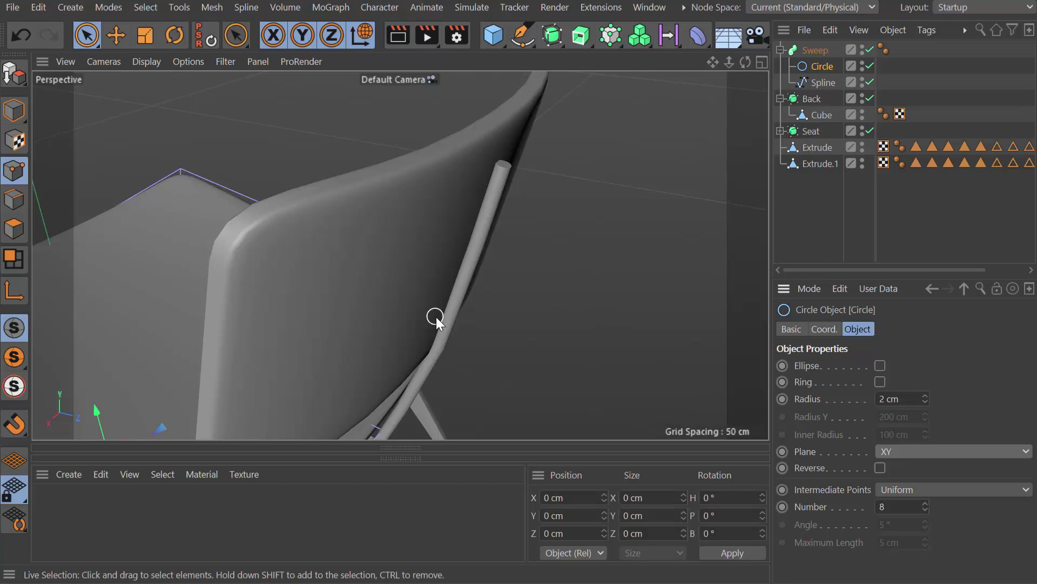
alt+drag(436, 316, 476, 248)
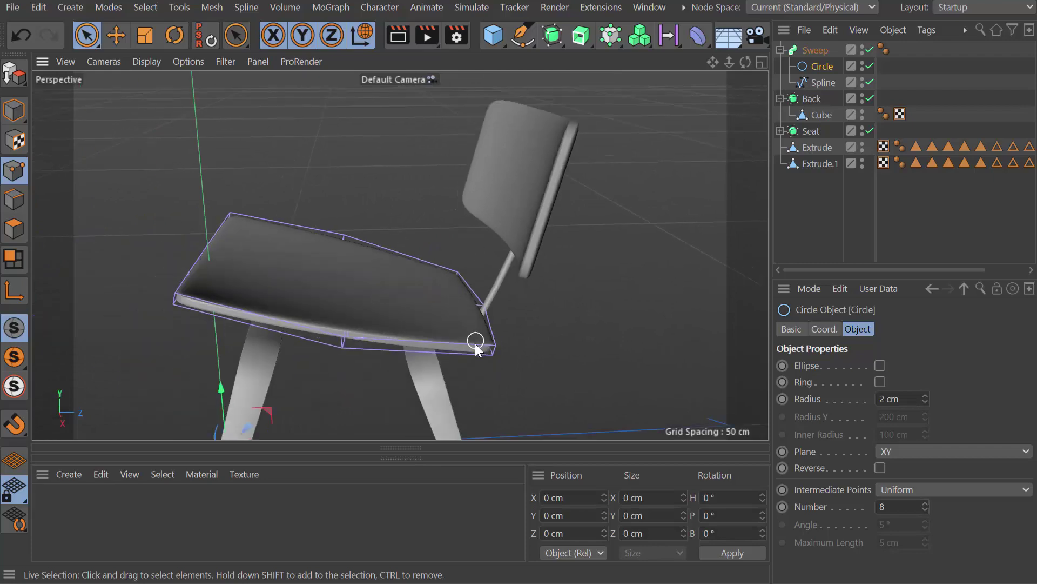
alt+drag(474, 342, 455, 310)
scroll(455, 310, up, 10)
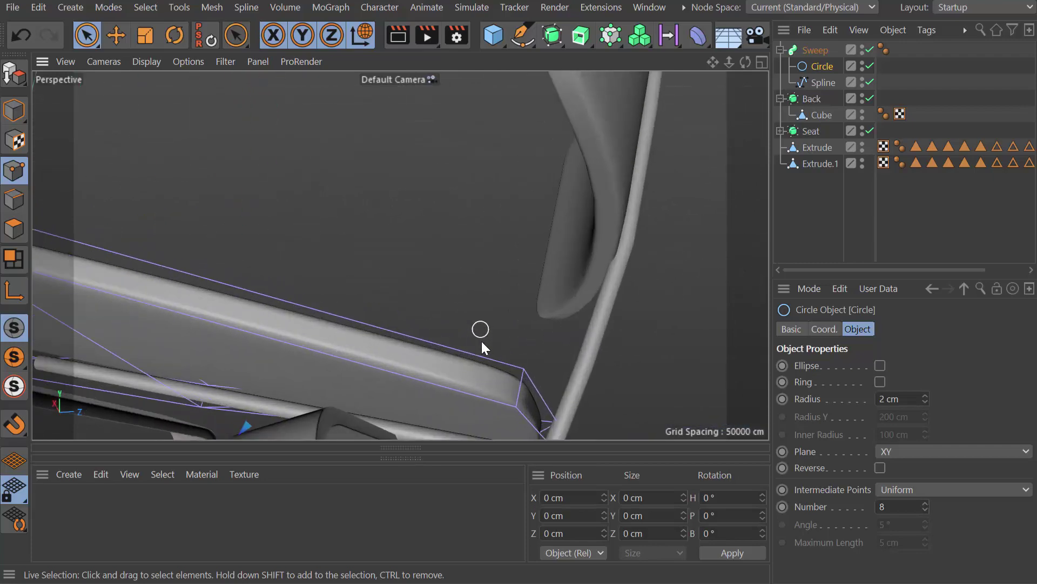
alt+drag(501, 189, 597, 260)
scroll(543, 183, down, 10)
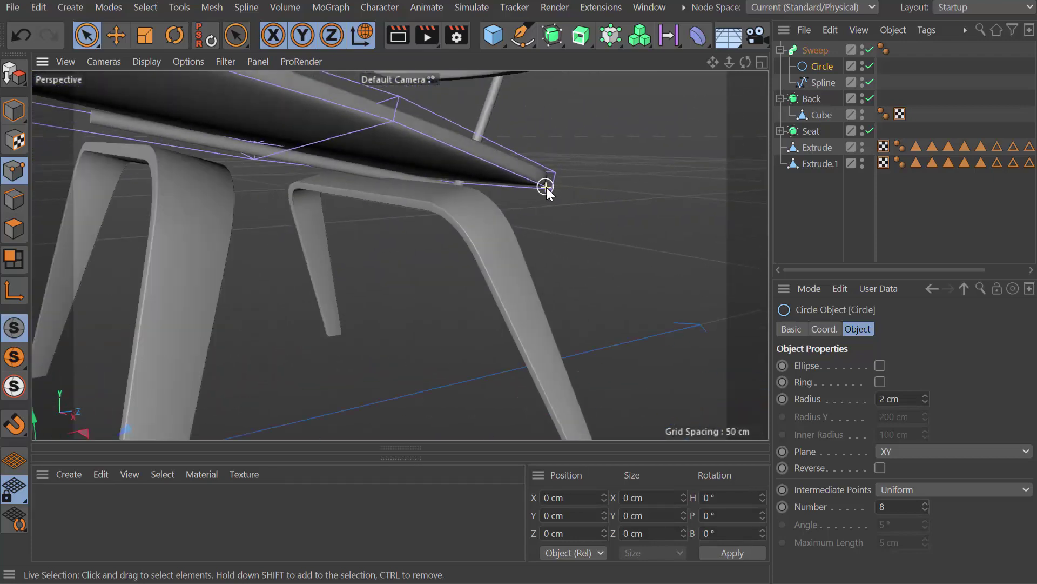
alt+drag(482, 151, 439, 294)
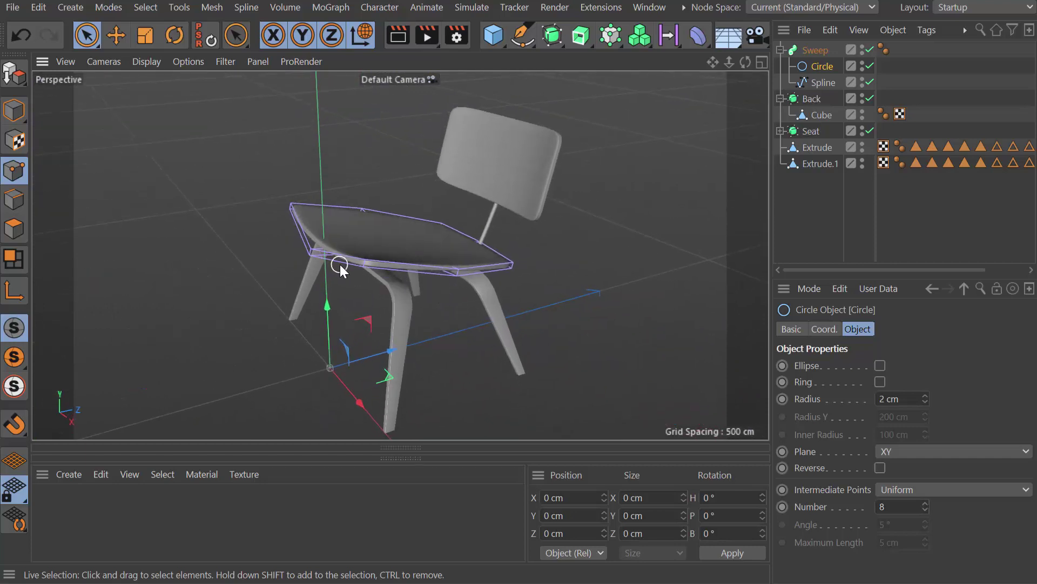
alt+middle_drag(339, 264, 378, 243)
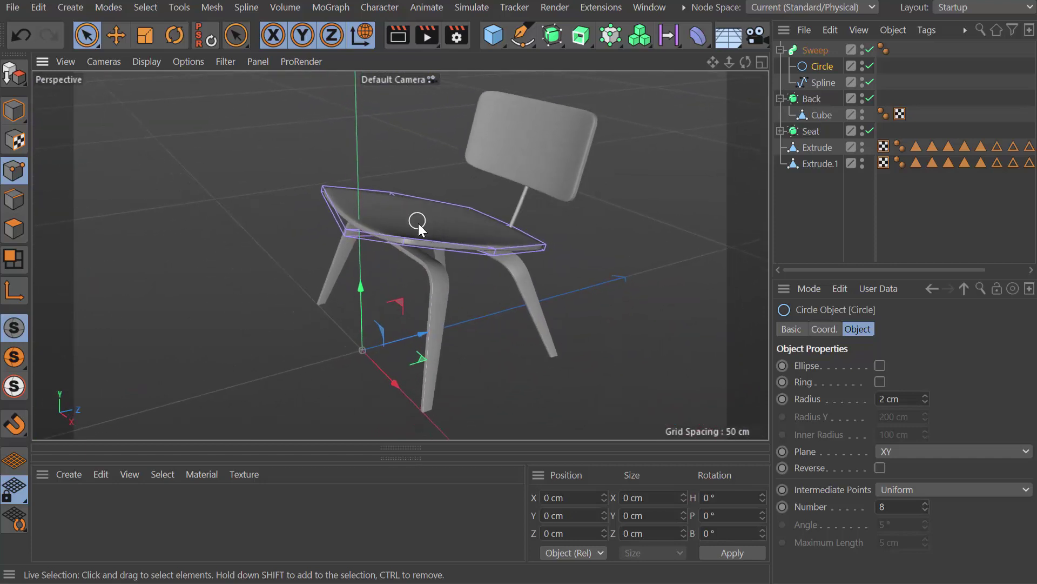
alt+drag(418, 222, 451, 231)
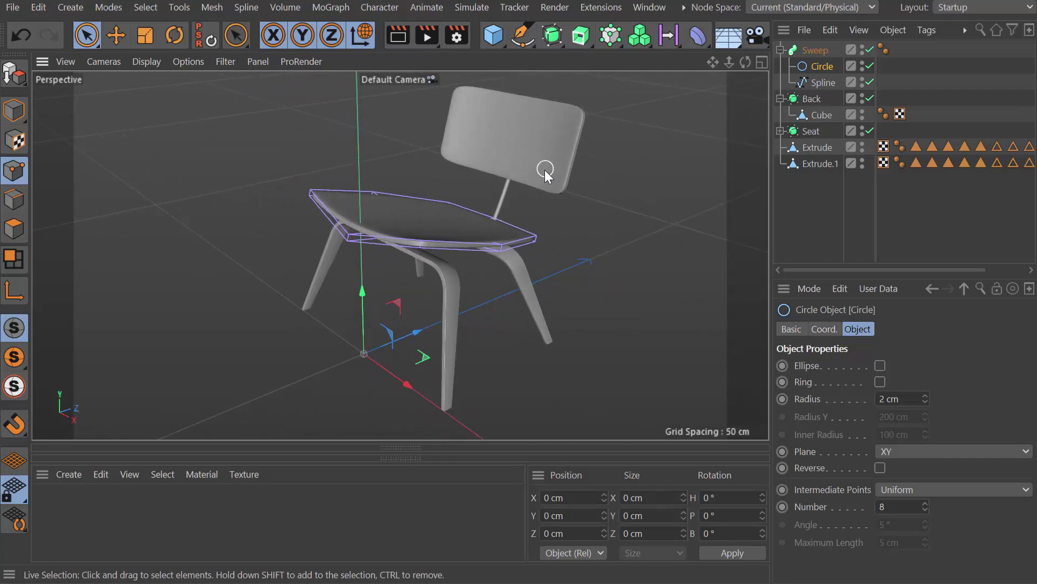
alt+drag(533, 157, 360, 174)
alt+drag(432, 208, 434, 181)
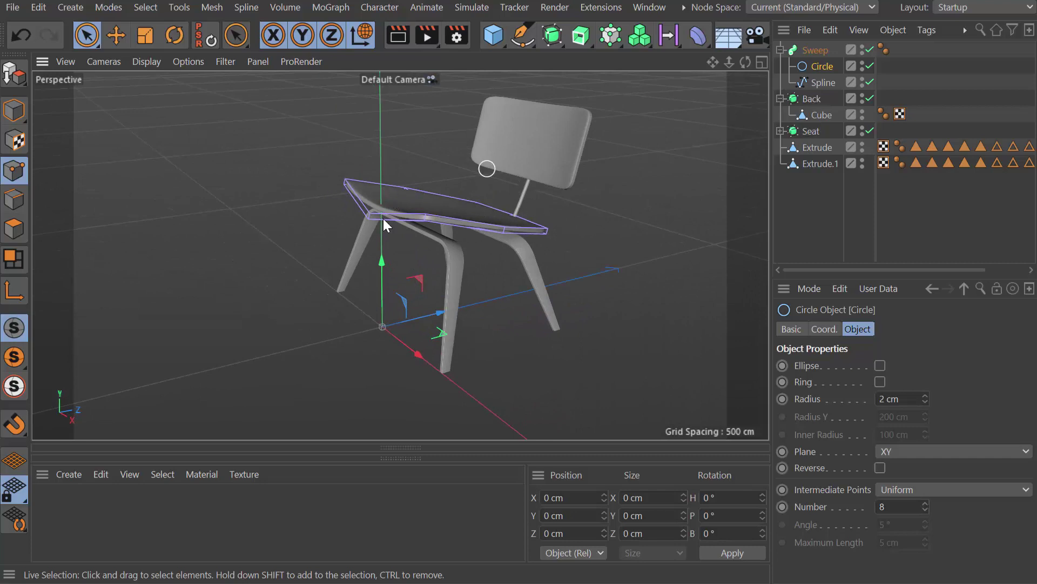
mouse_move(452, 248)
alt+mouse_down()
mouse_move(488, 239)
mouse_move(469, 220)
mouse_move(439, 247)
alt+mouse_up()
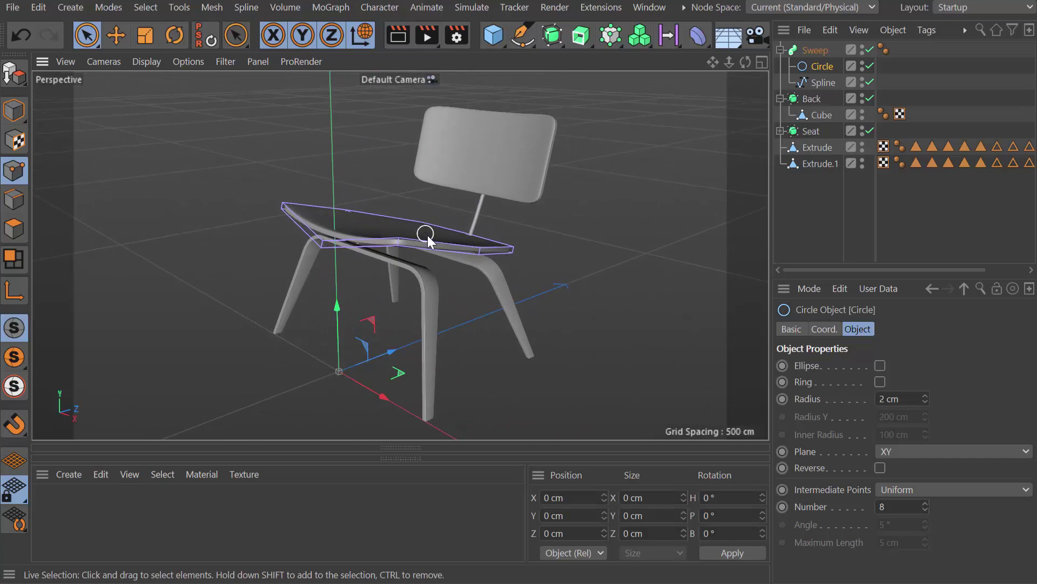